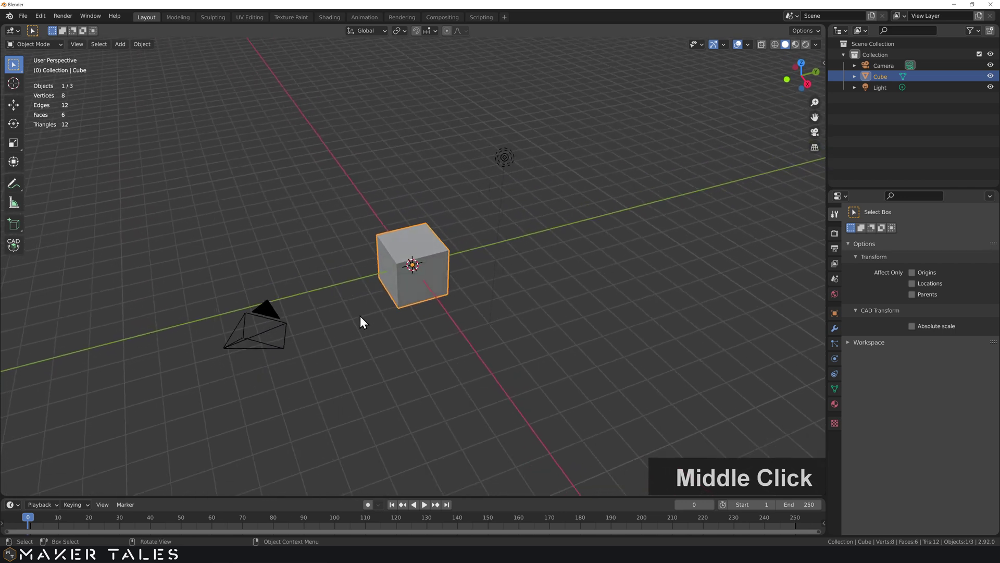
scroll(364, 310, "down", 3)
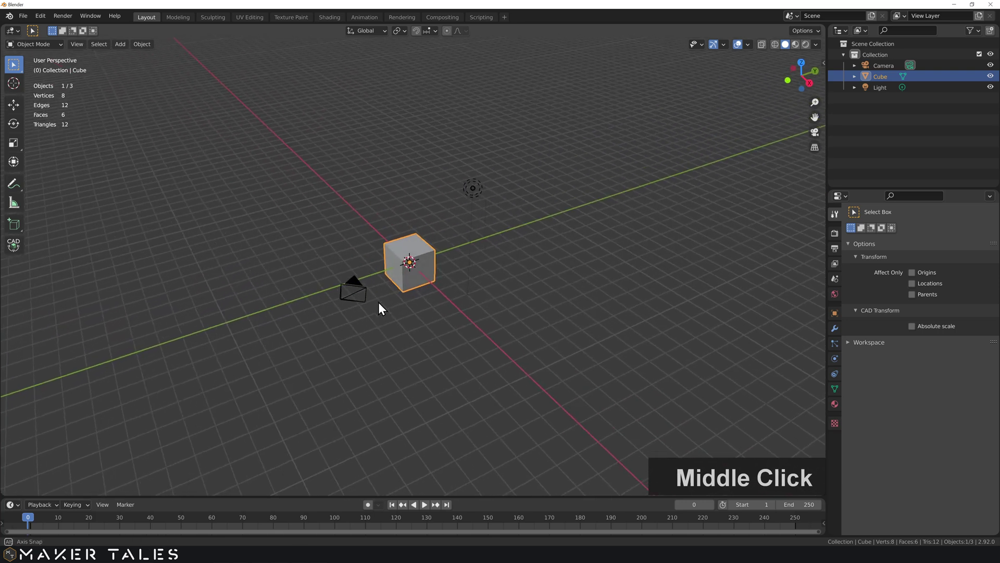
scroll(417, 284, "up", 2)
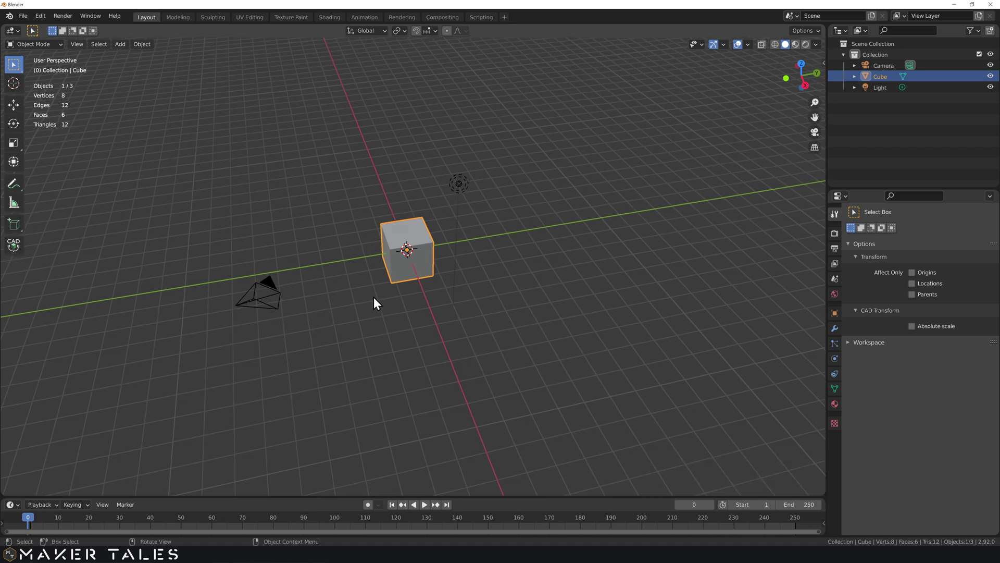
mouse_move(378, 303)
middle_mouse_down()
mouse_move(386, 297)
mouse_move(386, 313)
middle_mouse_up()
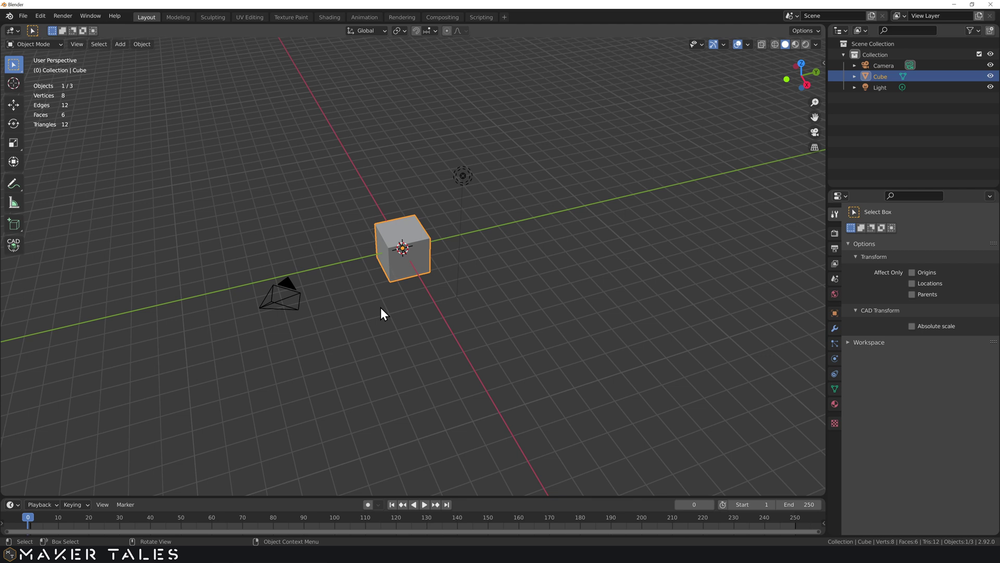
Delete all the default scene objects and add a mesh plane at the world origin.
key("a")
key("Delete")
key("shift+a")
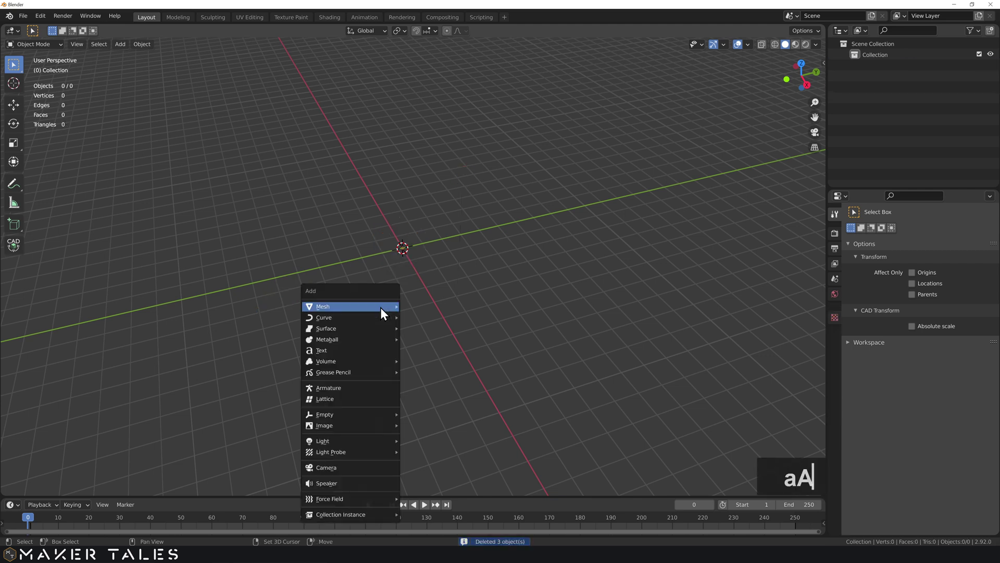
mouse_move(380, 307)
left_click(430, 51)
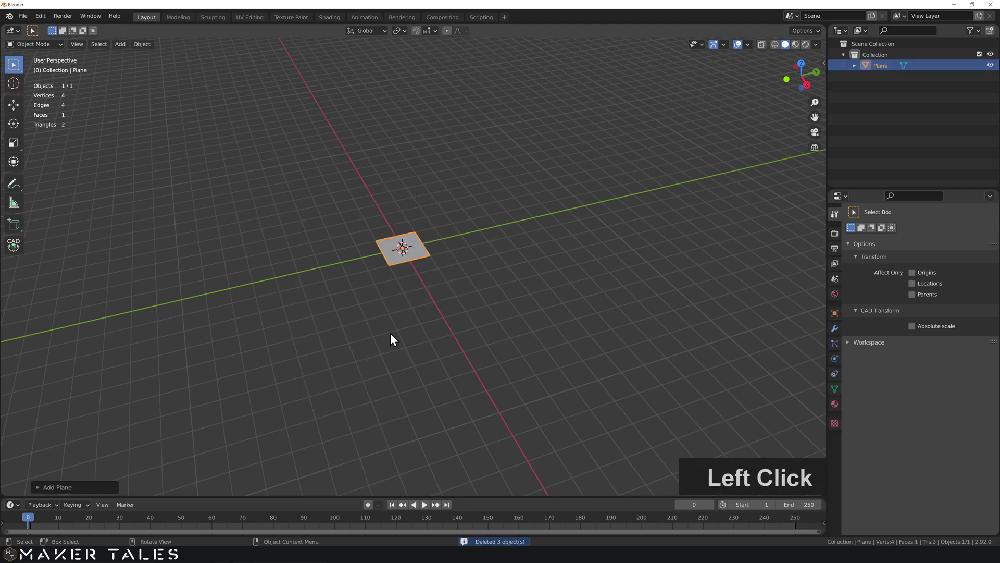
Set the new plane's size to 175 mm.
left_click(34, 486)
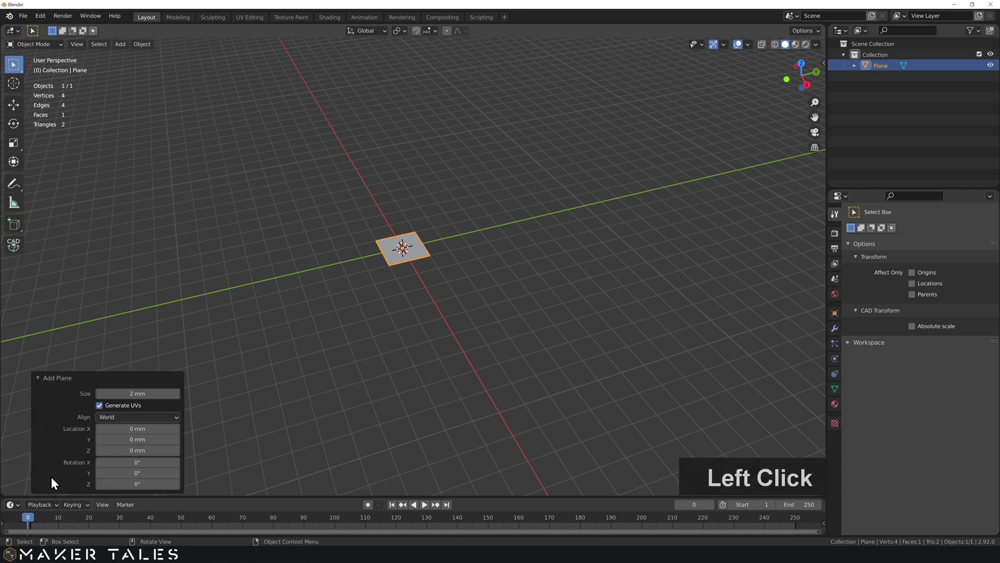
left_click(148, 391)
type("175")
key("Return")
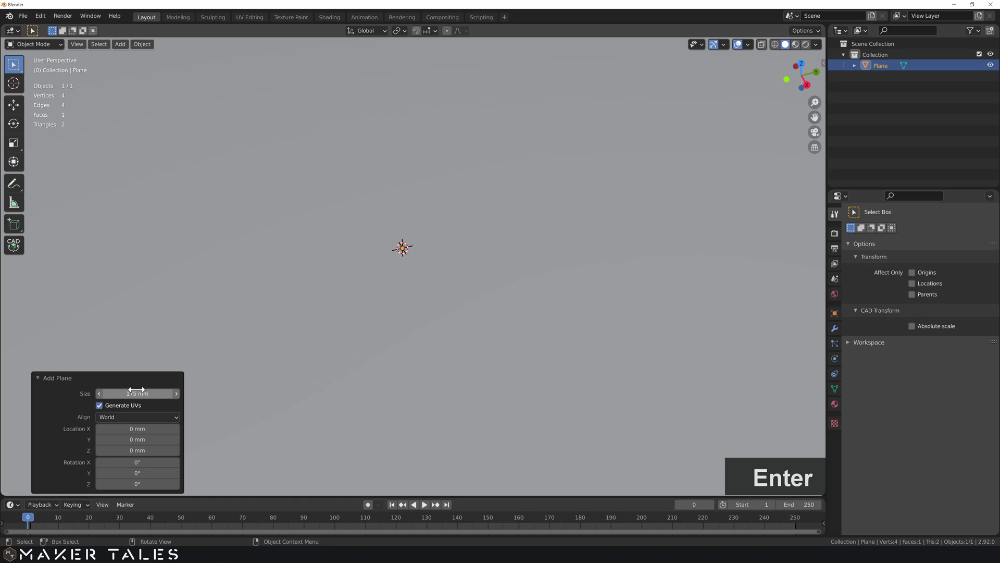
Set the plane's X dimension to 25 mm and apply its scale.
scroll(473, 288, "down", 5)
middle_click_drag(464, 292, 384, 296)
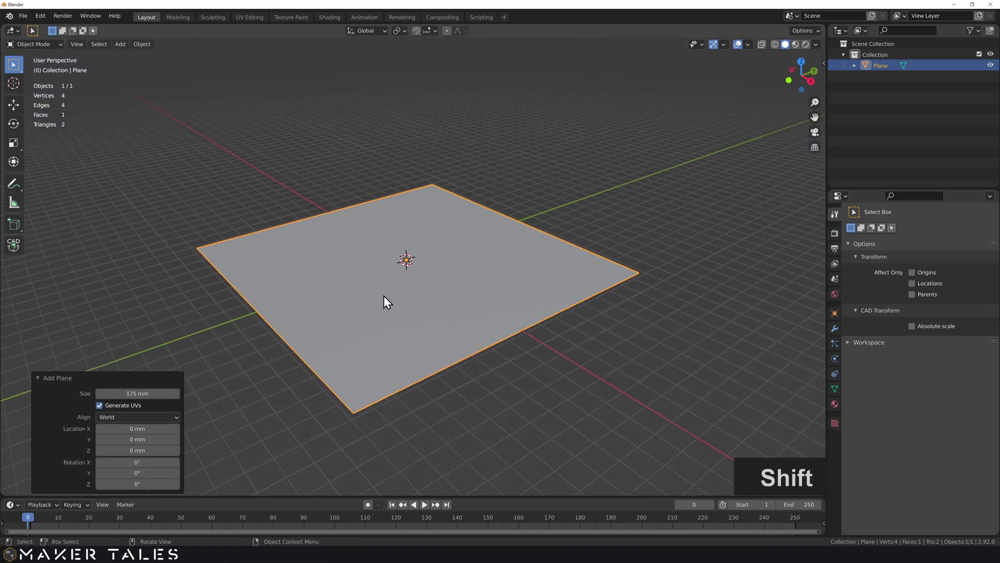
key("n")
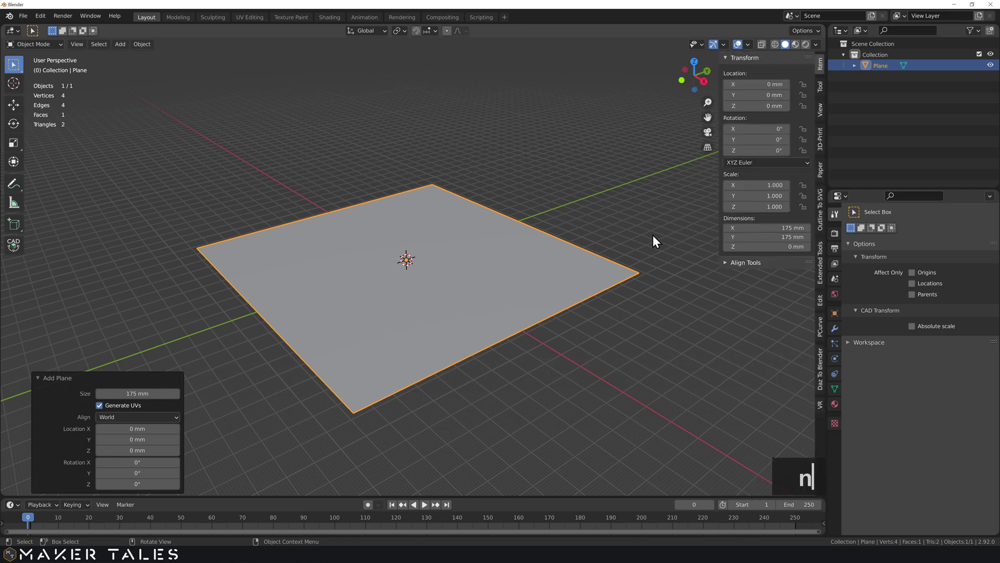
left_click(754, 228)
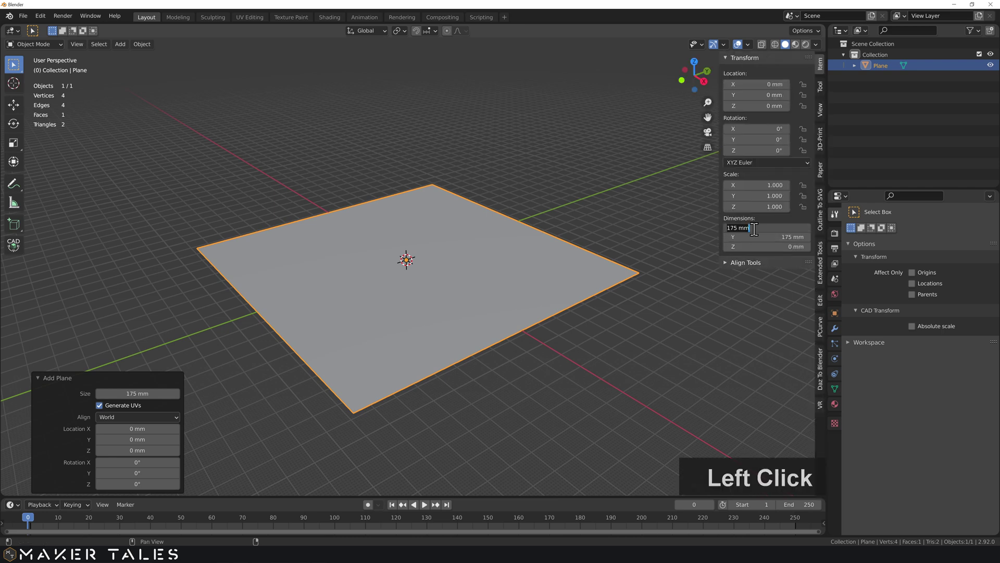
type("25")
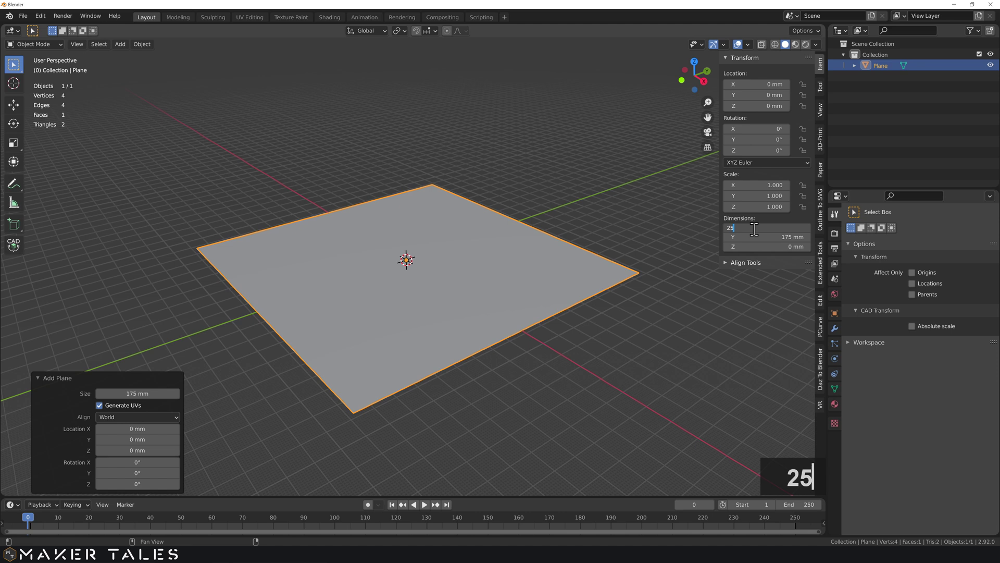
key("Return")
scroll(424, 256, "up", 4)
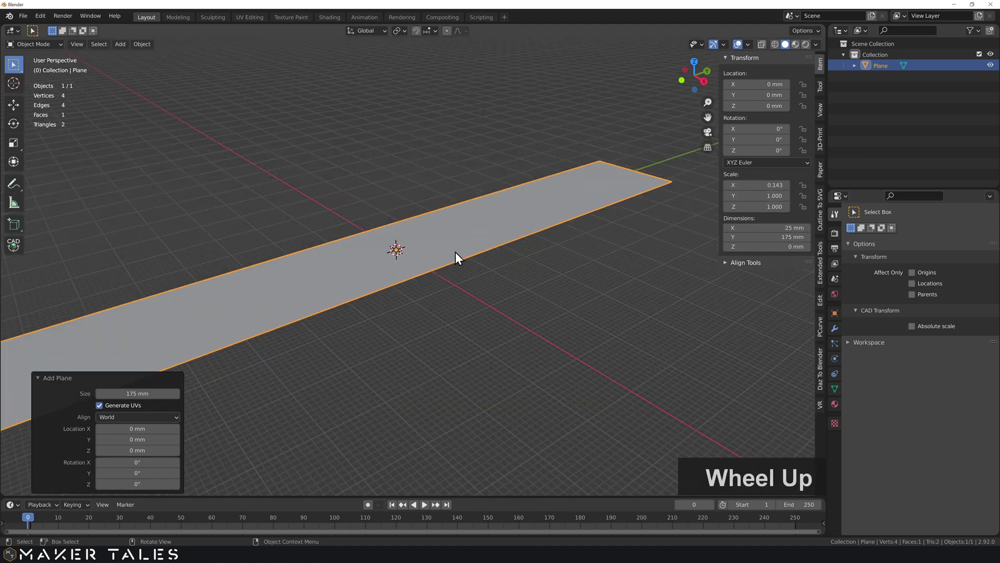
key("ctrl")
key("ctrl+a")
left_click(402, 273)
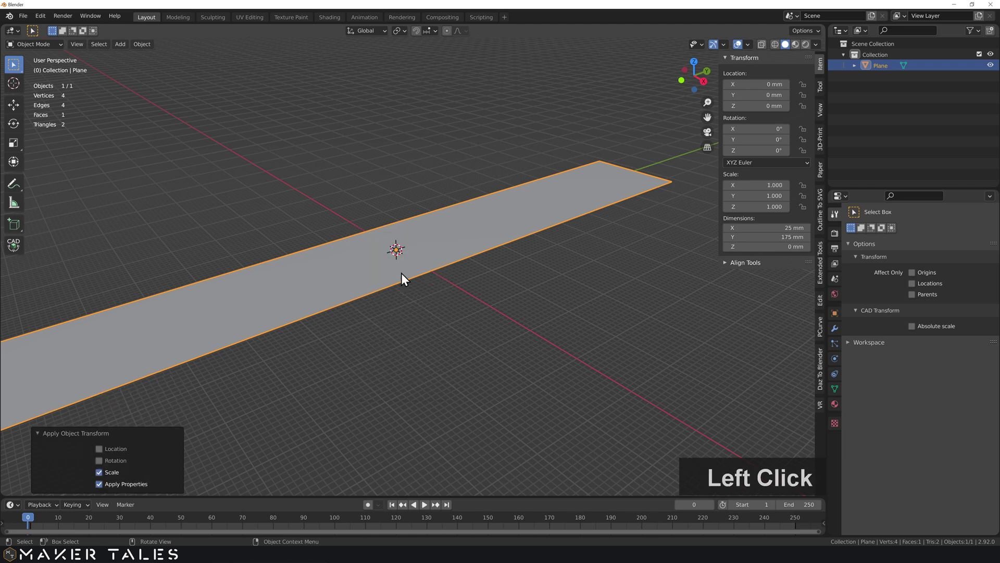
In Edit Mode, add two evenly spaced loop cuts across the long strip without sliding them.
middle_click_drag(401, 273, 458, 252)
scroll(454, 242, "down", 2)
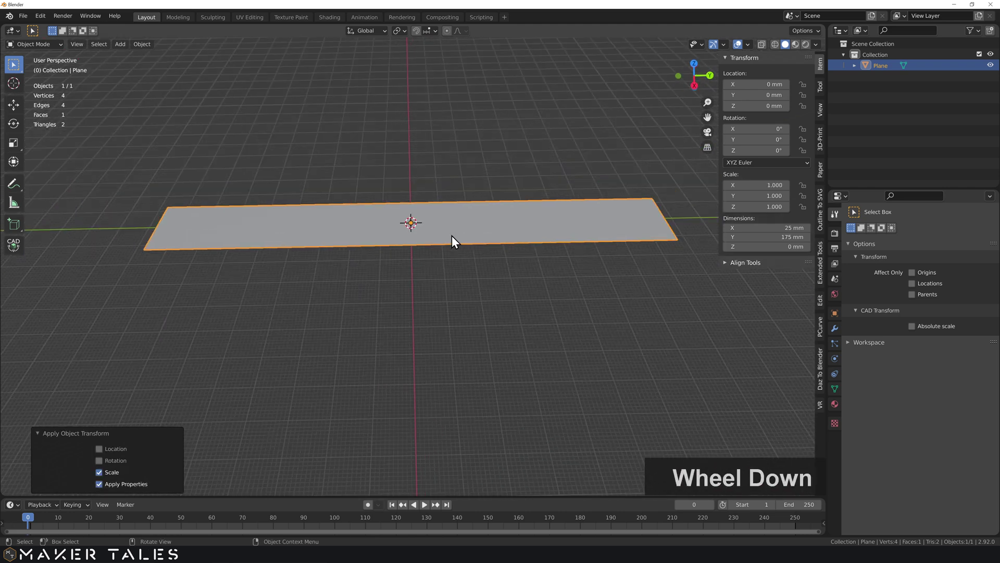
key("Tab")
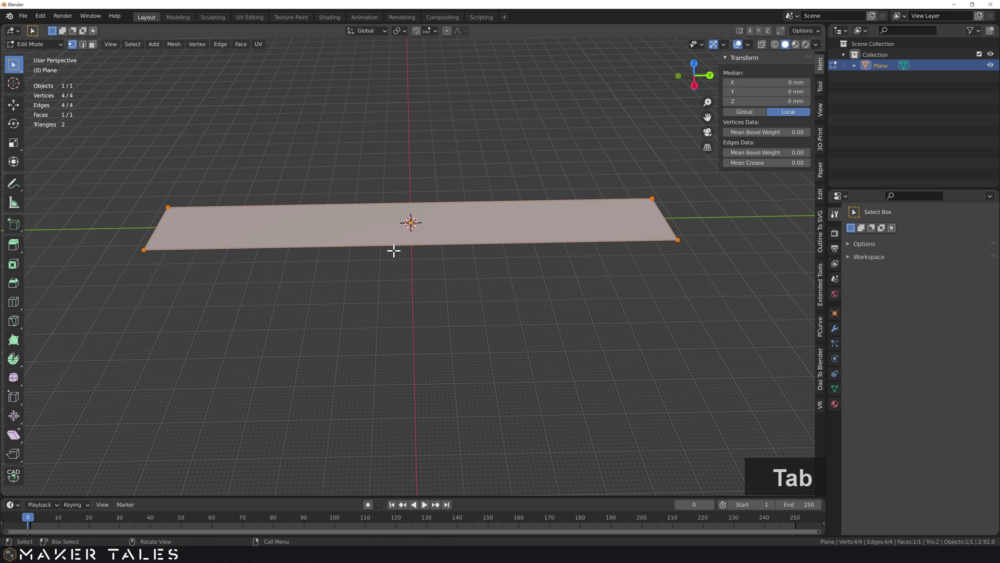
key("ctrl+r")
scroll(408, 236, "up", 1)
left_click(409, 236)
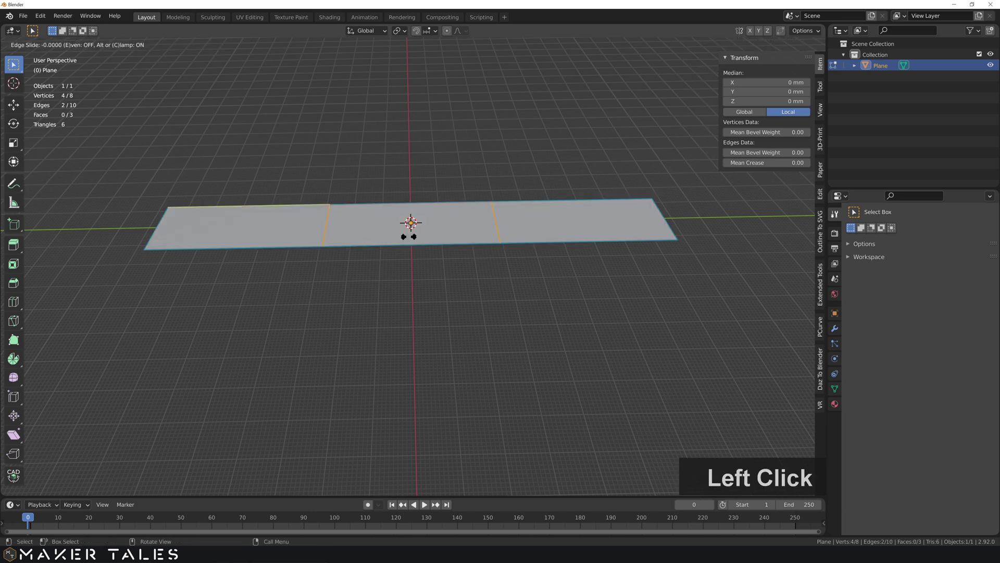
right_click(352, 226)
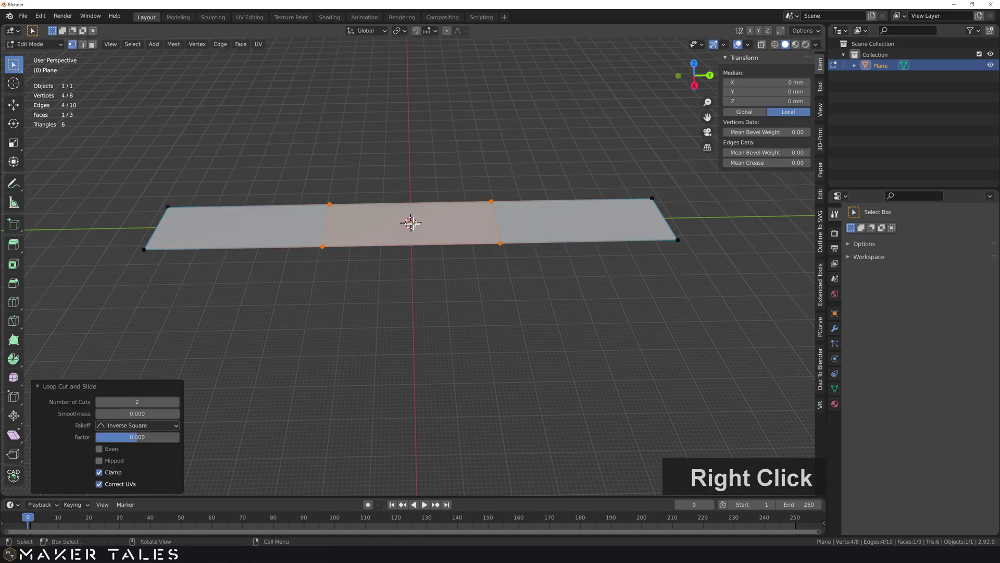
Slide the cut edge on the negative Y side fully to the strip's end, and move it 15 mm back along Y.
key("2")
left_click(329, 223)
middle_click_drag(317, 230, 375, 272, "shift")
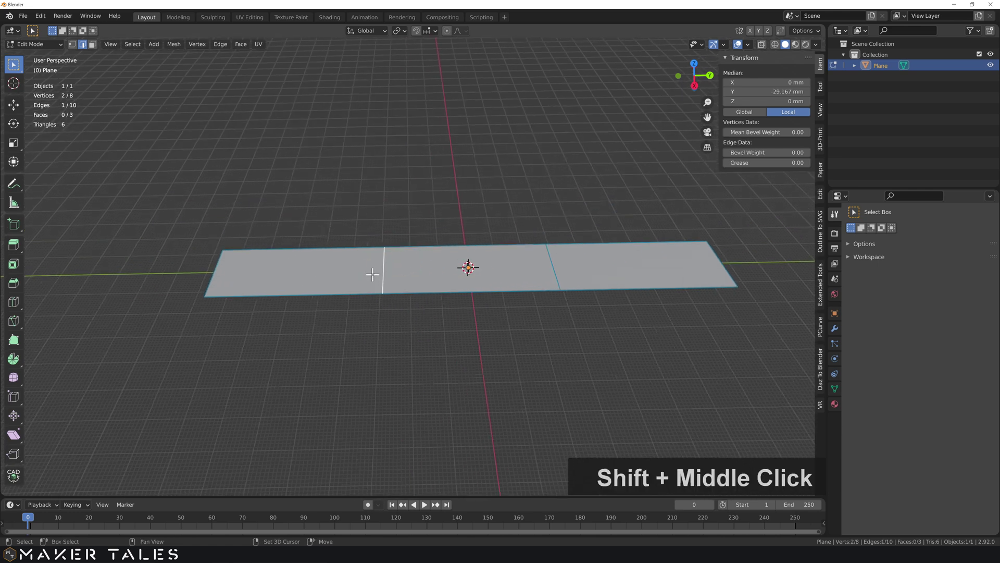
scroll(372, 284, "up", 2)
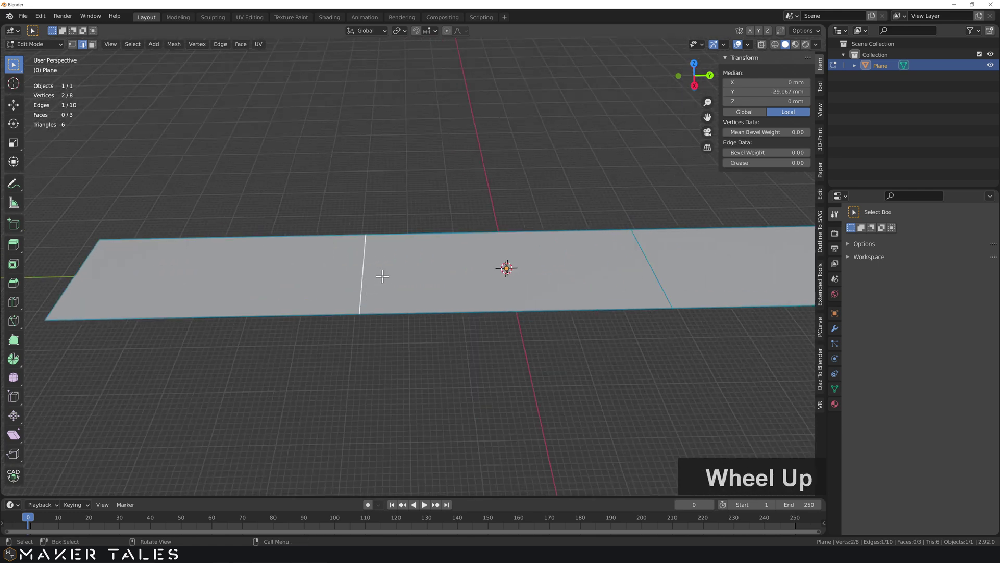
key("g")
key("g")
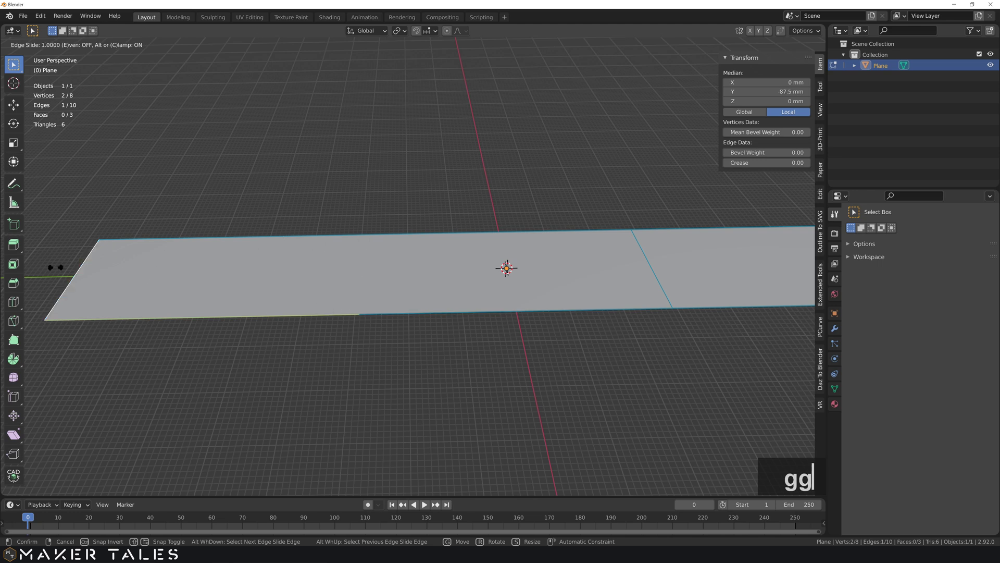
left_click(34, 260)
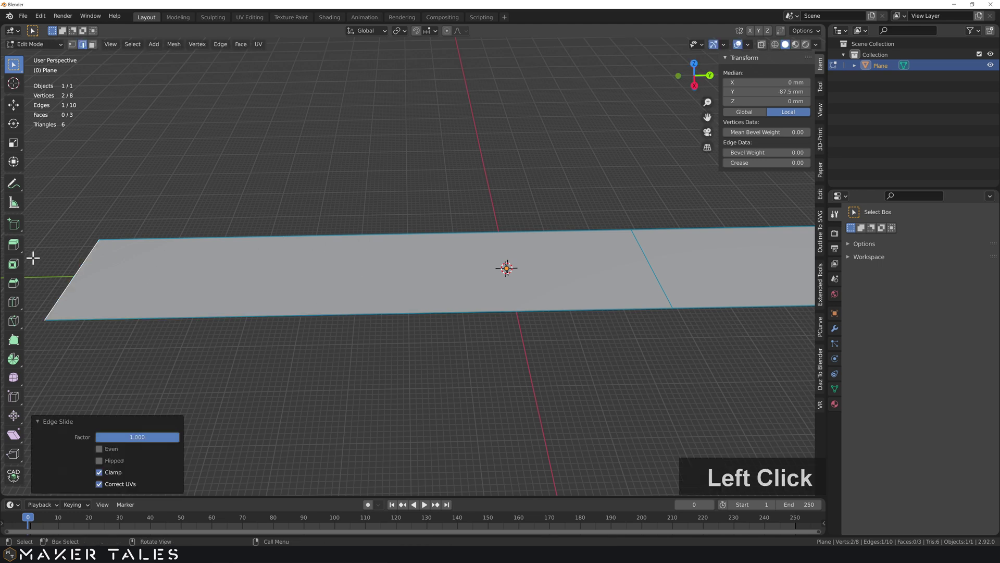
type("gy15")
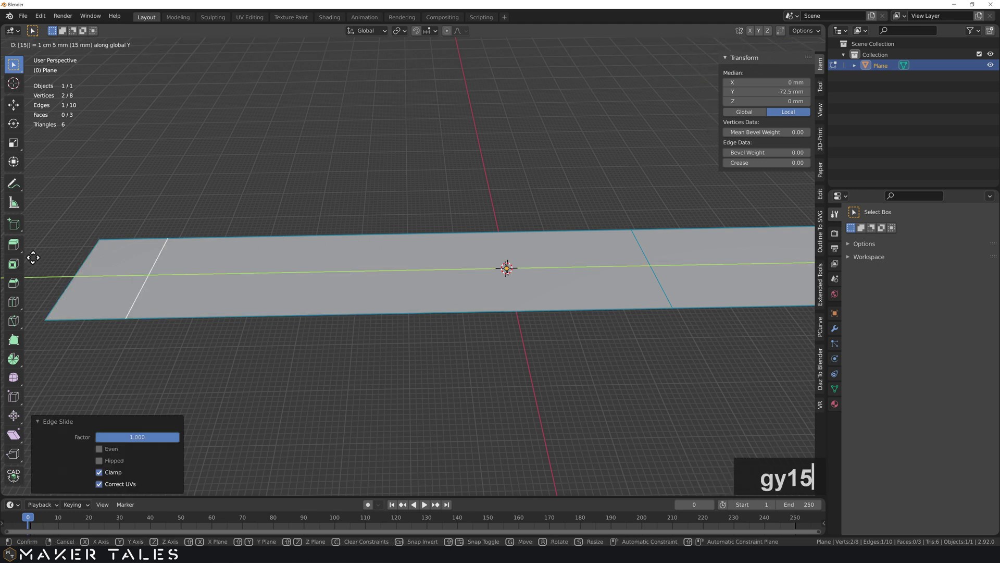
key("Return")
Slide the remaining cut edge fully to the strip's positive Y end, and move it -15 mm along Y.
middle_click_drag(402, 266, 478, 254, "shift")
left_click(445, 285)
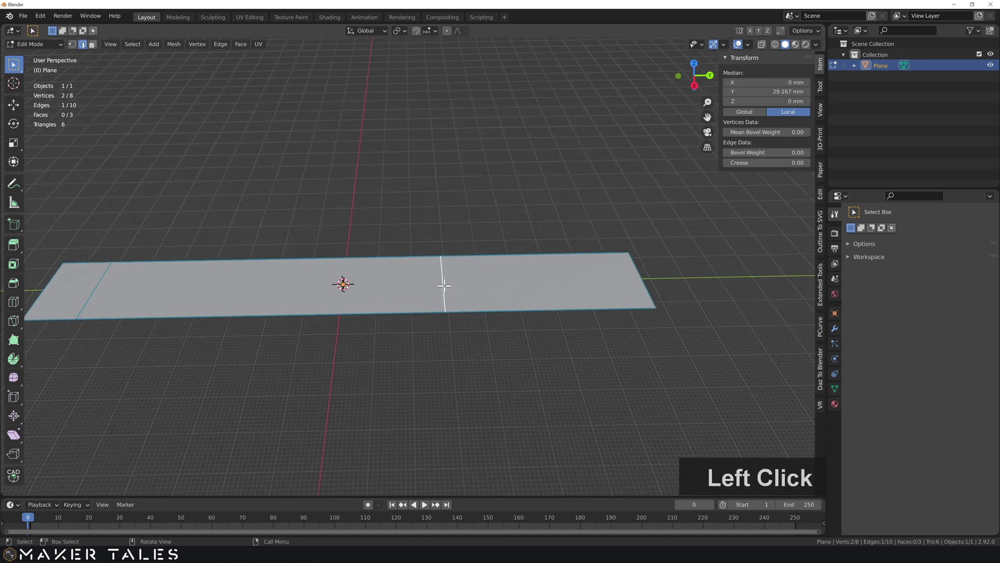
key("g")
key("g")
left_click(780, 285)
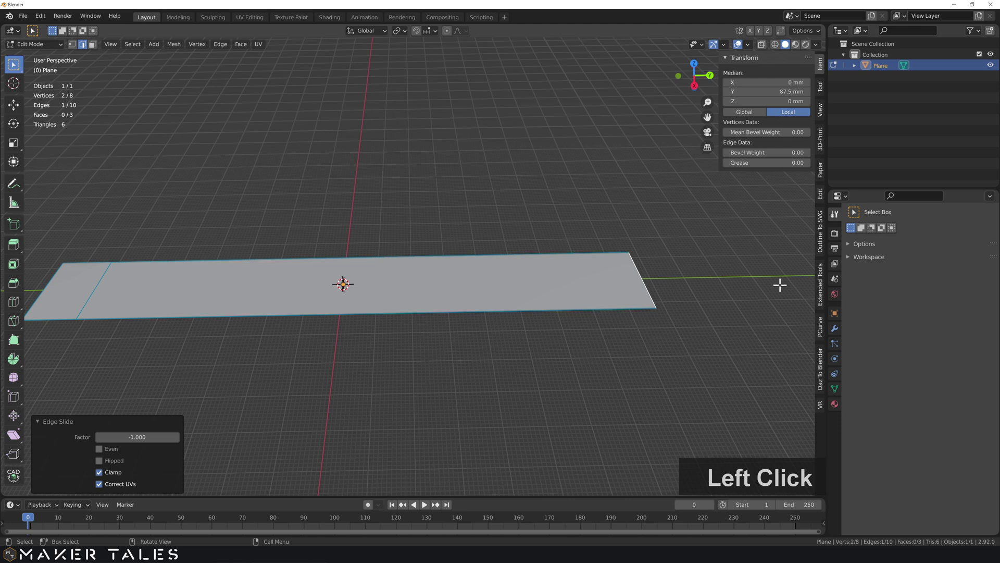
type("gy-15")
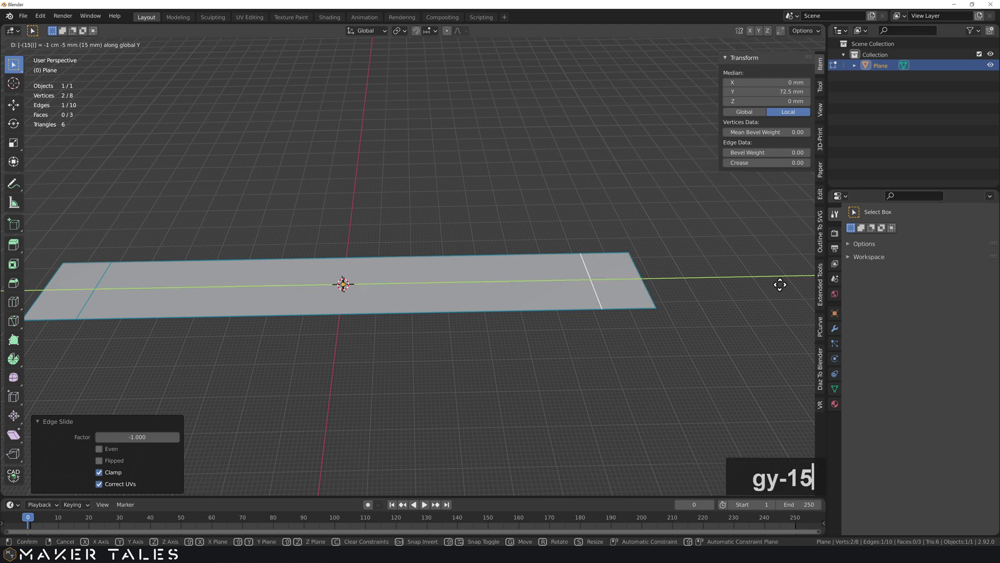
key("Return")
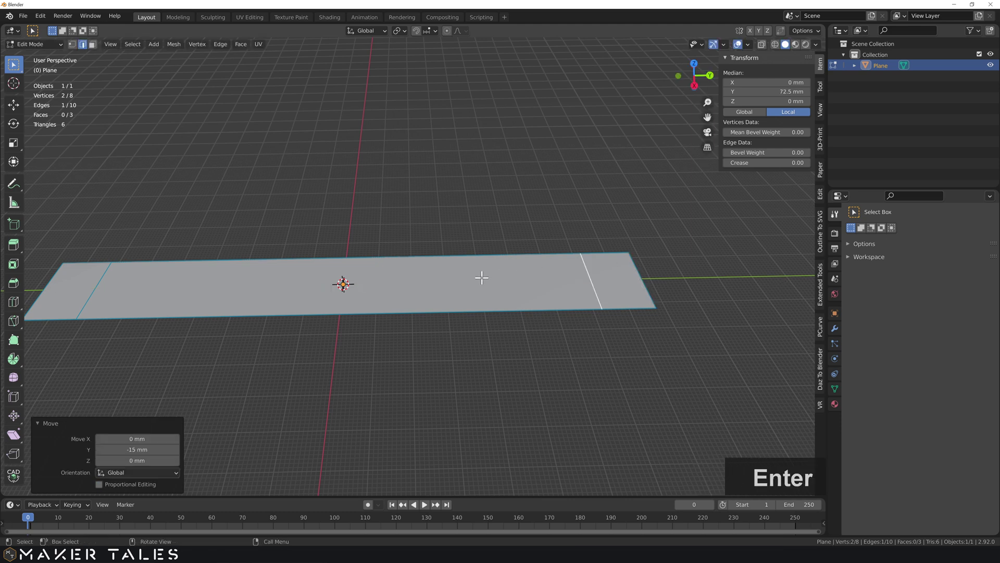
Extrude all three faces of the strip upward by 5 mm.
middle_click_drag(482, 277, 536, 254)
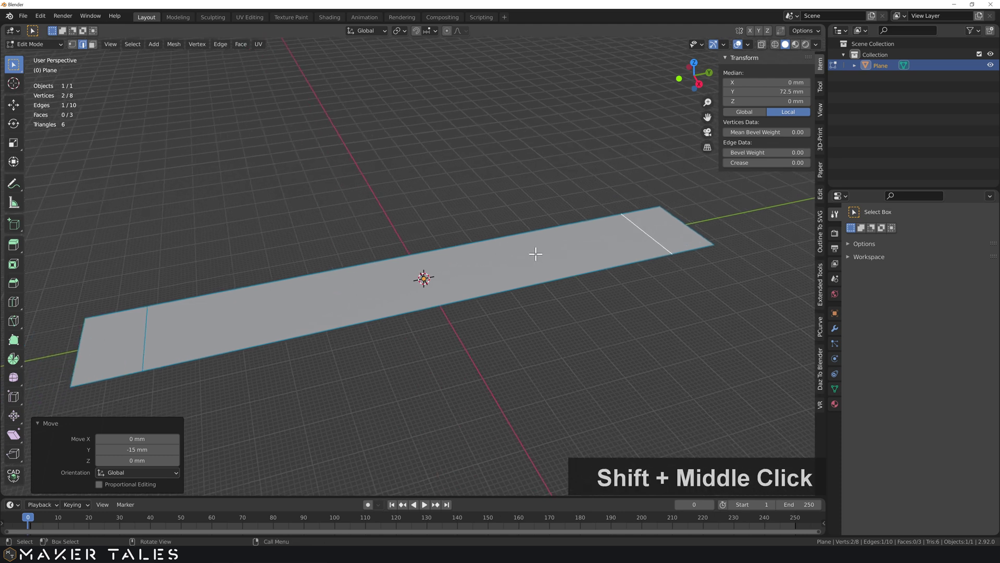
key("Tab")
key("Tab")
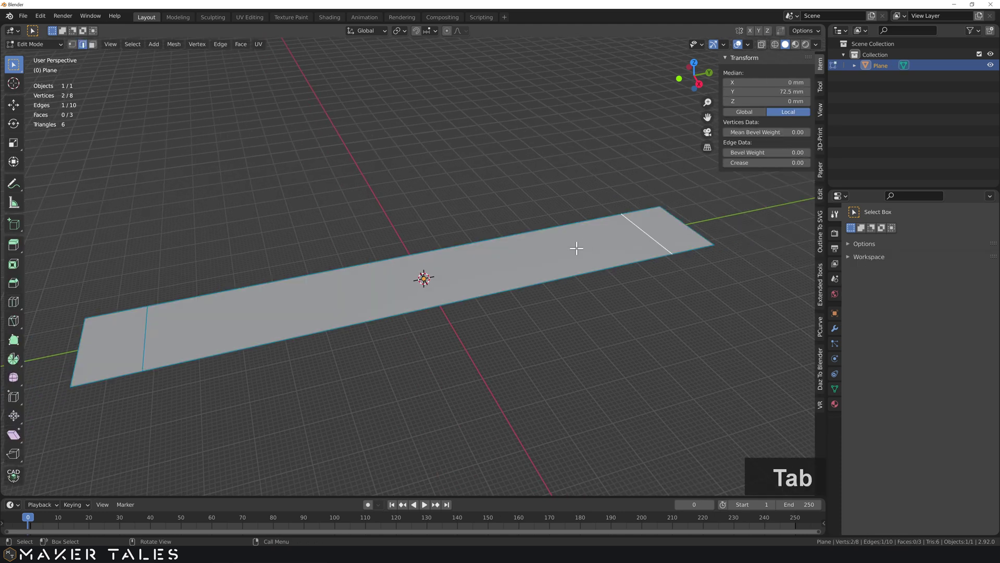
key("3")
key("a")
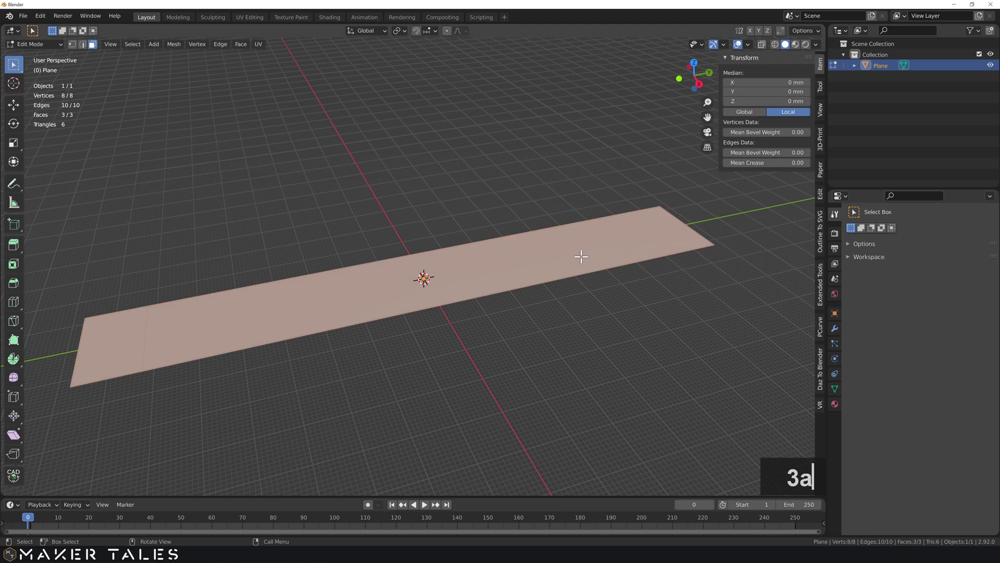
key("e")
key("5")
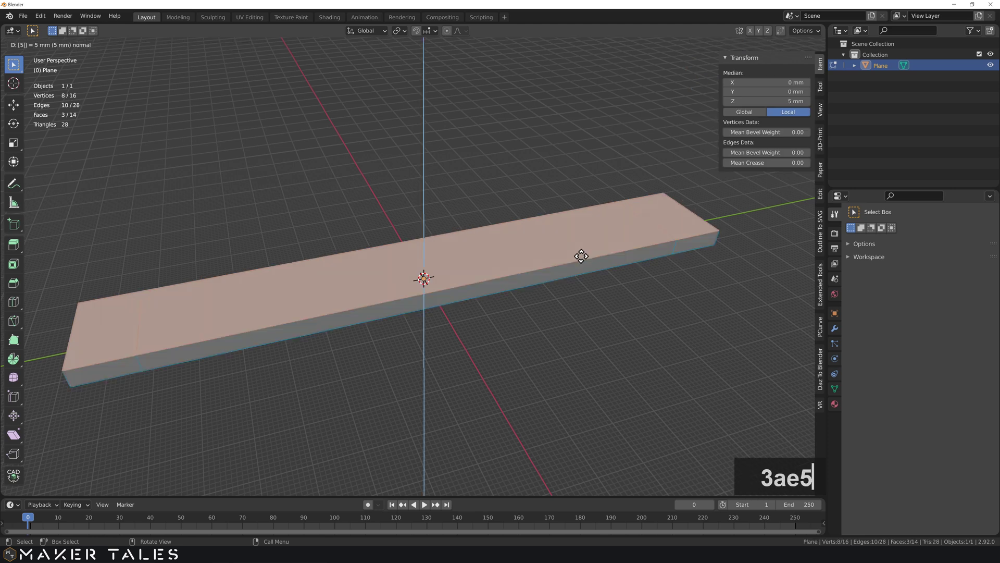
key("Return")
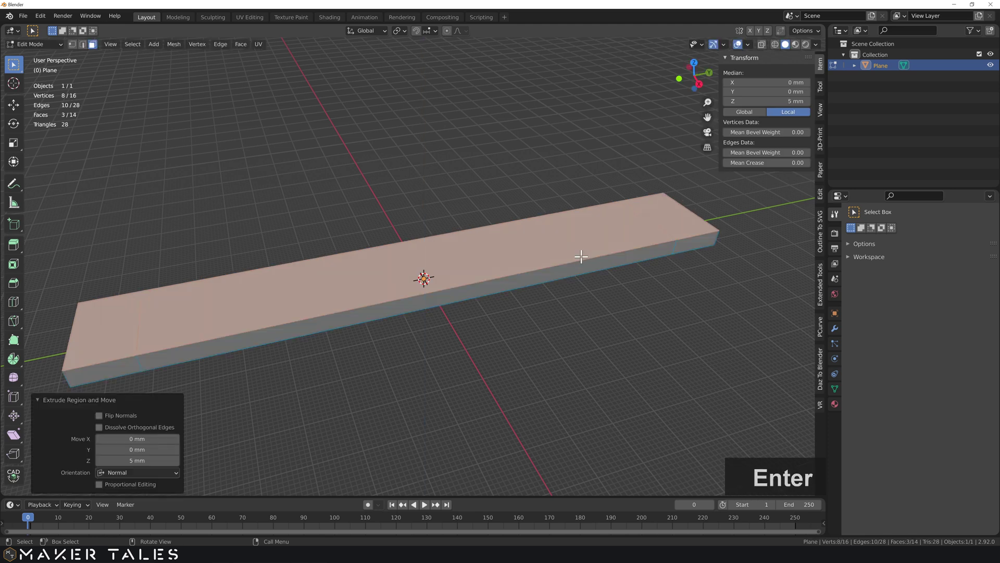
Extrude the two small top faces at the ends of the bar upward by 25 mm.
left_click(153, 309)
left_click(667, 213, "shift")
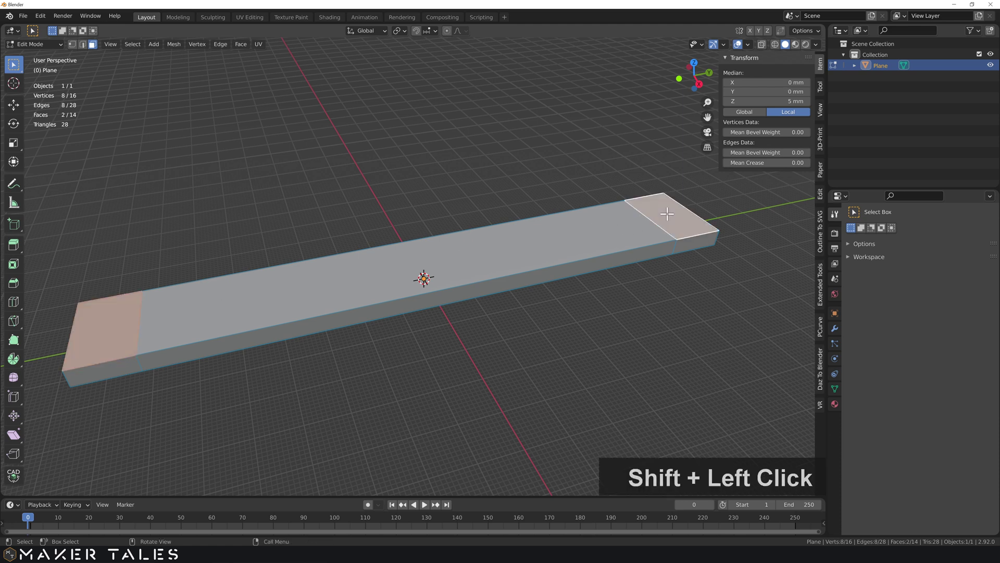
type("e25")
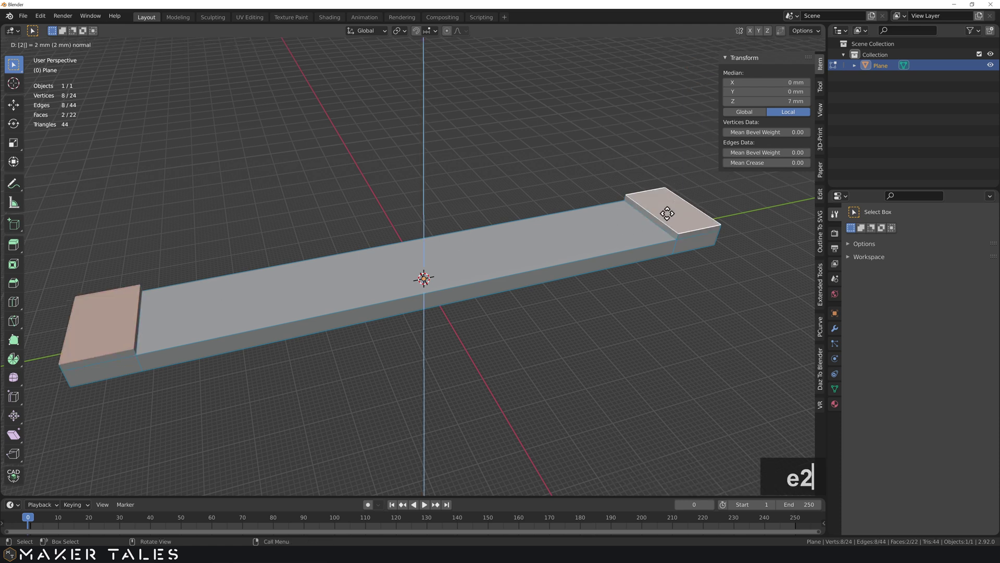
key("Return")
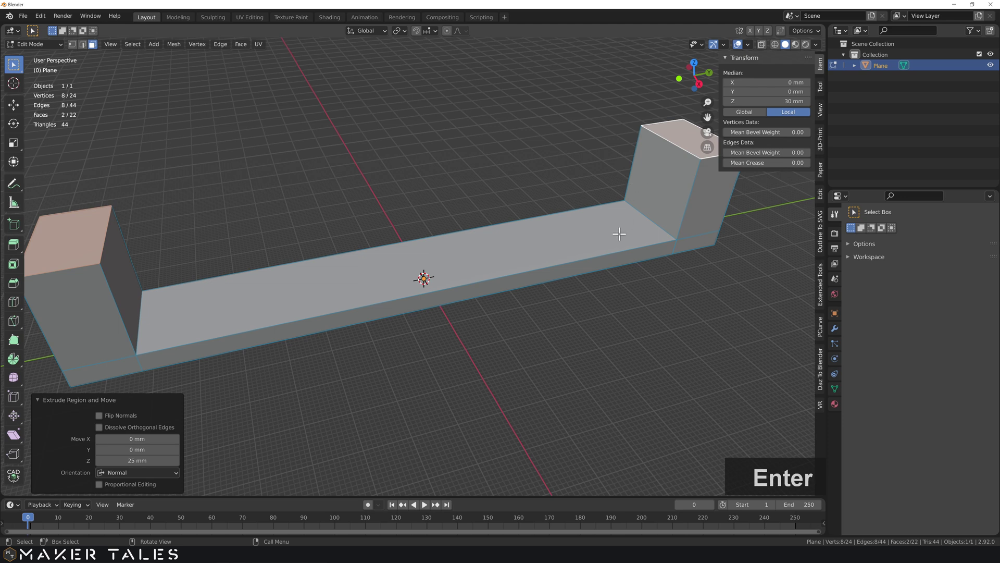
middle_click_drag(619, 234, 644, 260)
scroll(627, 277, "down", 1, "shift")
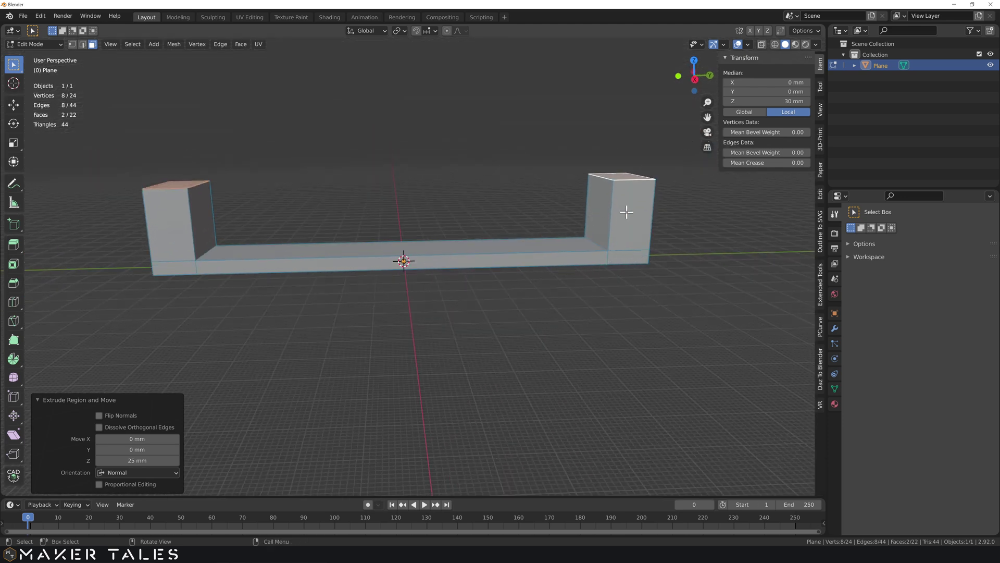
Bevel the four inner vertical edges of the two end posts with an offset of about 17.8 mm.
left_click(606, 260)
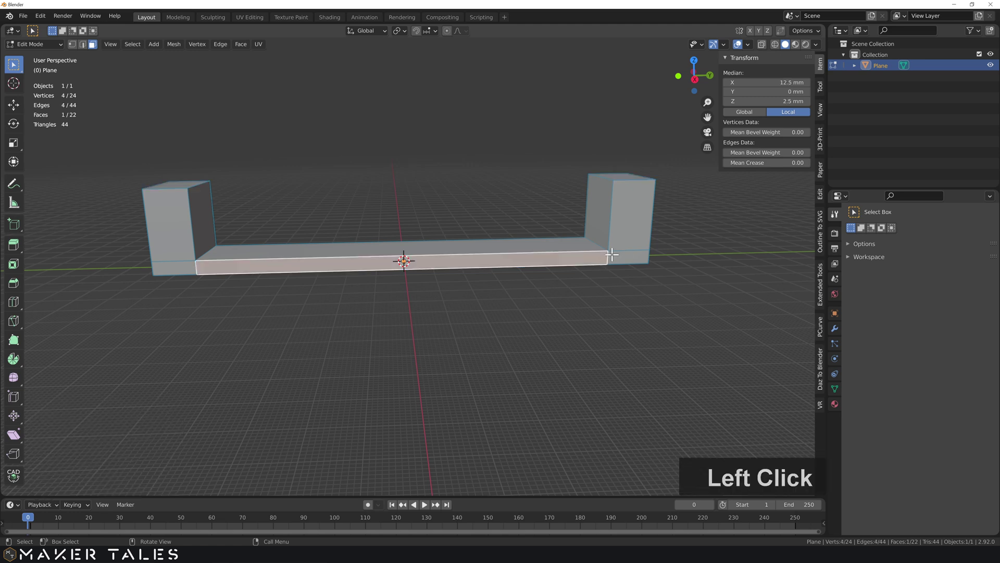
middle_click_drag(537, 246, 551, 257)
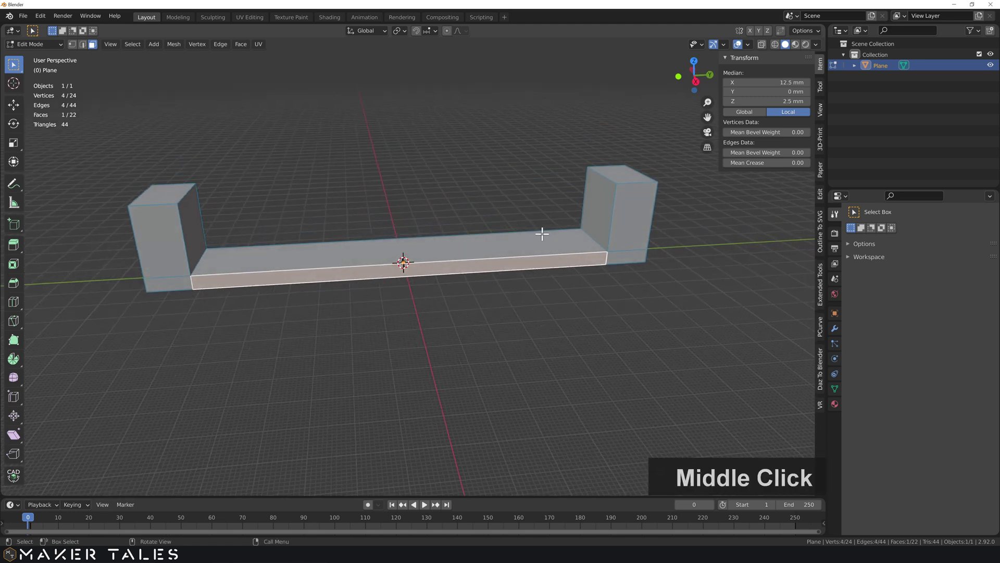
key("2")
left_click(583, 205)
left_click(612, 212, "shift")
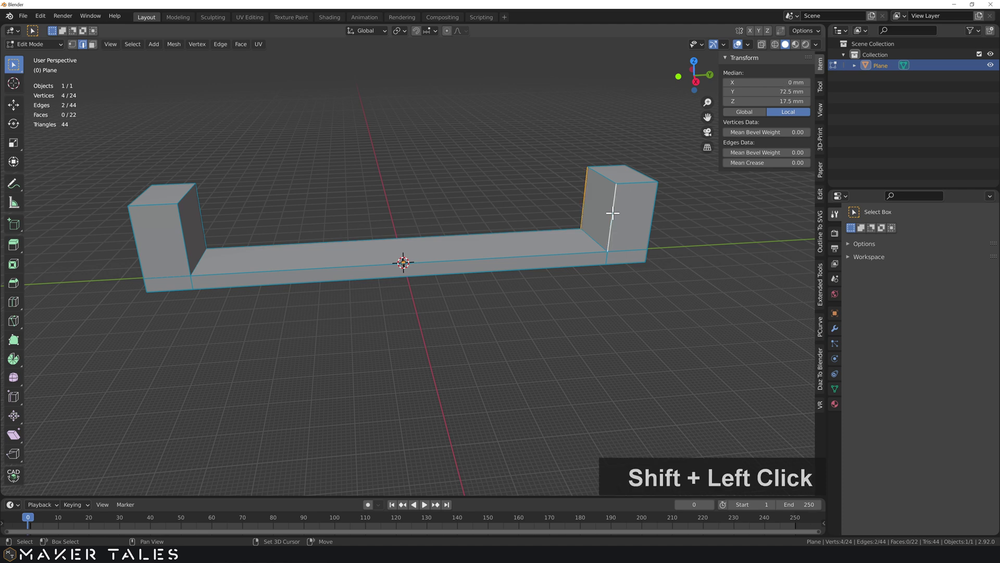
left_click(196, 225, "shift")
left_click(183, 239, "shift")
scroll(286, 233, "up", 3)
scroll(261, 232, "down", 3)
middle_click_drag(261, 232, 270, 239)
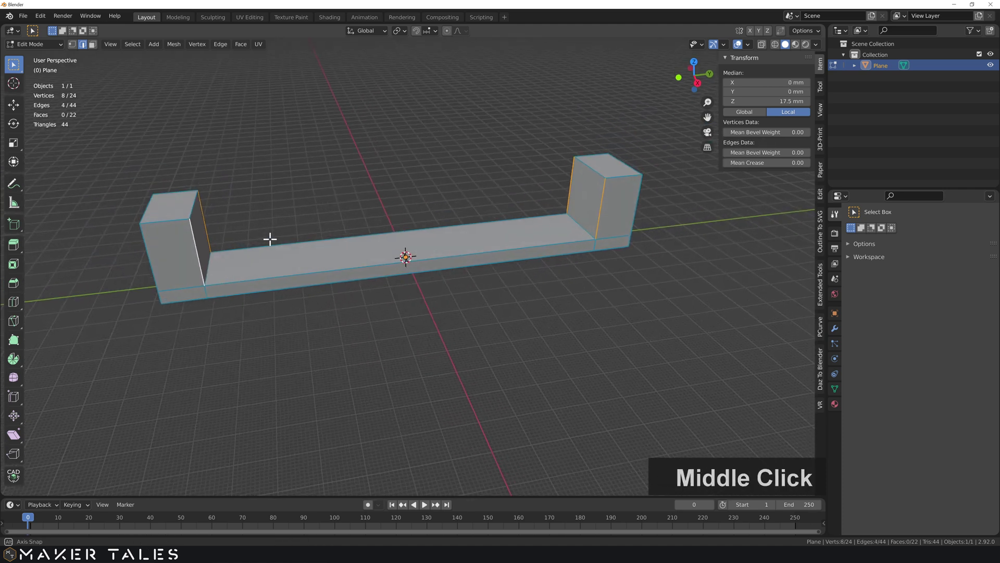
key("ctrl+b")
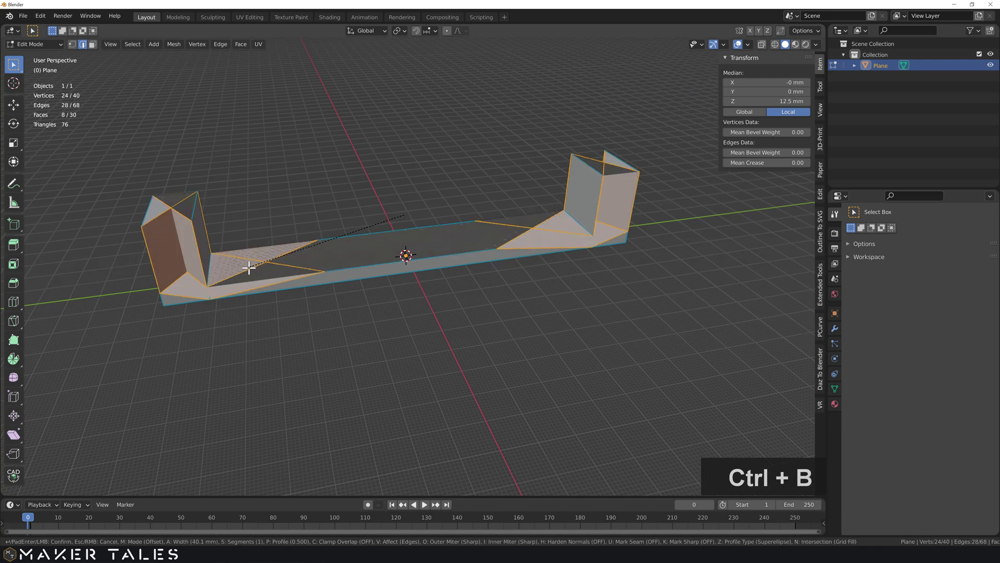
left_click(264, 259)
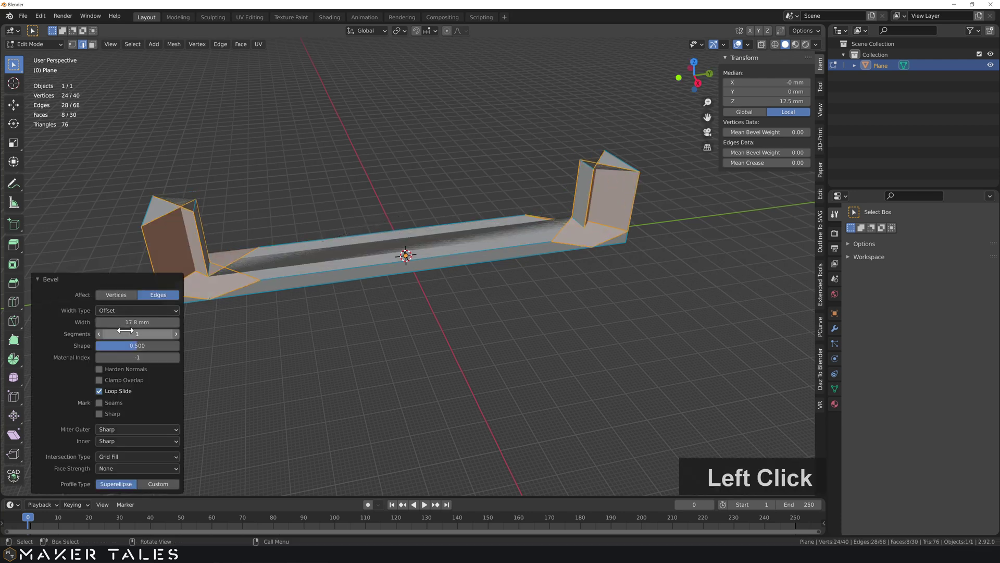
Enable Clamp Overlap on the bevel, try a 12.5 mm width, change it to 24.2 mm, and set 75 segments.
left_click(99, 380)
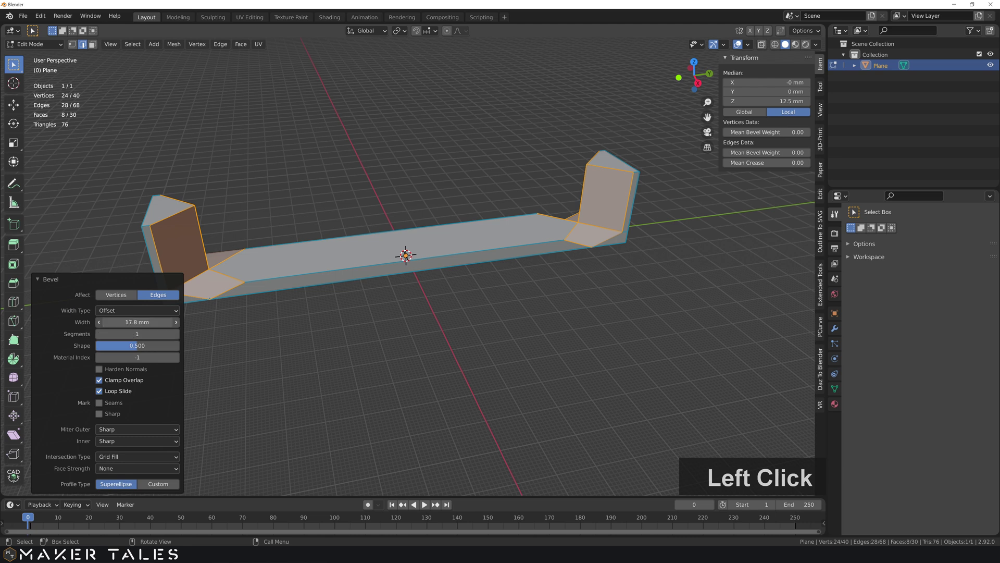
left_click(125, 321)
type("12.5#")
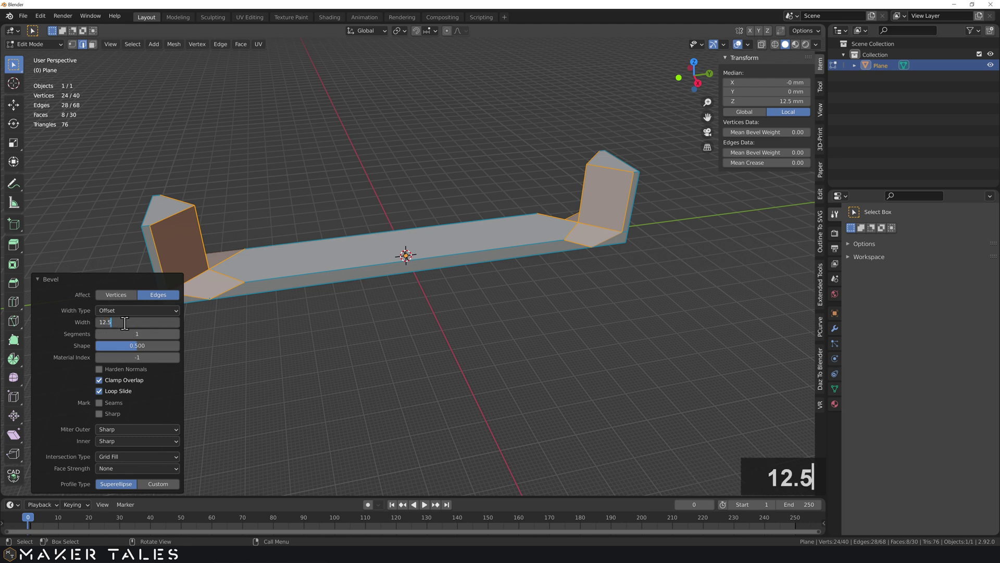
left_click(147, 331)
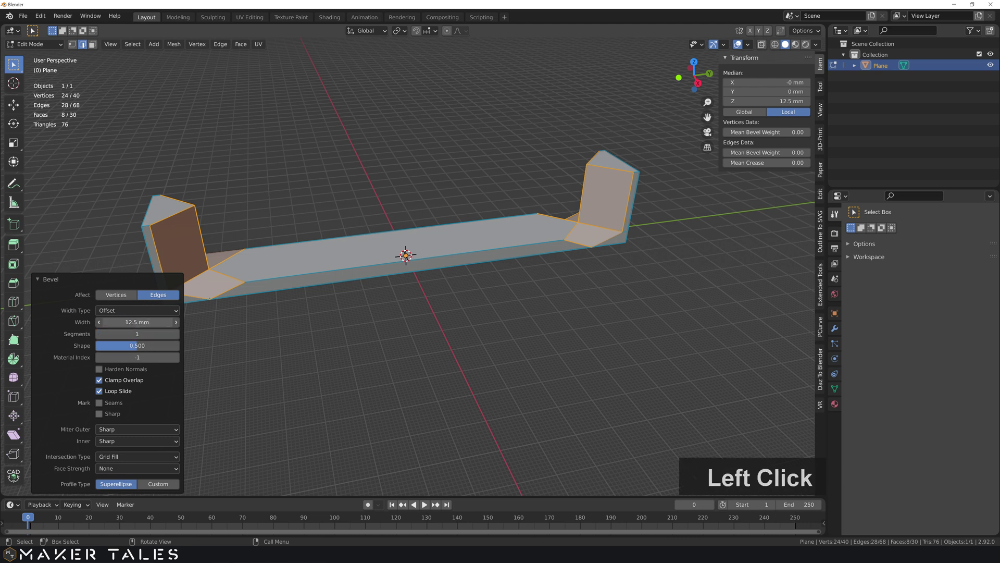
left_click_drag(137, 322, 128, 346)
left_click(136, 334)
type("75")
key("Return")
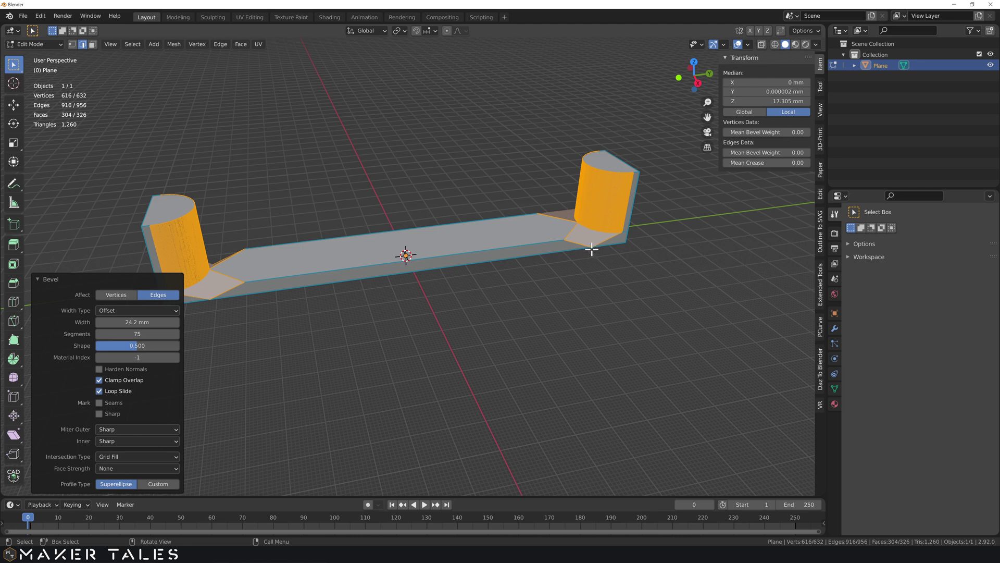
Undo the bevel on the posts' four inner vertical edges.
left_click(585, 270)
middle_click_drag(500, 295, 515, 269)
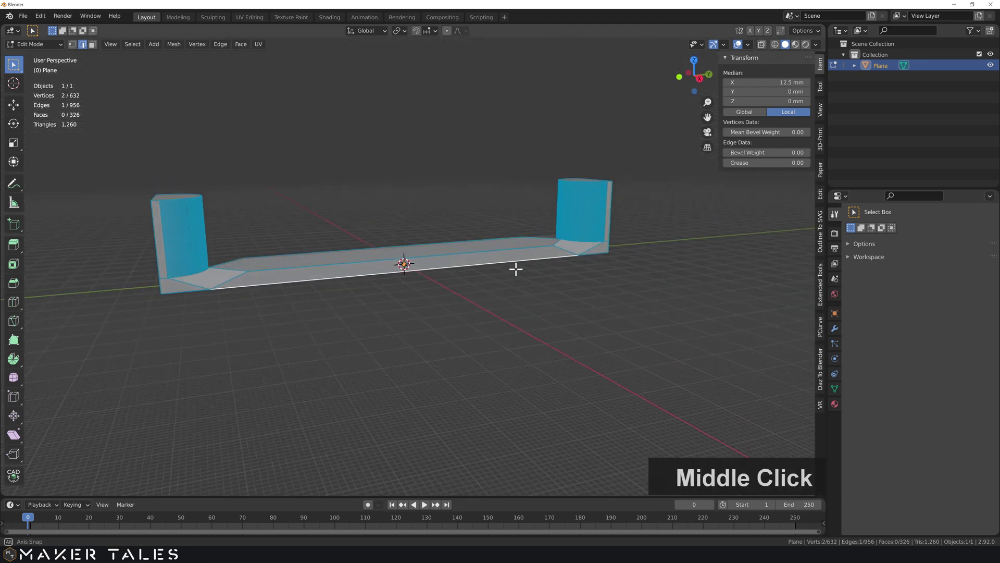
key("ctrl+z")
key("ctrl+z")
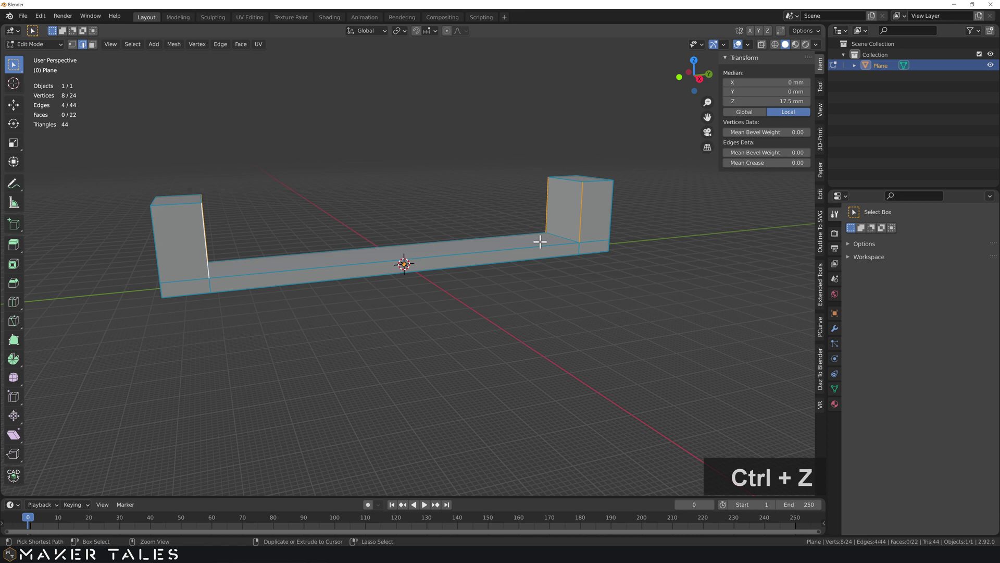
Dissolve the four short vertical edges on the base's long sides and the two underside edges connecting them.
left_click(575, 250)
left_click(204, 287, "shift")
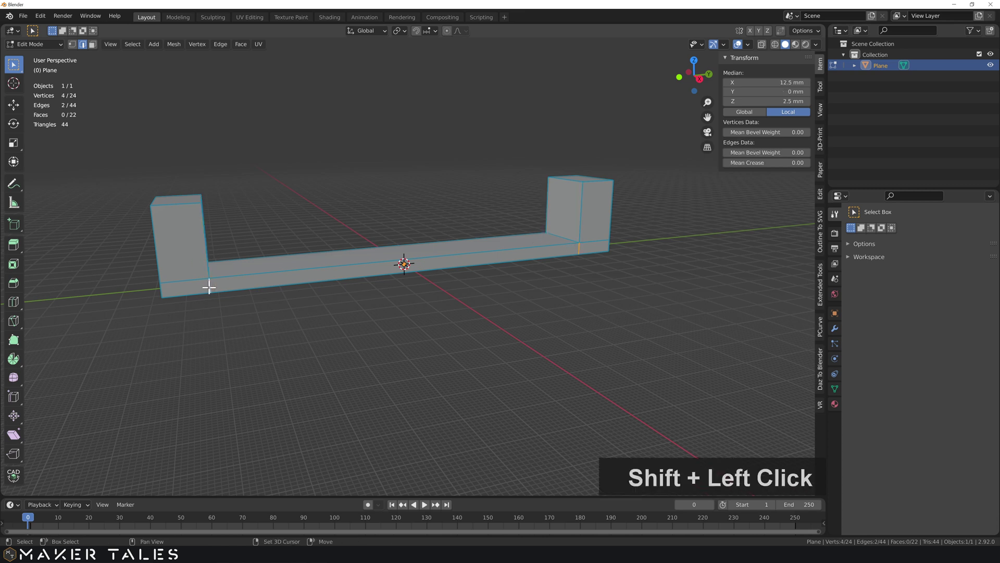
middle_click_drag(205, 285, 604, 285)
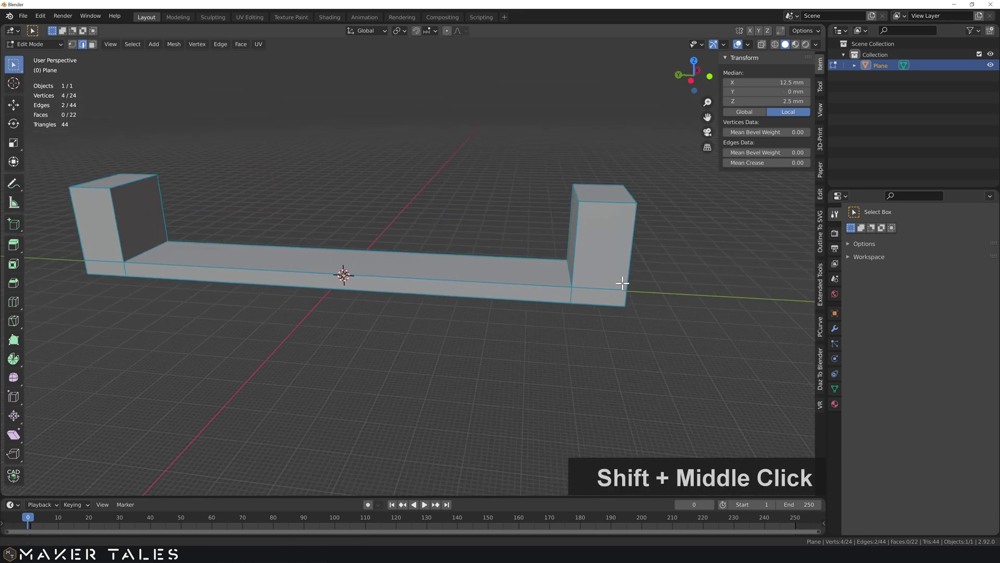
left_click(573, 293, "shift")
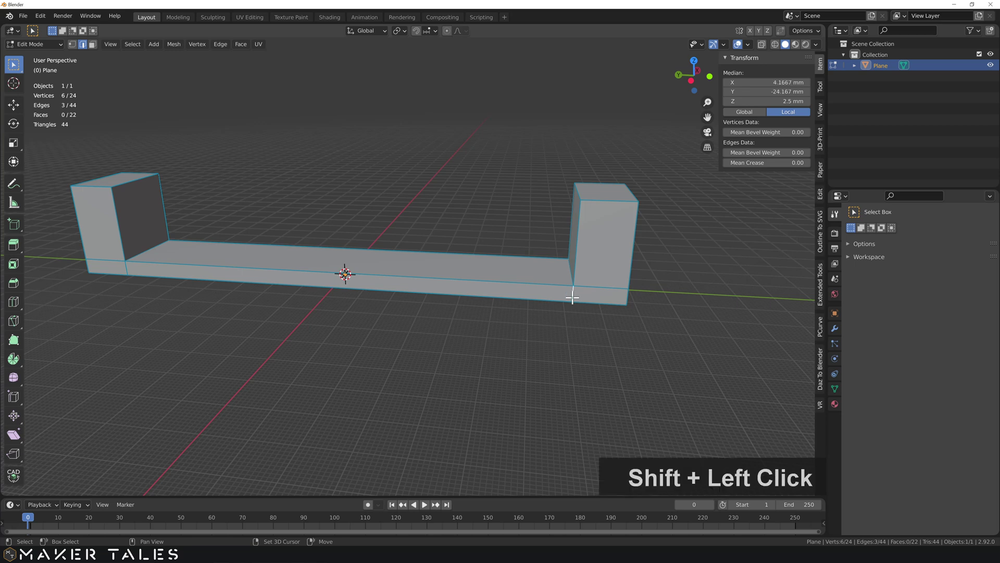
left_click(127, 270, "shift")
middle_click_drag(126, 270, 160, 276)
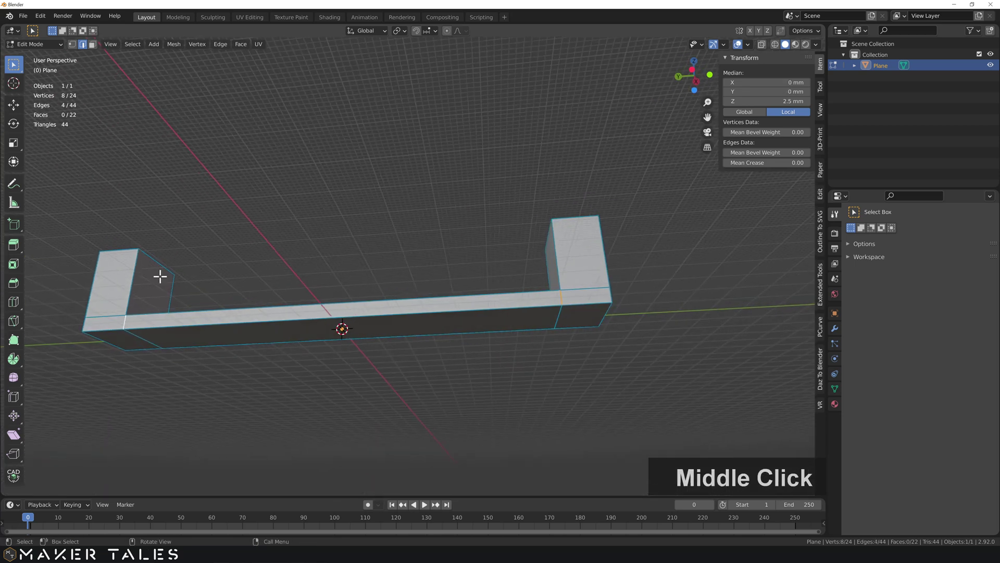
left_click(132, 333, "shift")
left_click(558, 322, "shift")
middle_click_drag(558, 321, 465, 357)
key("x")
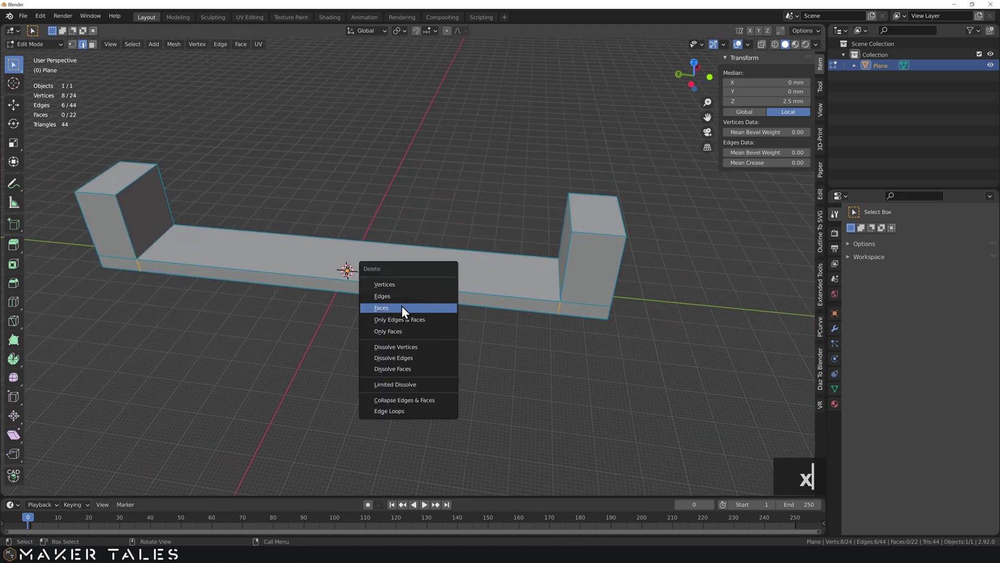
left_click(412, 359)
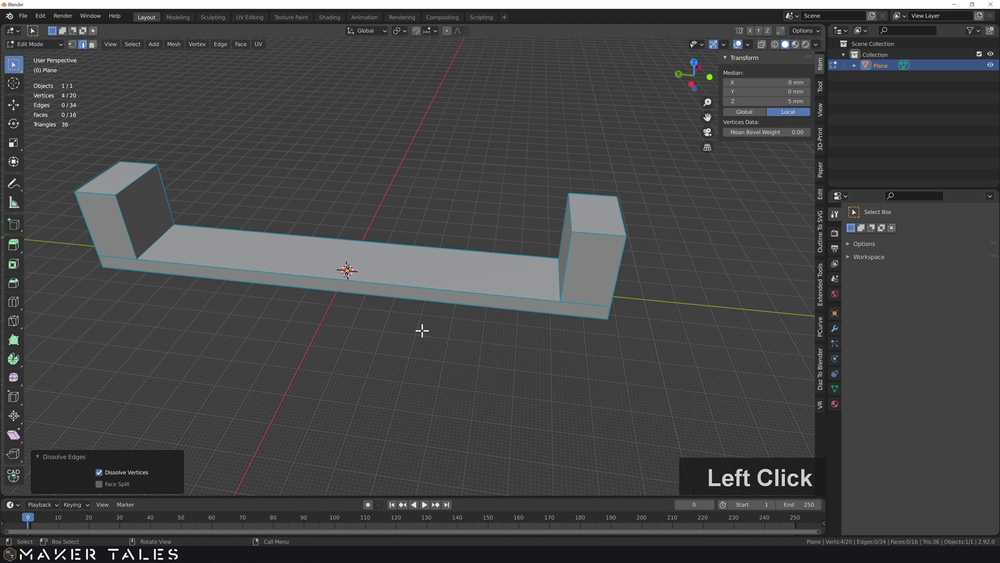
Bevel the posts' four inner vertical edges by about 98.1 mm, with 75 segments and Clamp Overlap enabled.
middle_click_drag(421, 330, 398, 322)
left_click(157, 276)
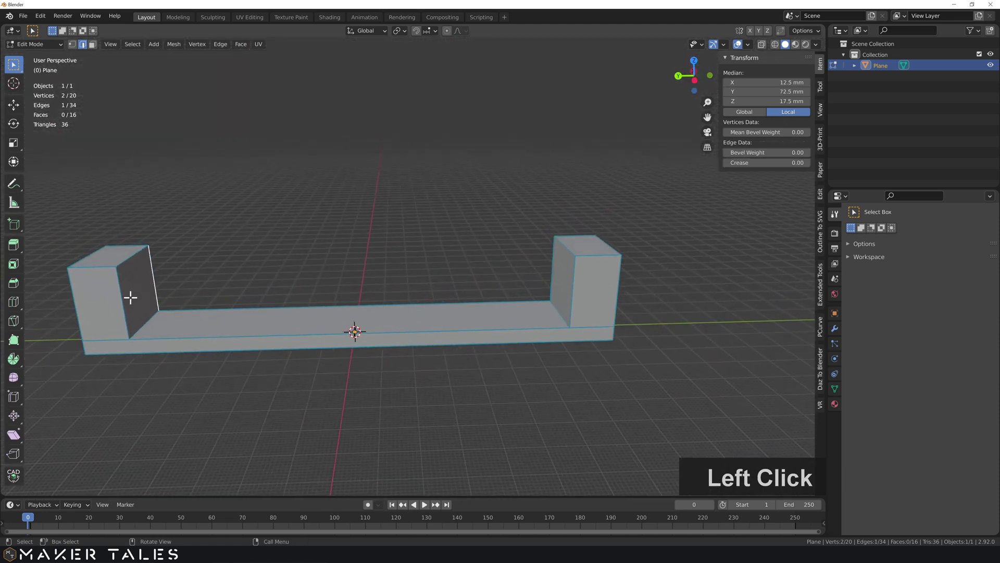
left_click(121, 308, "shift")
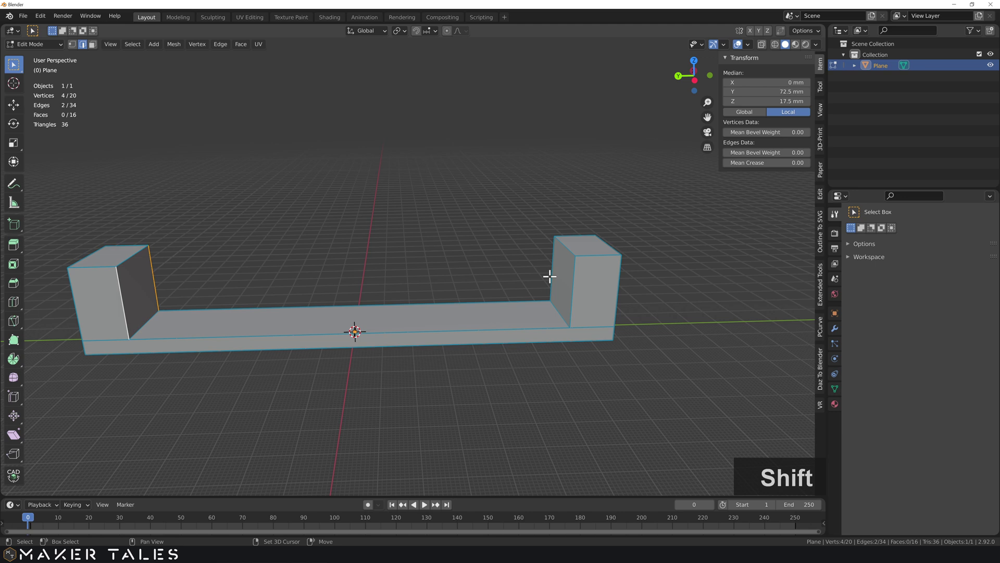
left_click(551, 275, "shift")
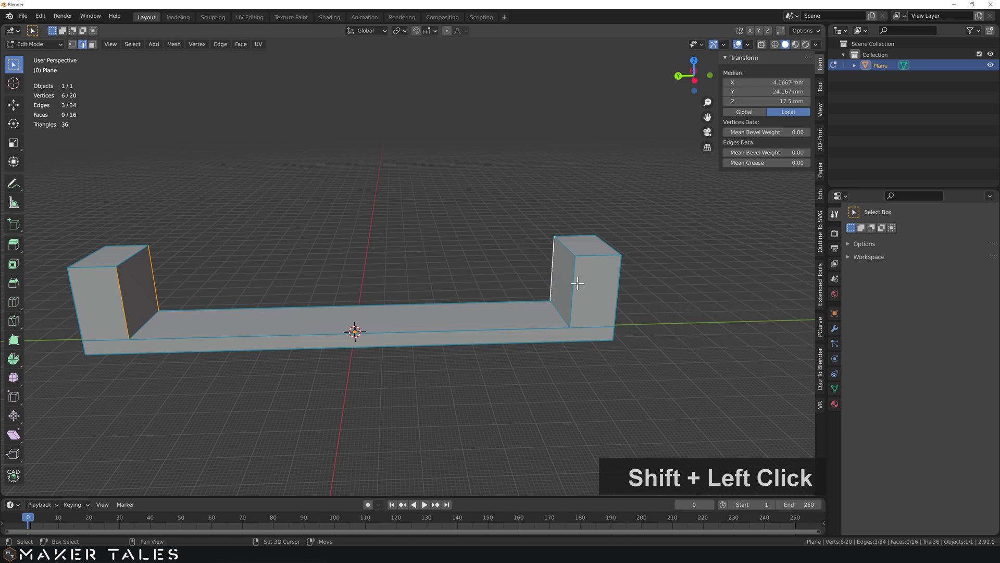
left_click(573, 283, "shift")
key("ctrl+b")
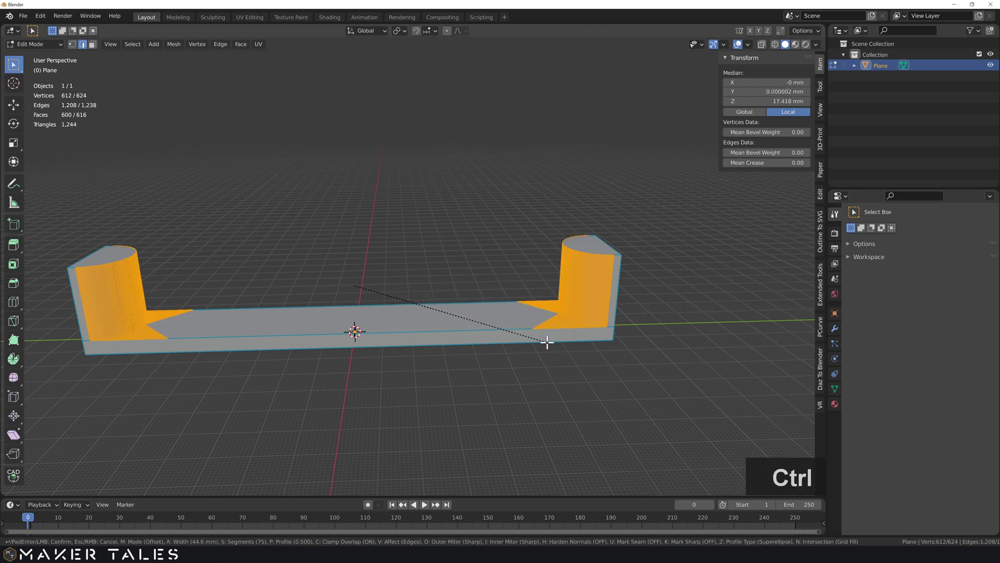
left_click(596, 358)
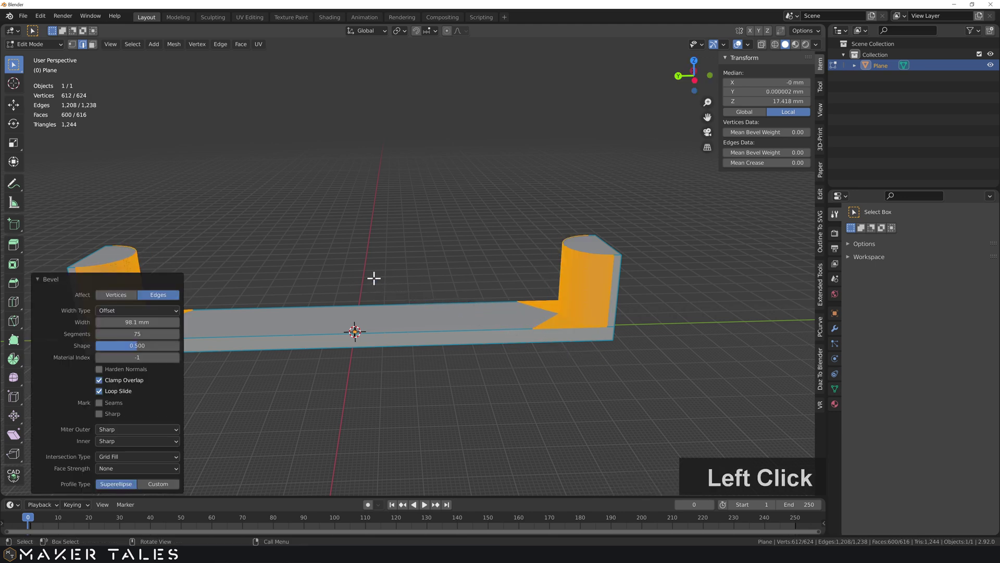
Select the two outermost vertices of the rounded curve at the foot of the negative Y post.
mouse_move(374, 278)
middle_mouse_down()
mouse_move(429, 286)
mouse_move(358, 288)
middle_mouse_up()
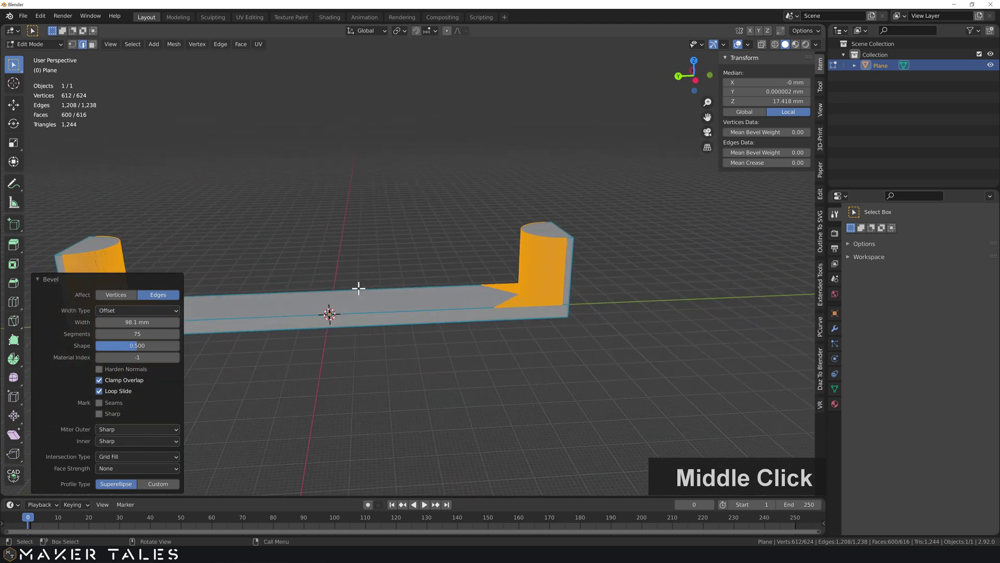
left_click(352, 275)
key("1")
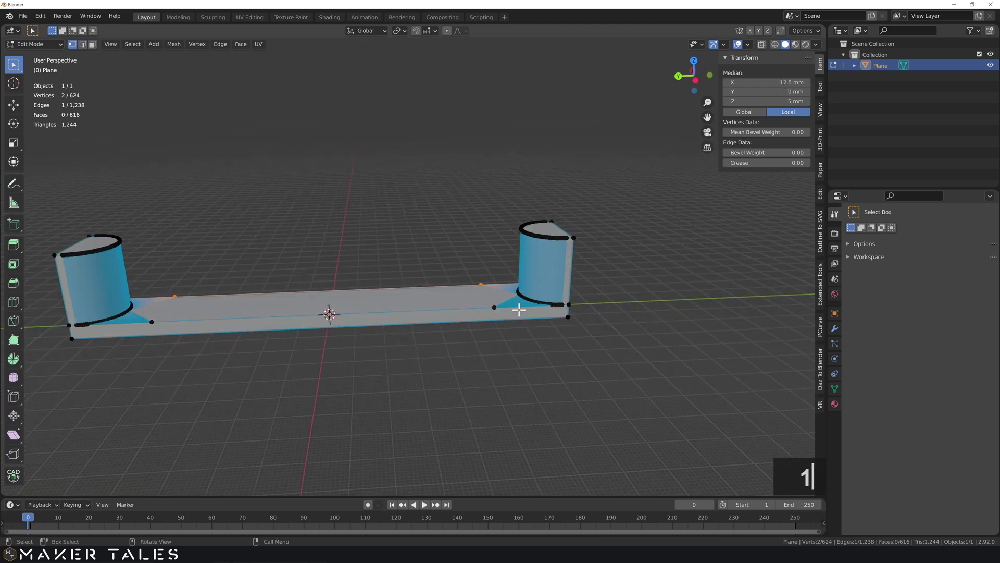
scroll(519, 309, "up", 2)
middle_click_drag(519, 309, 428, 188, "shift")
scroll(501, 230, "up", 3)
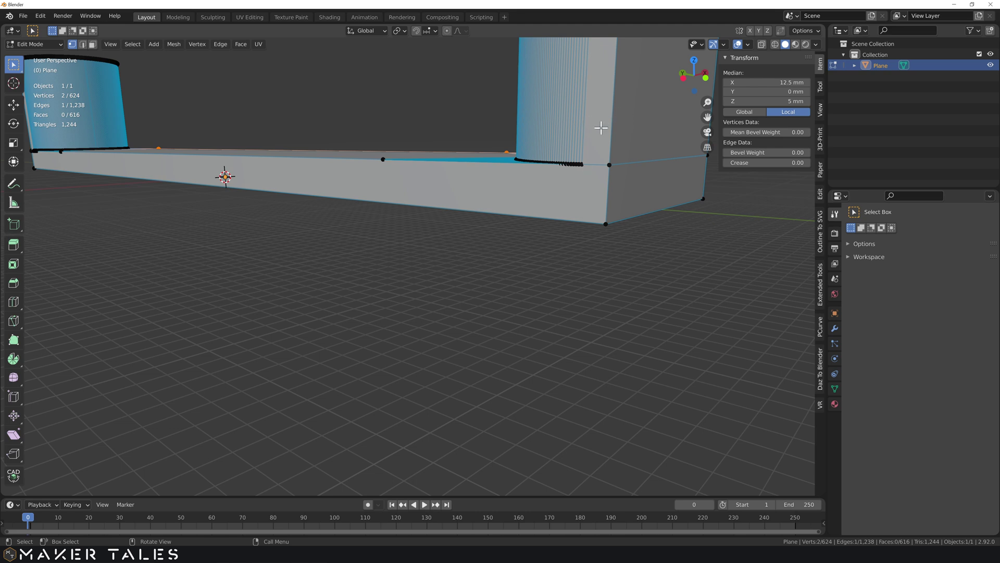
left_click(580, 166)
middle_click_drag(585, 165, 338, 208)
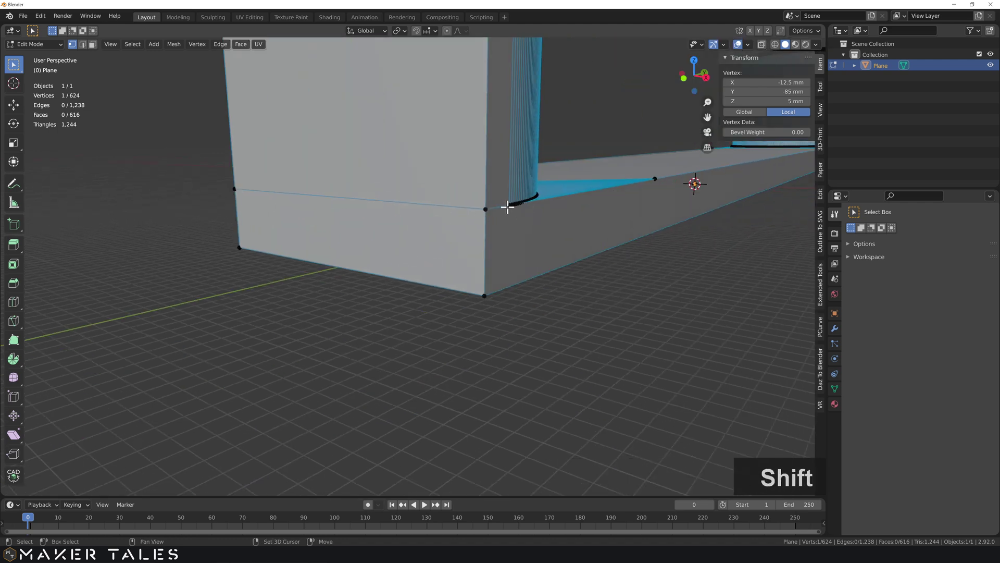
left_click(655, 179, "shift")
Add the two outermost curve vertices at the foot of the positive Y post to the selection.
scroll(562, 217, "down", 5)
middle_click_drag(563, 216, 435, 248, "shift")
scroll(435, 248, "up", 5)
middle_click_drag(536, 239, 518, 258, "shift")
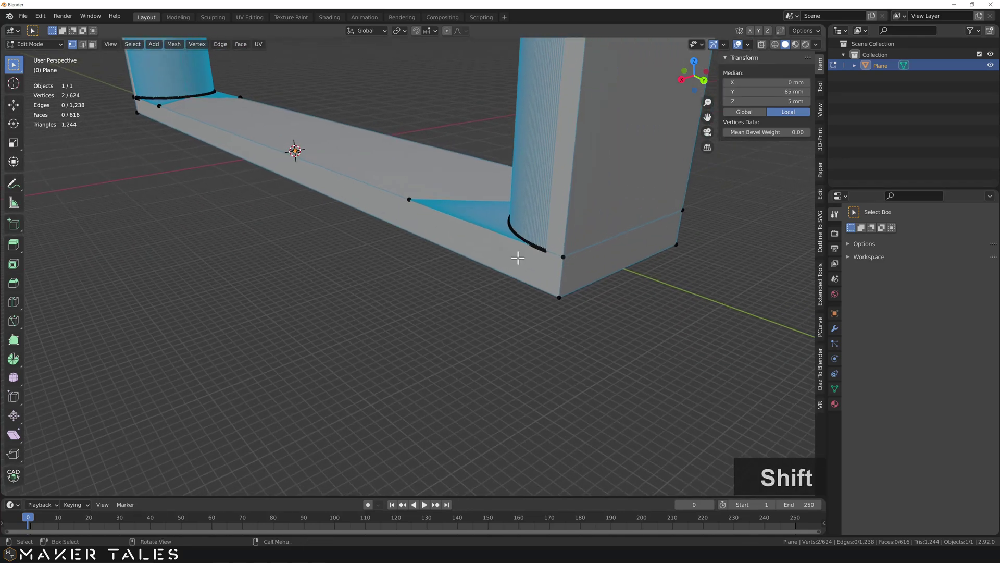
left_click(546, 252, "shift")
middle_click_drag(602, 254, 401, 254)
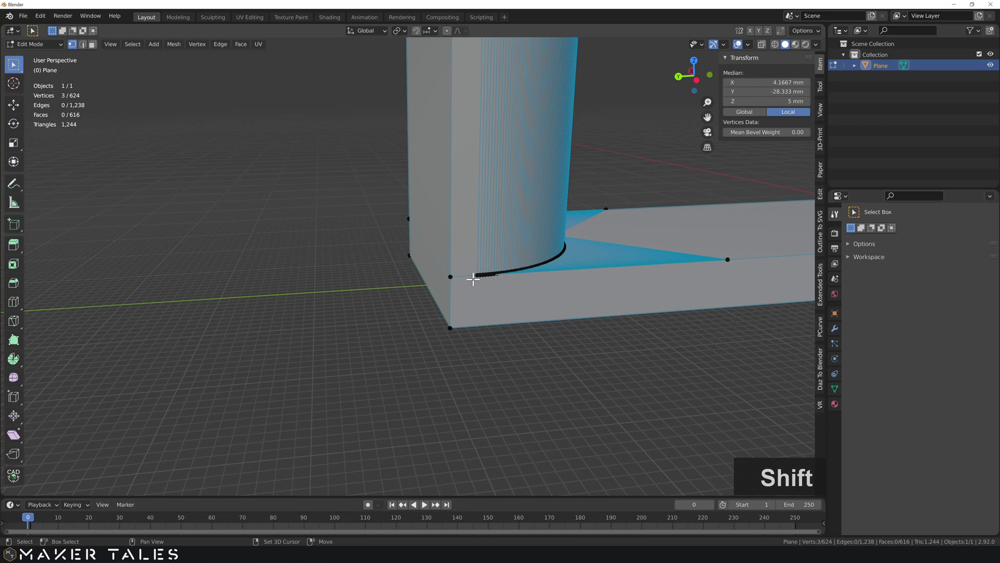
left_click(474, 277, "shift")
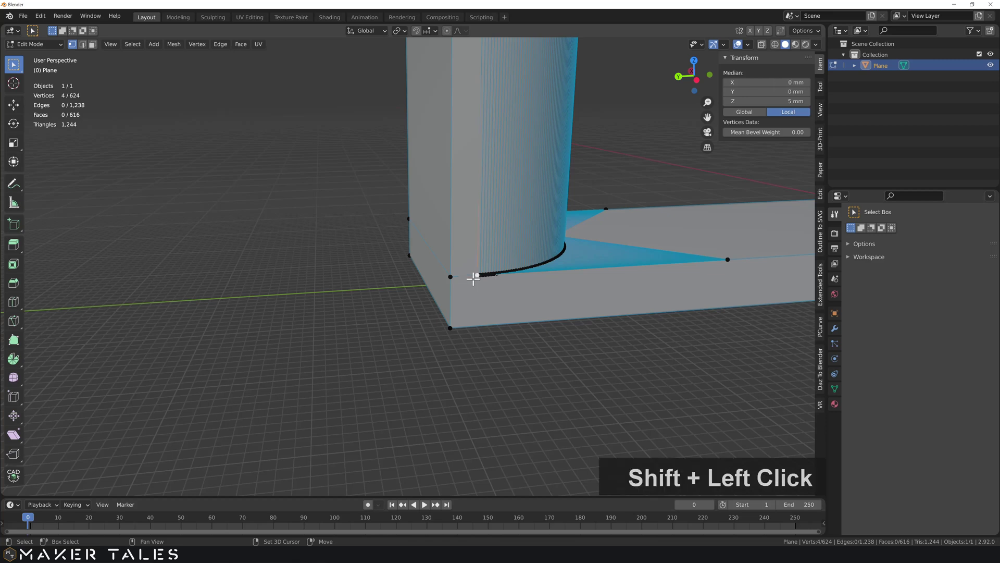
Turn on Auto Merge and show its Split Edges & Faces and Threshold options.
left_click(781, 31)
left_click(819, 89)
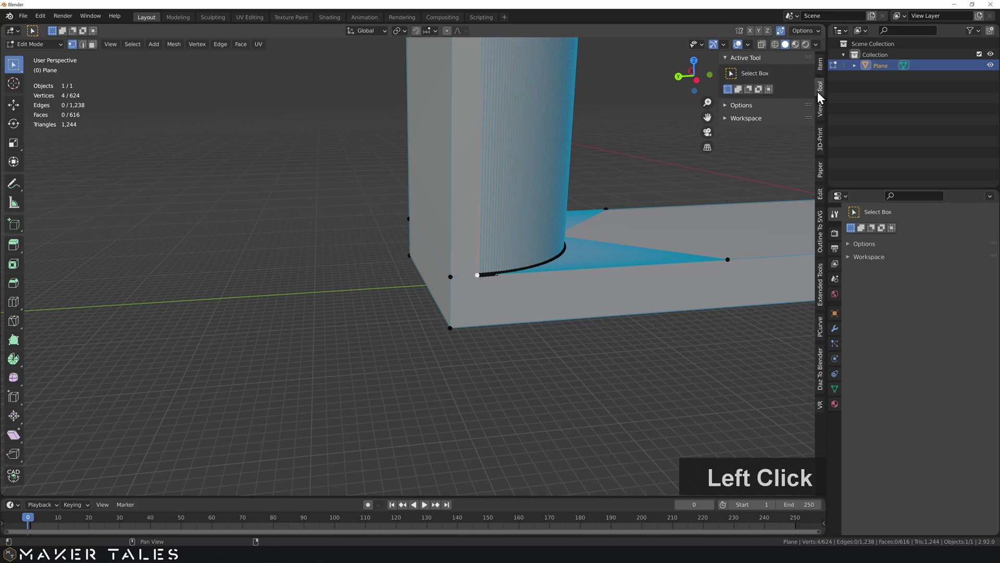
left_click(739, 105)
left_click(733, 190)
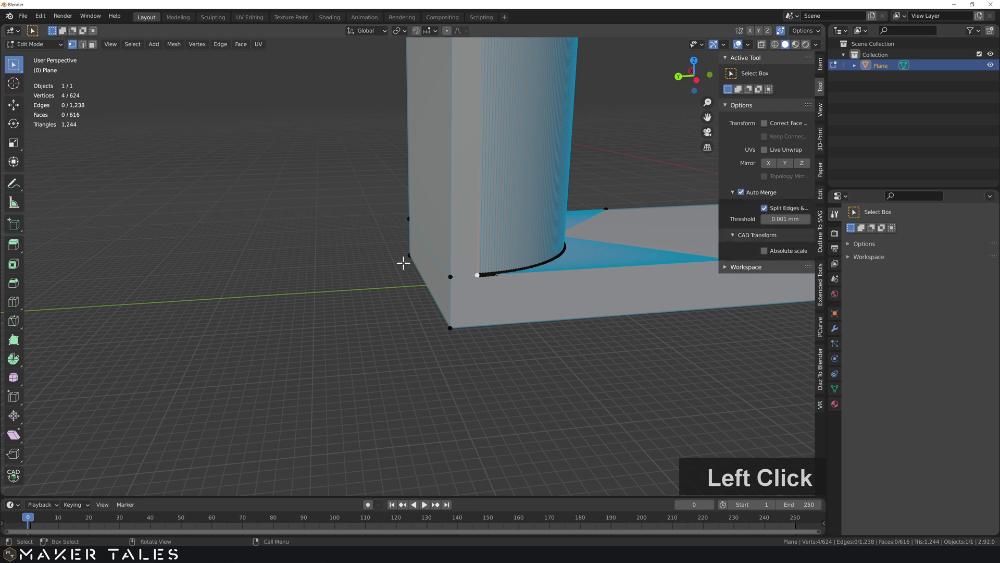
Split the base's side faces by extruding the four selected vertices about 9.3 mm down in Z, and delete the protruding end vertices.
key("e")
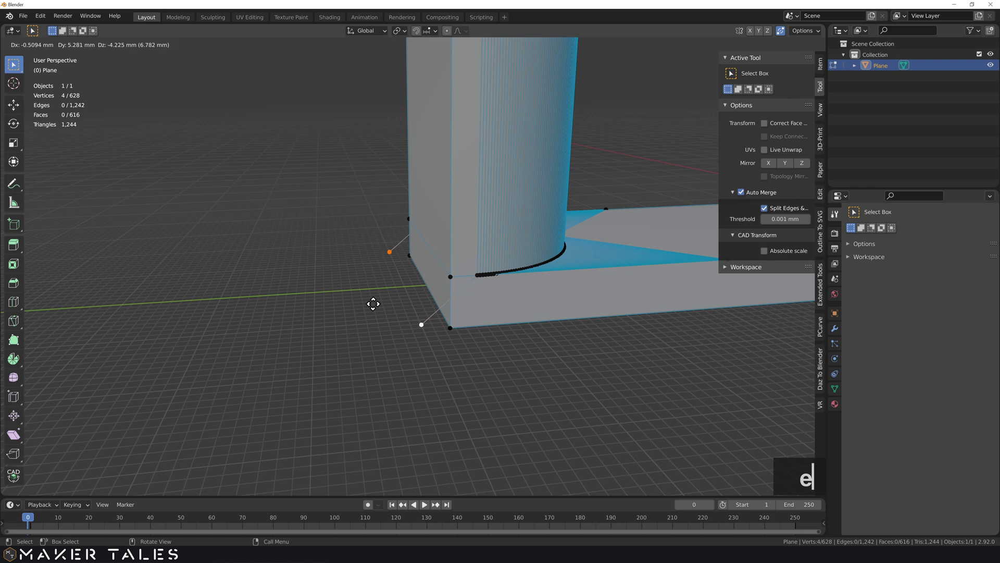
key("z")
left_click(388, 336)
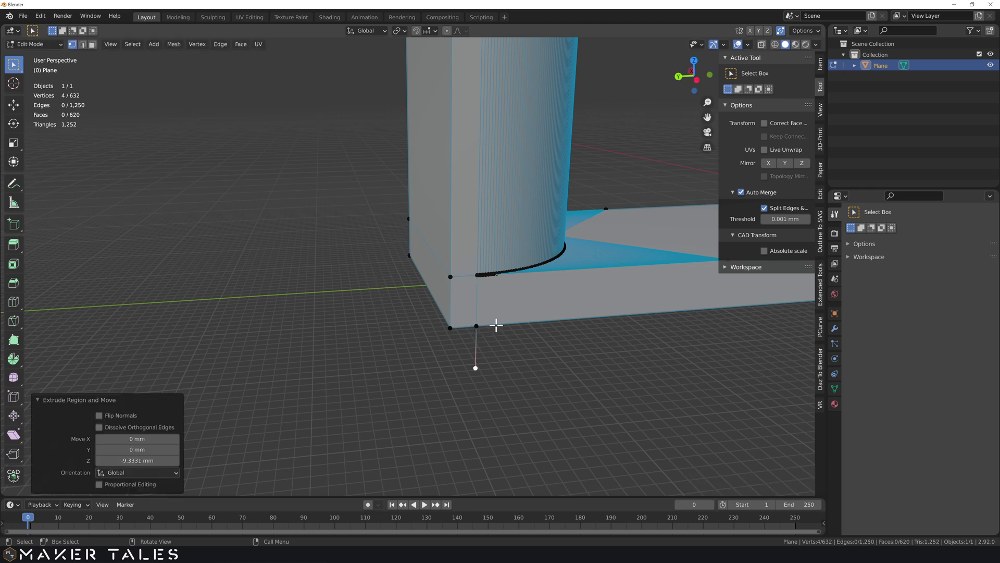
key("x")
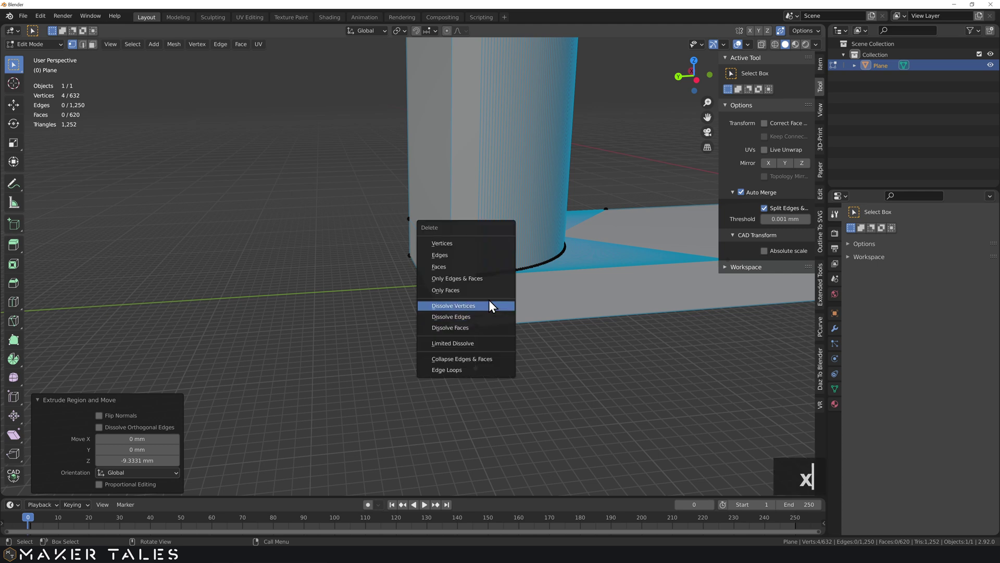
left_click(474, 245)
Extrude the base's two long side faces 5 mm outward along their normals.
middle_click_drag(519, 298, 354, 298)
key("3")
left_click(542, 290)
scroll(563, 275, "down", 3, "shift")
left_click(344, 299, "shift")
key("alt+e")
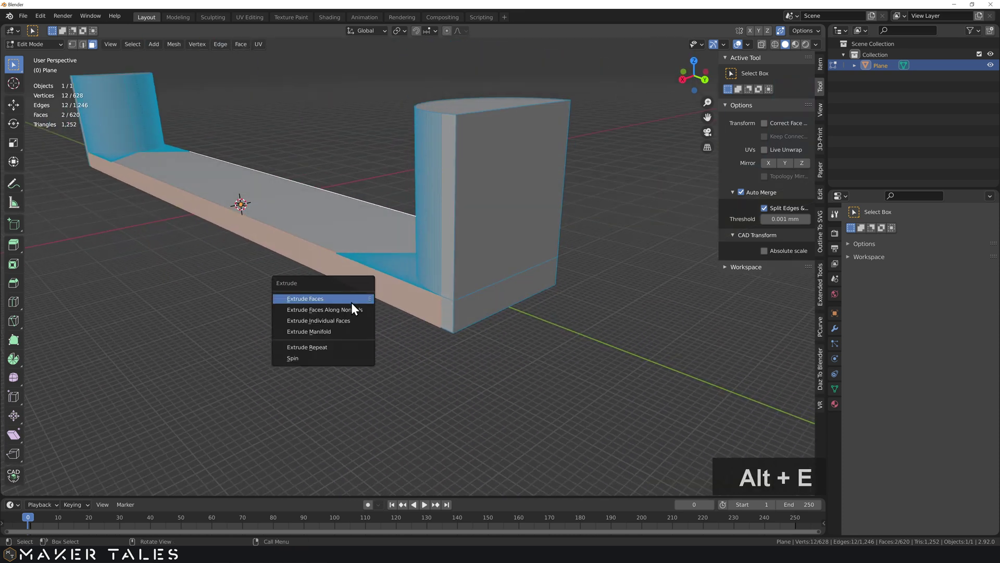
left_click(348, 310)
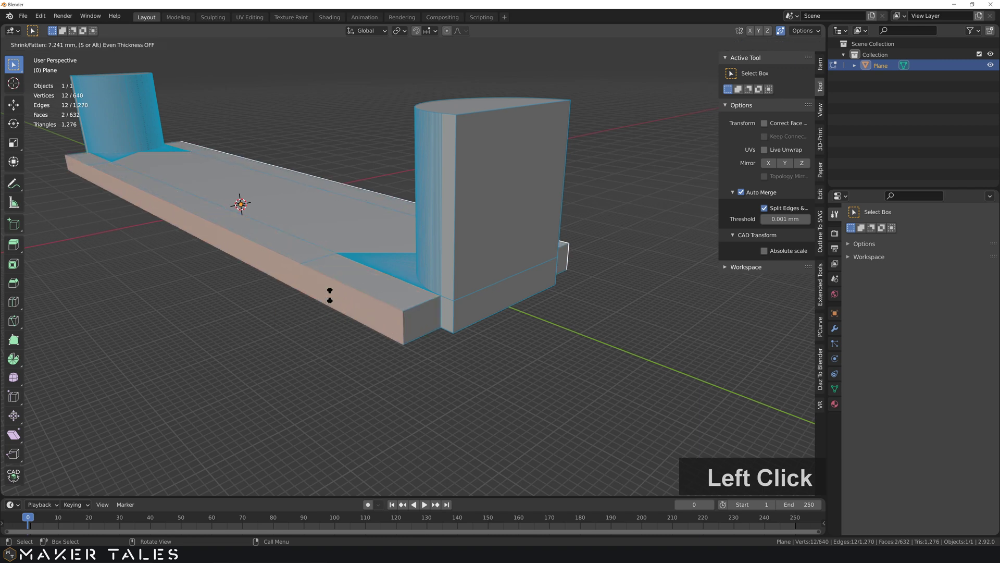
key("5")
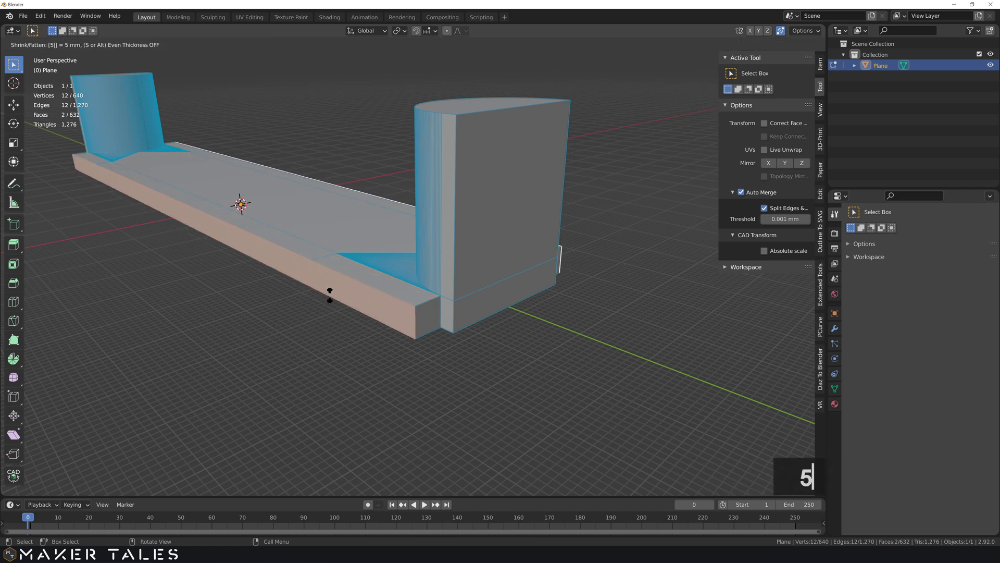
key("Return")
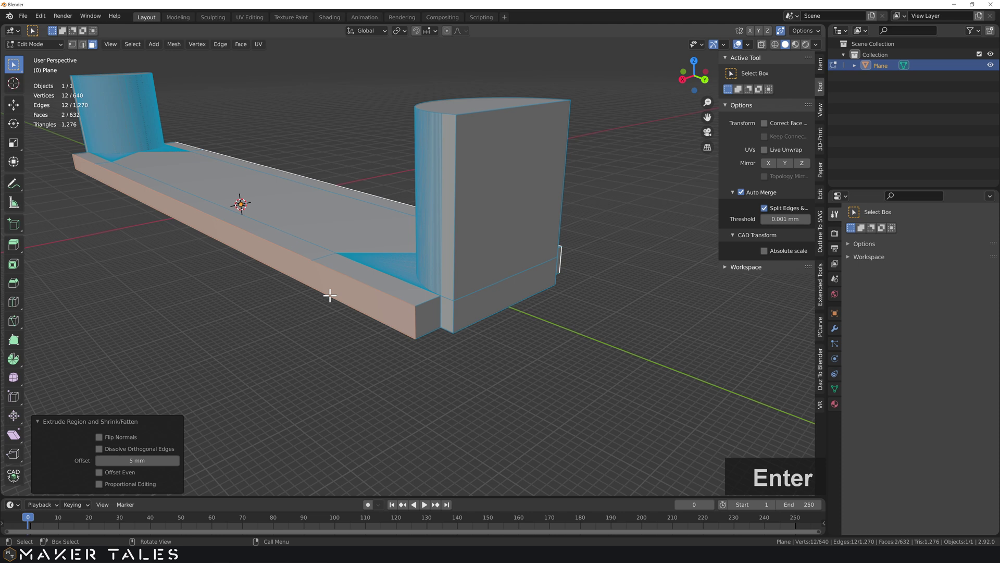
Merge all vertices of the bracket by distance.
key("a")
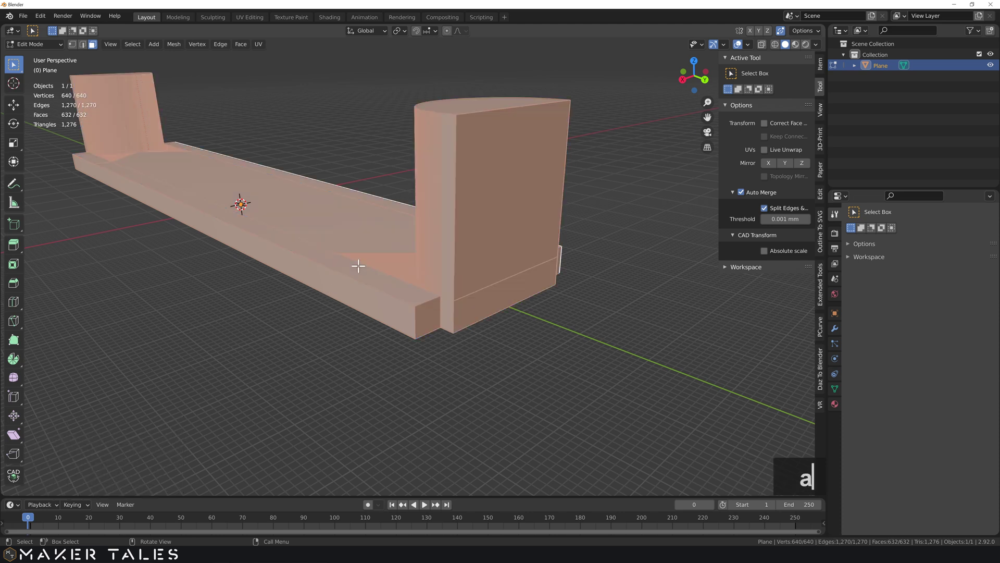
key("m")
left_click(355, 304)
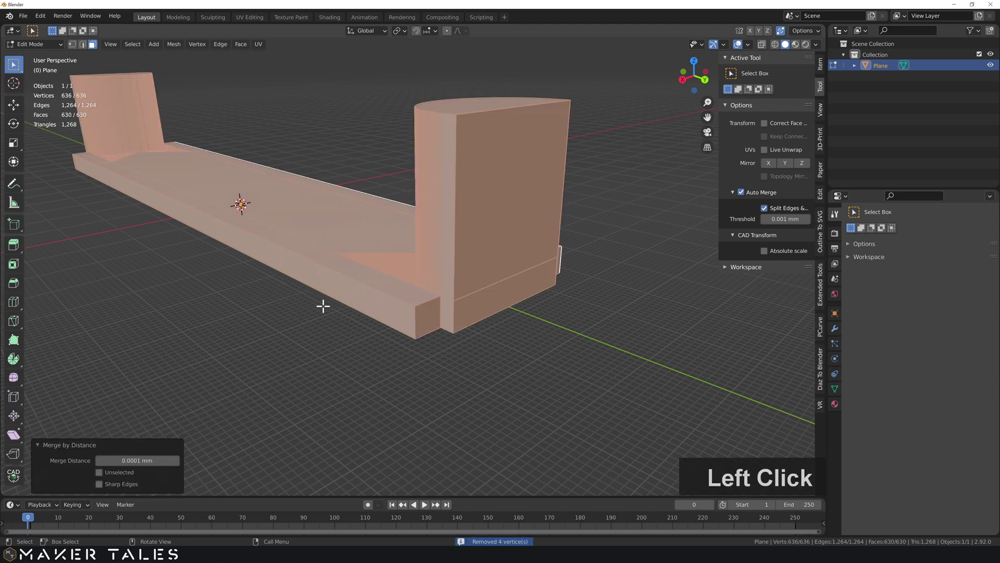
Apply Limited Dissolve to the whole mesh with a max angle of 0.1° and inspect the shading in Object Mode.
middle_click_drag(301, 257, 359, 280, "shift")
key("x")
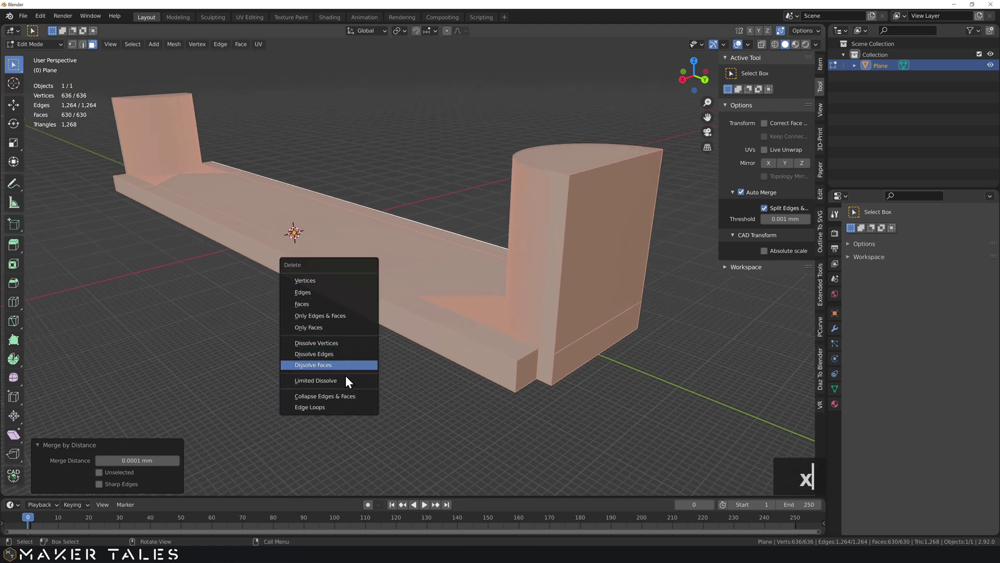
left_click(346, 380)
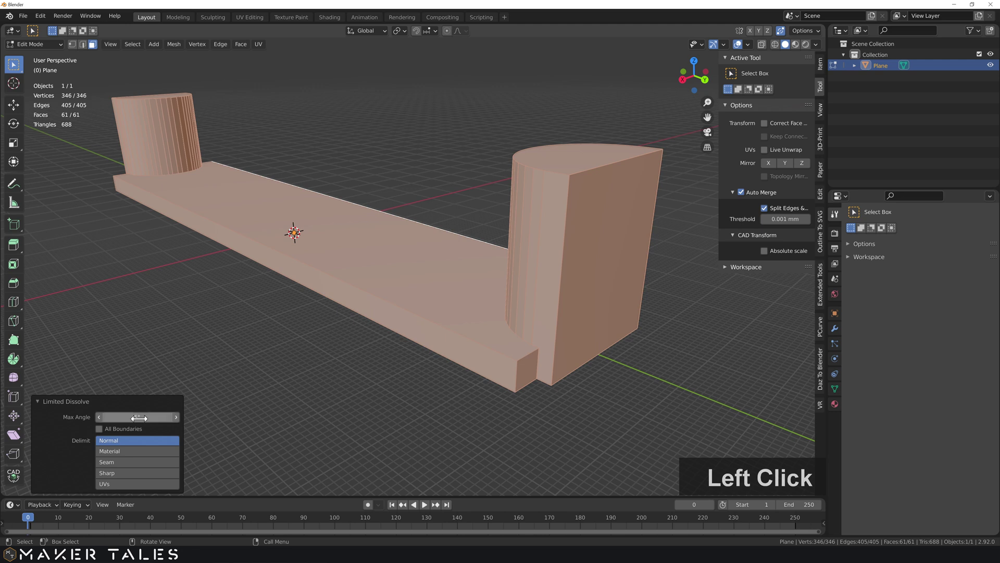
left_click(139, 413)
type("0.1")
key("Return")
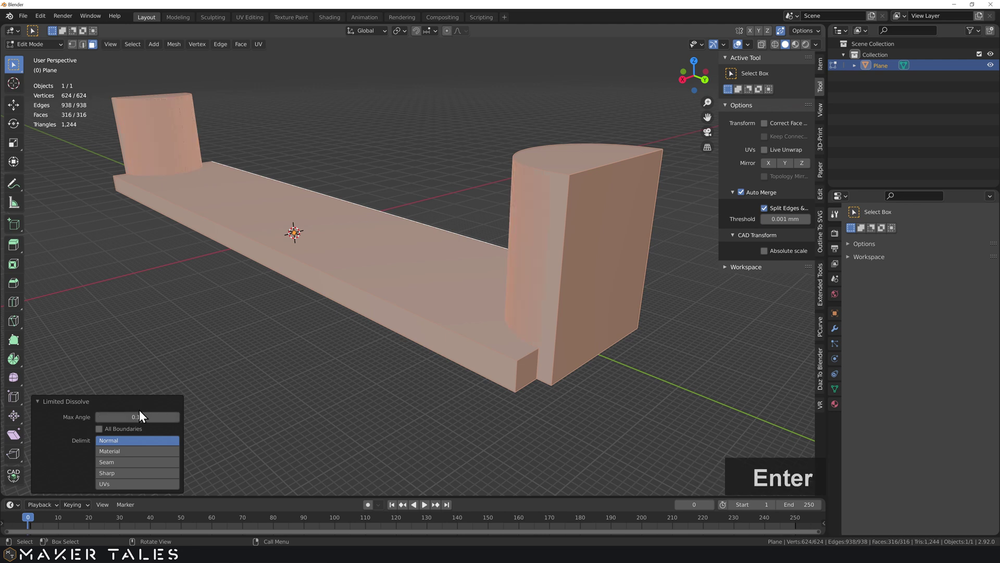
key("Tab")
middle_click_drag(542, 329, 557, 323)
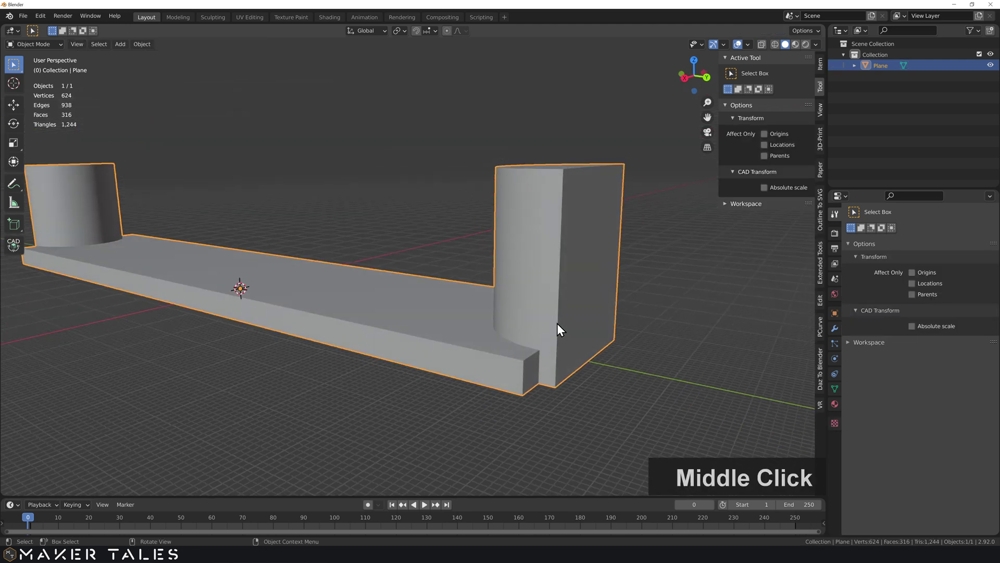
Bevel the posts' four outer vertical edges by about 79.4 mm, with 75 segments and Clamp Overlap enabled.
key("Tab")
left_click(557, 309)
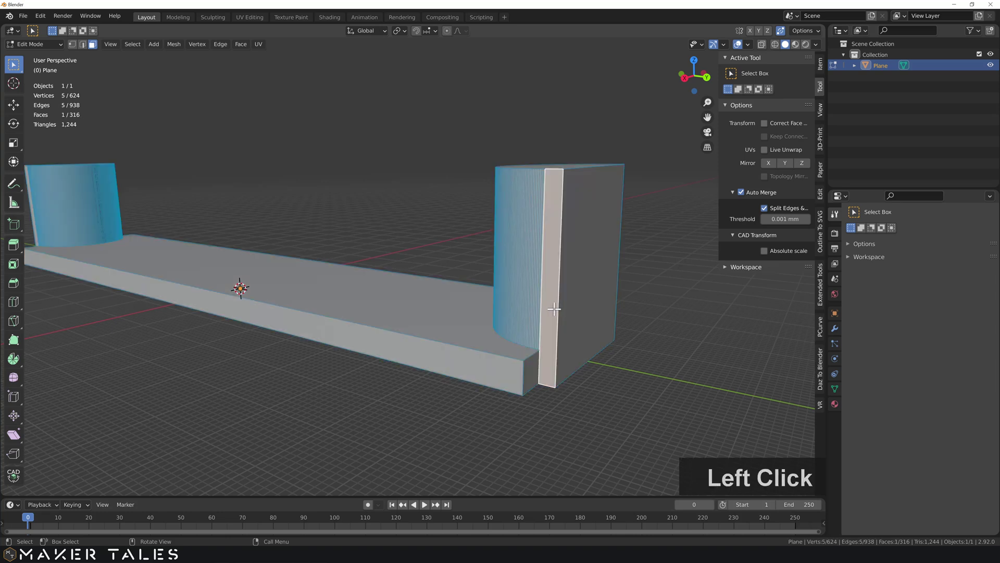
key("2")
left_click(556, 308)
left_click(617, 286, "shift")
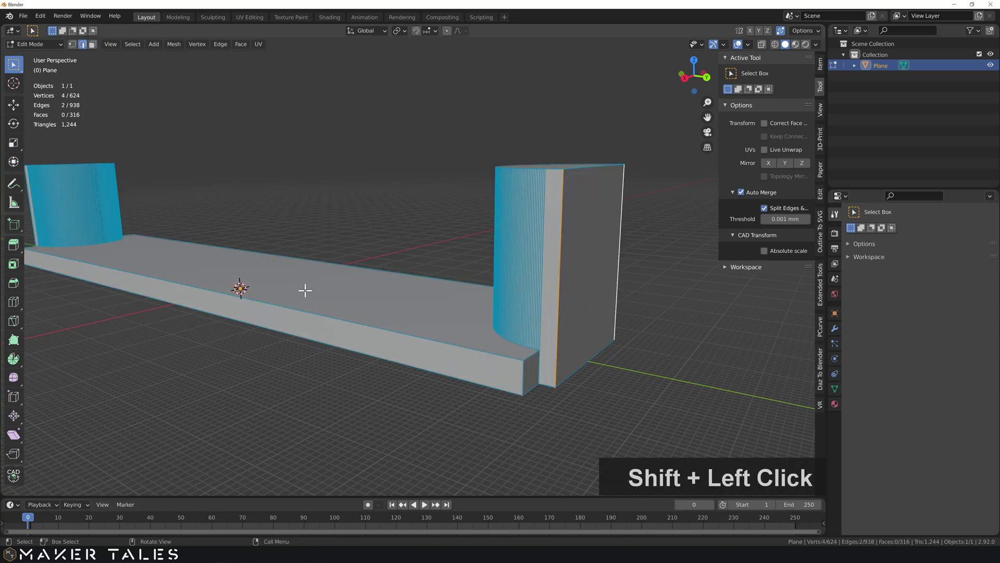
middle_click_drag(305, 290, 463, 263, "shift")
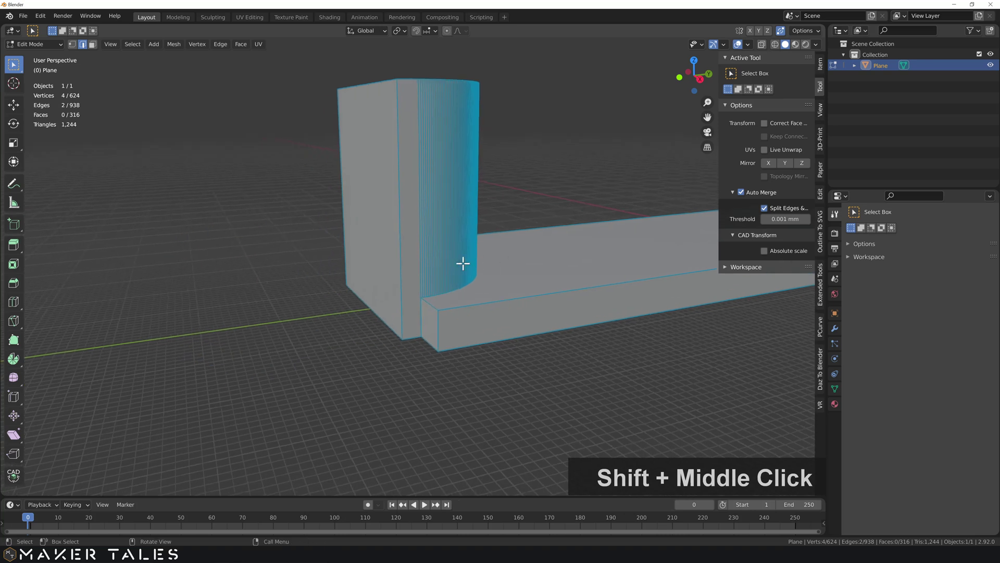
left_click(401, 257, "shift")
left_click(344, 239, "shift")
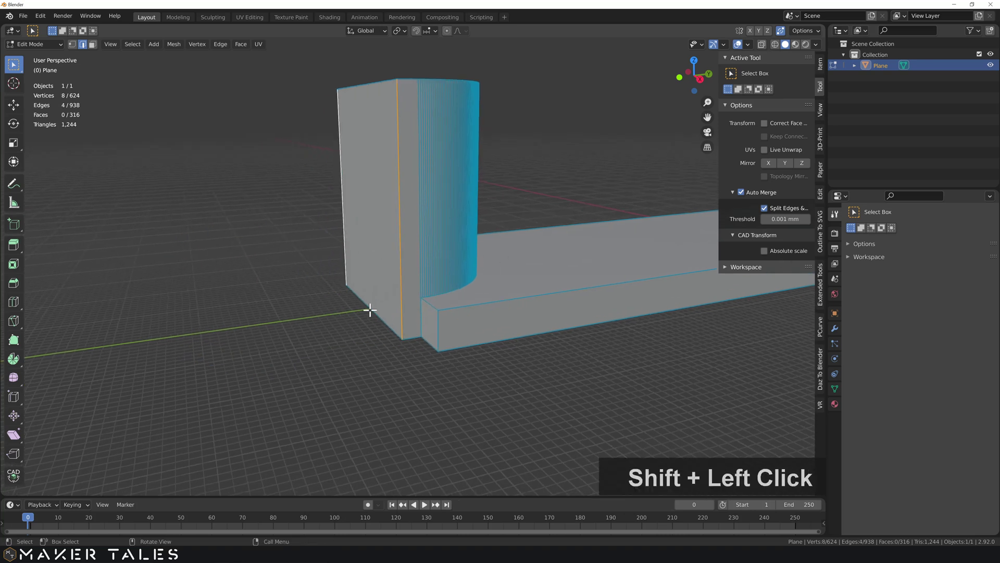
key("ctrl+e")
key("ctrl+b")
left_click(227, 327)
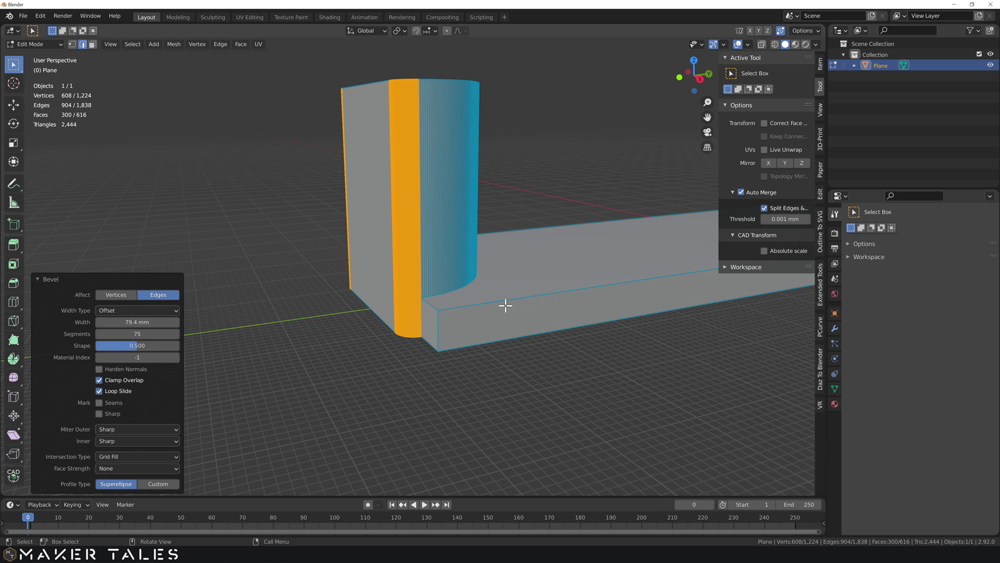
Bevel the base's two long upper outer edges with a width of 2.5 mm and 1 segment.
middle_click_drag(507, 302, 529, 299)
left_click(520, 277)
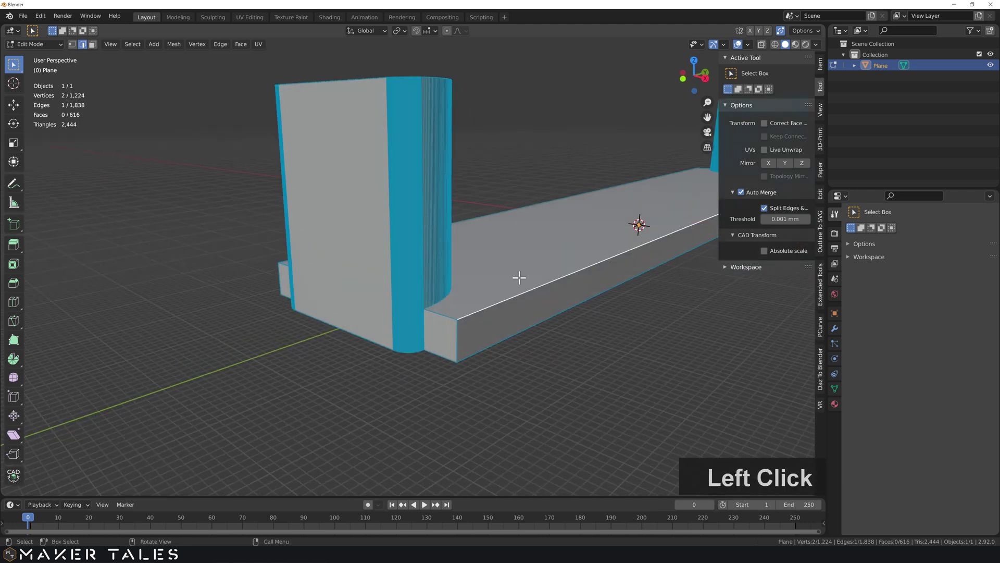
left_click(495, 212, "shift")
middle_click_drag(496, 212, 370, 246, "shift")
key("ctrl+b")
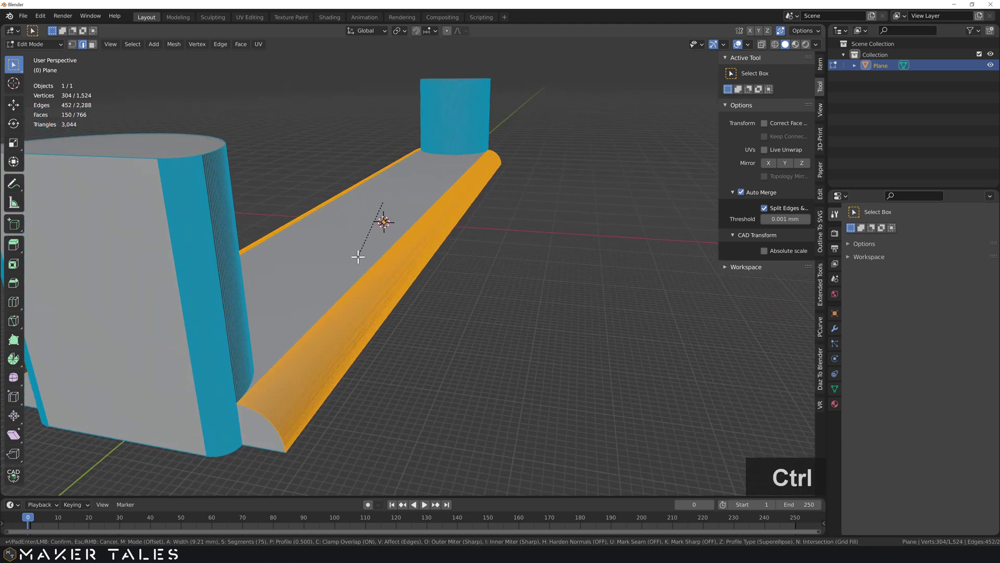
left_click(365, 251)
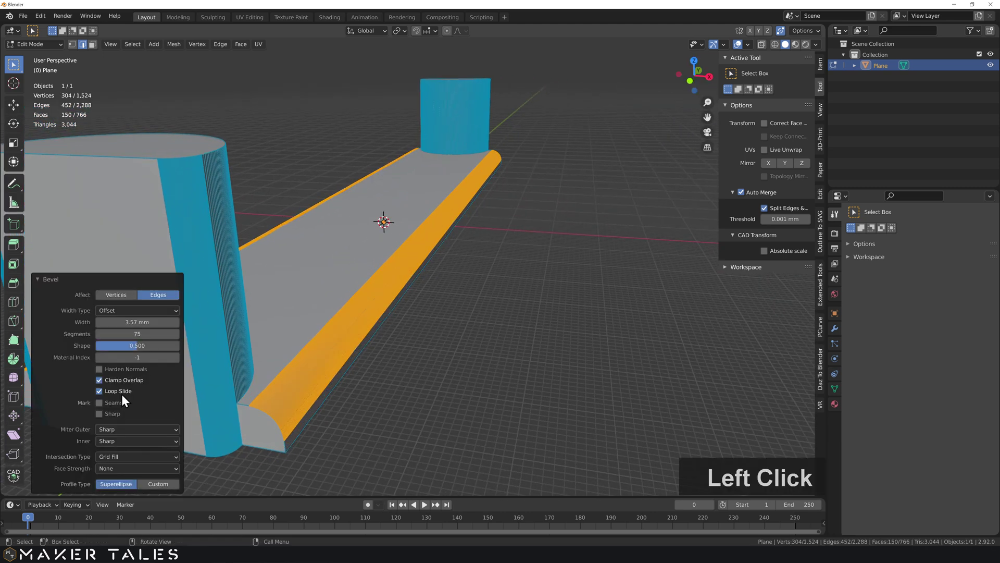
left_click(134, 333)
type("1")
key("Return")
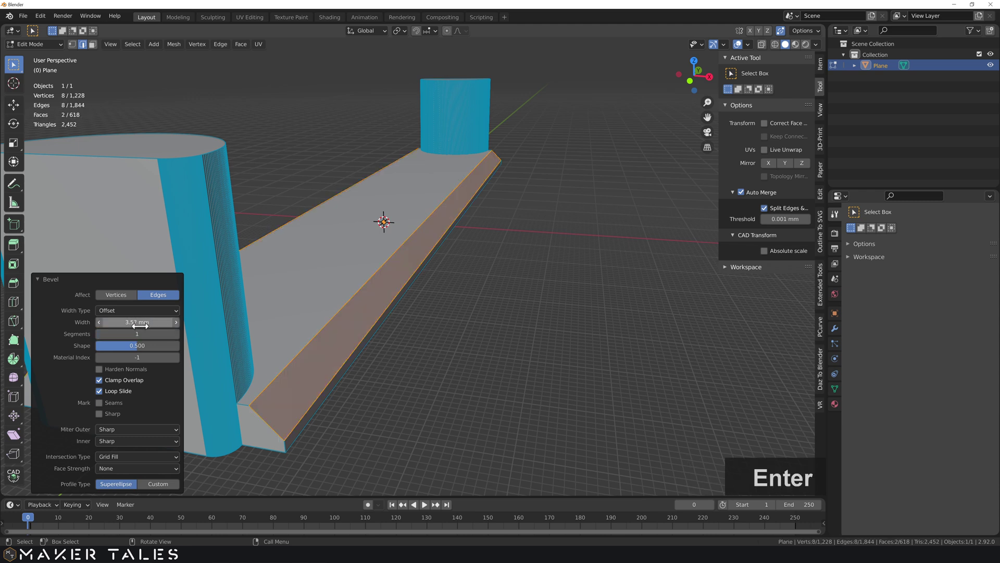
left_click(139, 323)
type("2.5")
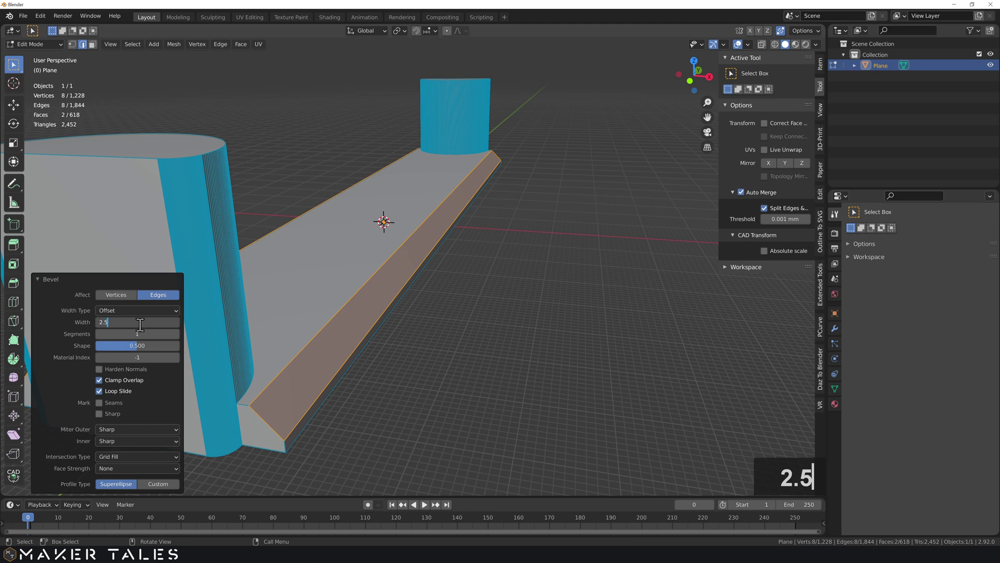
key("Return")
Slide the upper edge of one long chamfer fully inward to the posts' curved feet, with a factor of 1.000.
left_click(413, 392)
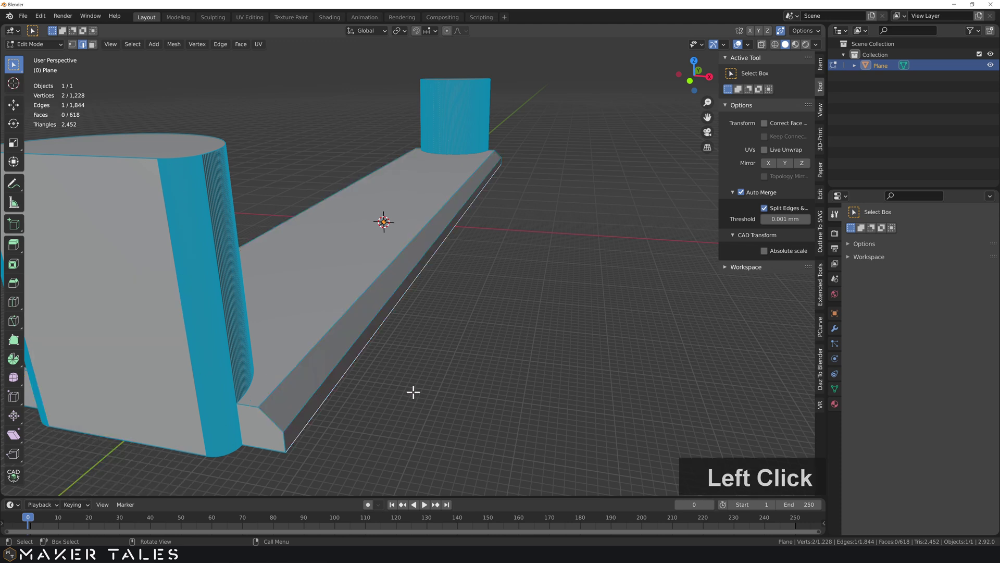
left_click(298, 364)
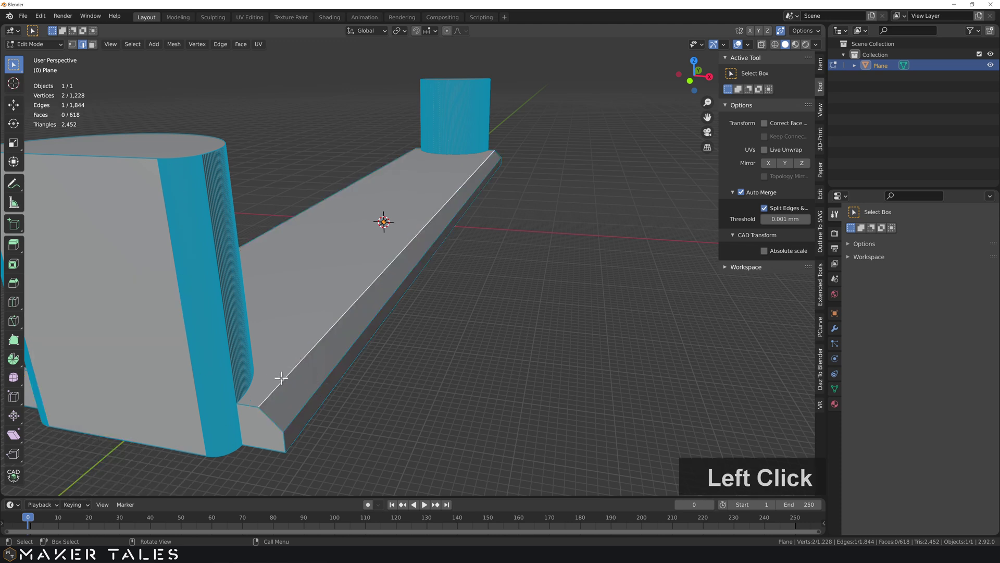
key("g")
key("g")
left_click(186, 373)
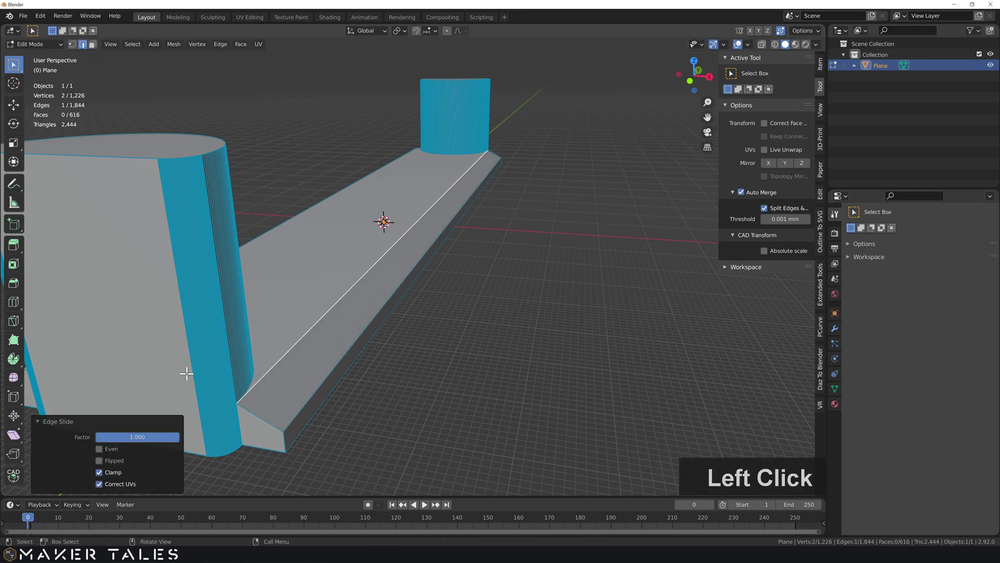
middle_click_drag(211, 338, 342, 335, "shift")
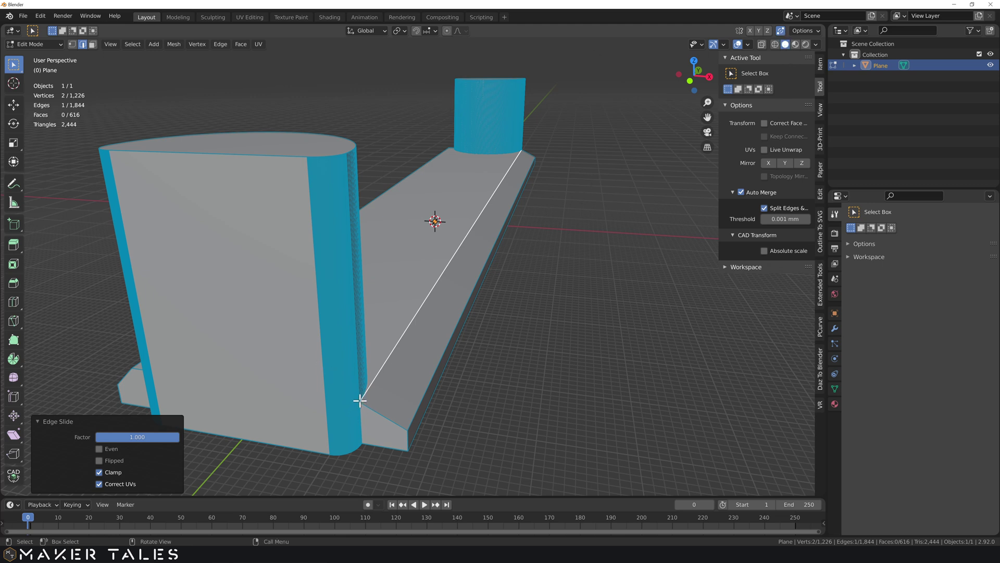
Slide the upper edge of the opposite long chamfer fully inward to meet the posts' curved feet.
middle_click_drag(230, 390, 462, 337)
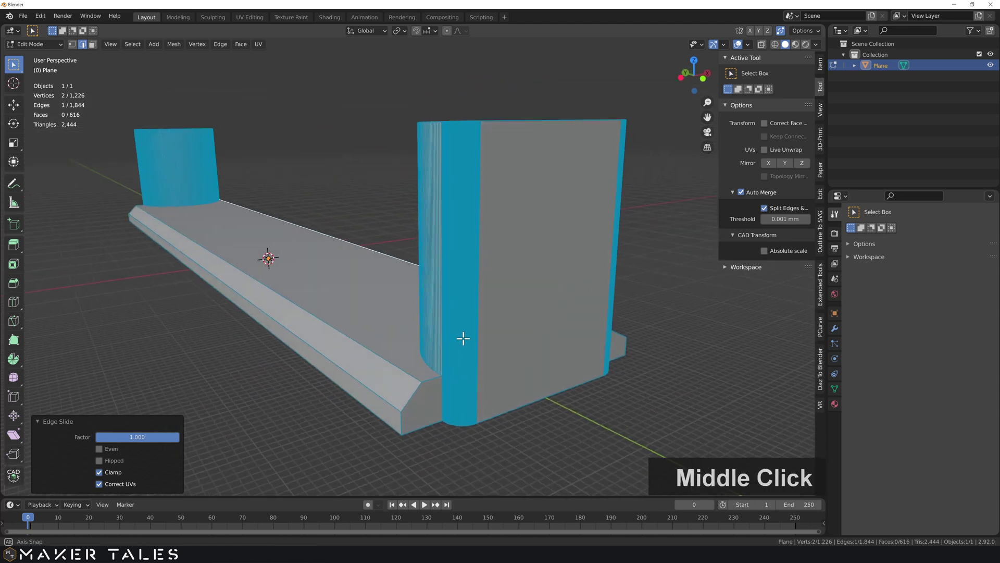
left_click(369, 348)
key("g")
key("g")
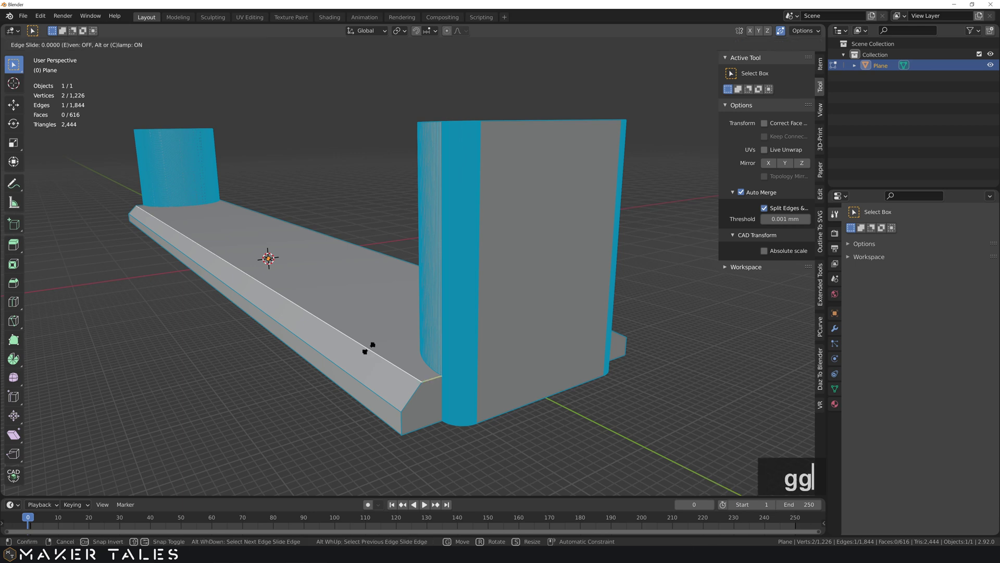
left_click(472, 326)
Merge all mesh vertices by distance to clean up the slid edges, and return to Object Mode.
middle_click_drag(395, 361, 439, 359)
key("a")
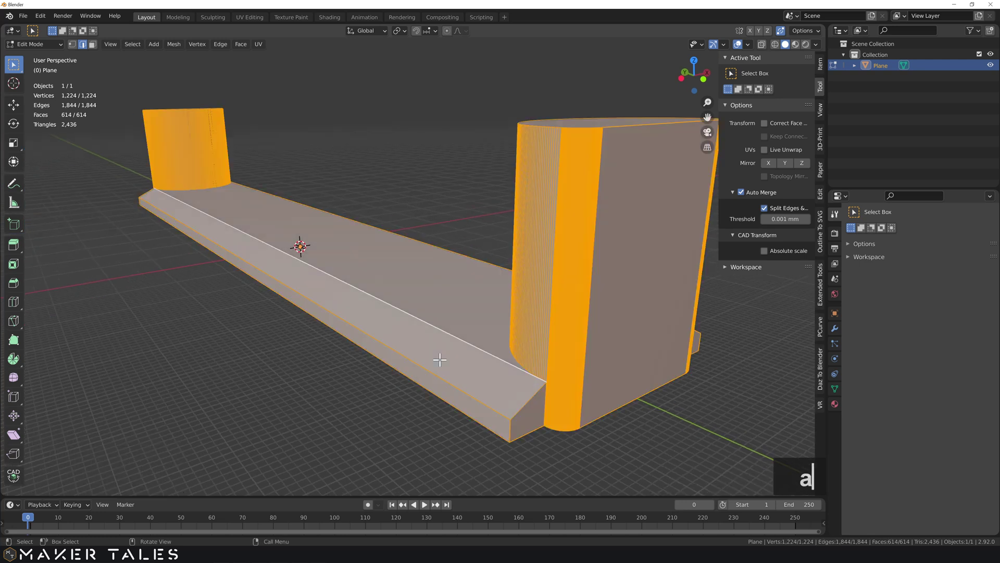
key("m")
left_click(439, 360)
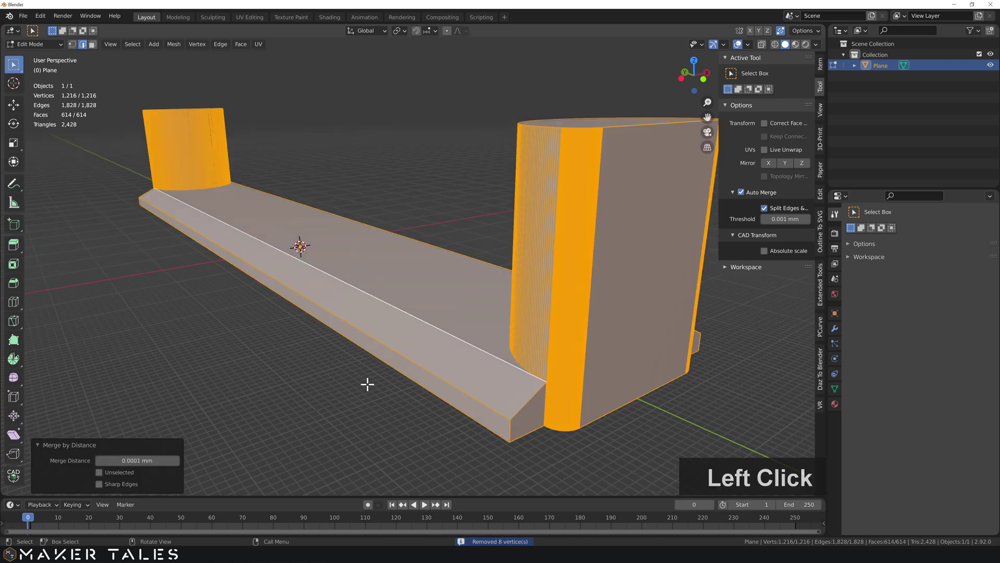
key("Tab")
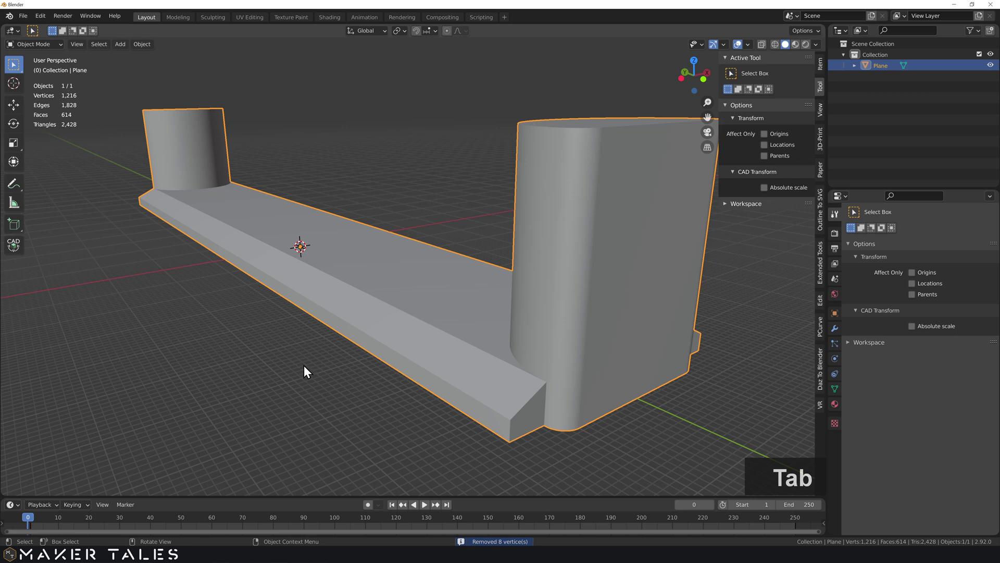
Add a mesh cylinder with a depth of 21.3 mm at the 3D cursor in the middle of the base.
scroll(304, 367, "down", 2)
middle_click_drag(301, 359, 580, 367)
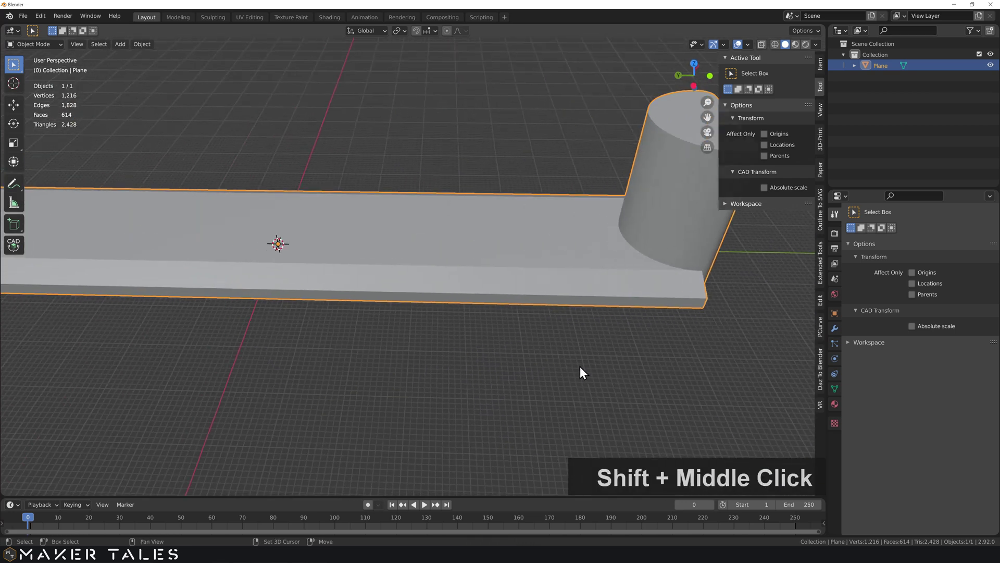
middle_click_drag(319, 266, 453, 296, "shift")
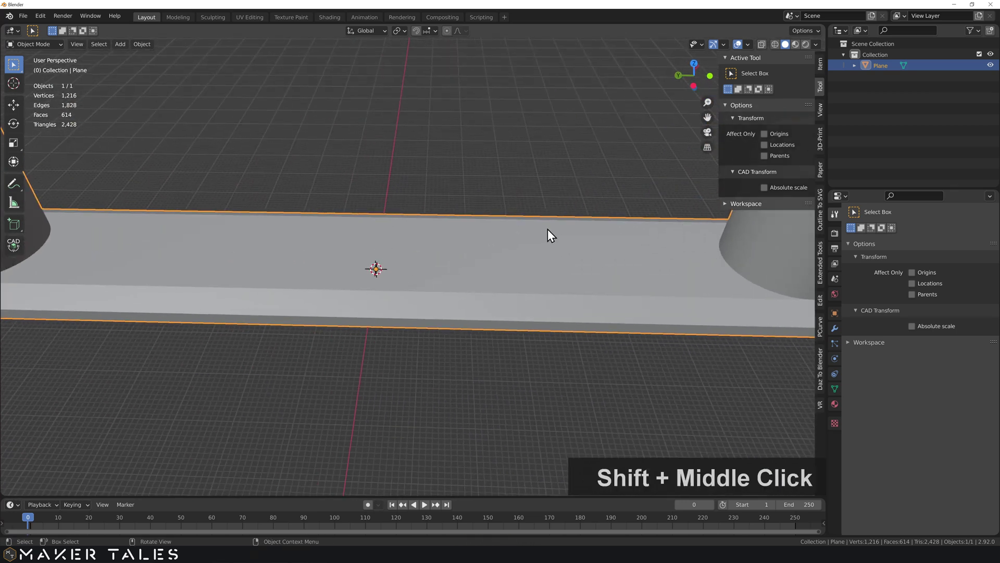
middle_click_drag(346, 252, 377, 279, "shift")
key("shift+a")
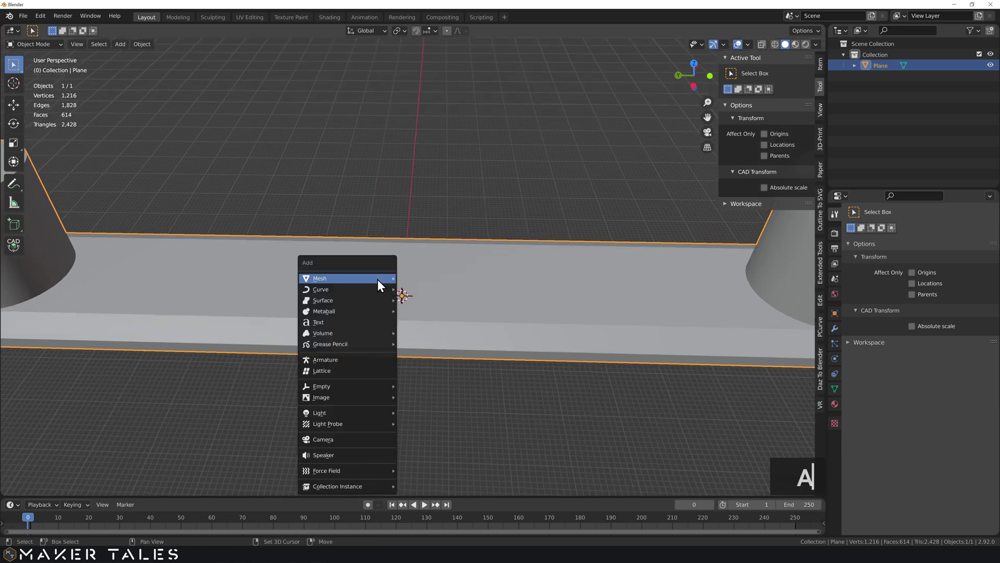
mouse_move(377, 279)
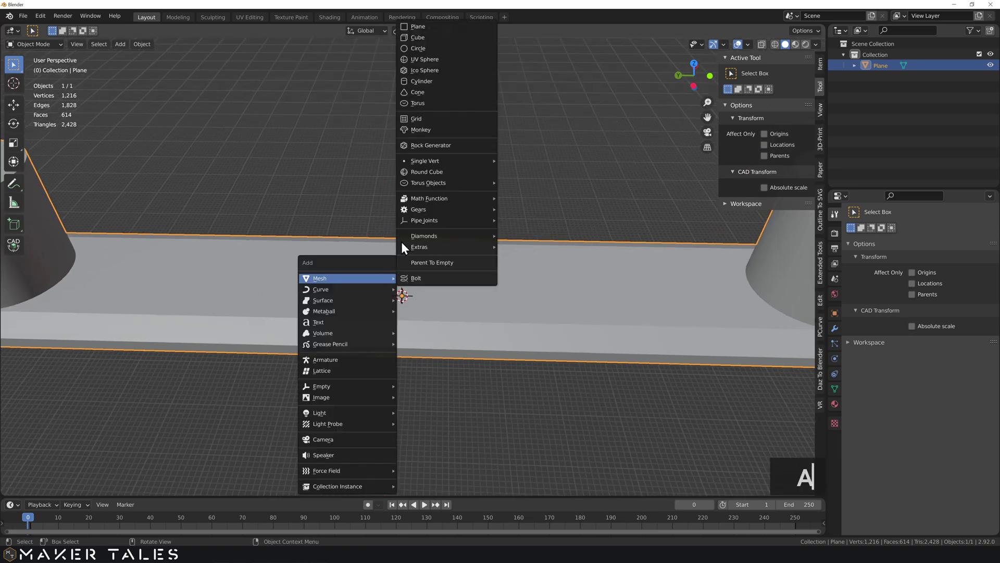
left_click(427, 80)
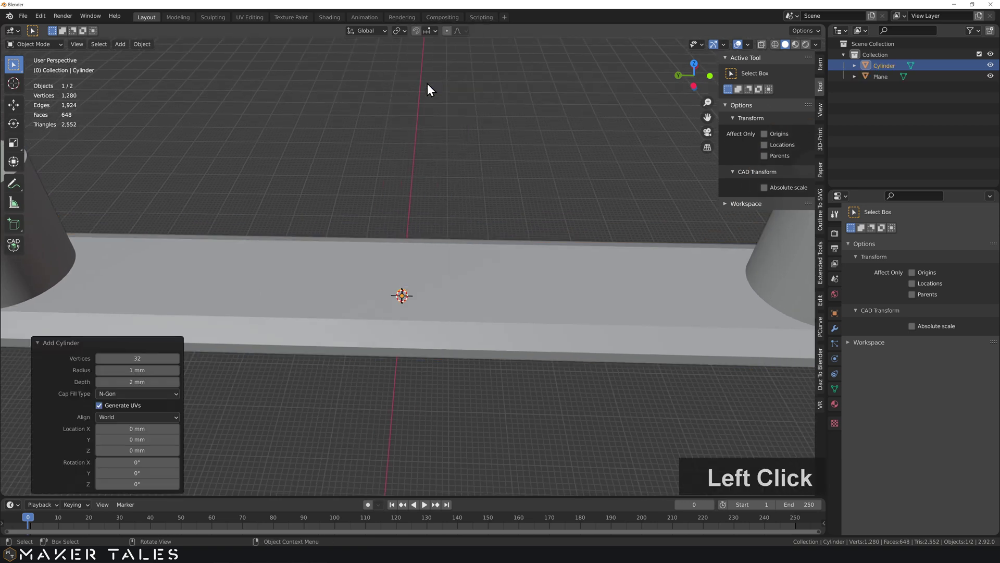
left_click_drag(138, 382, 454, 366)
left_click(138, 383)
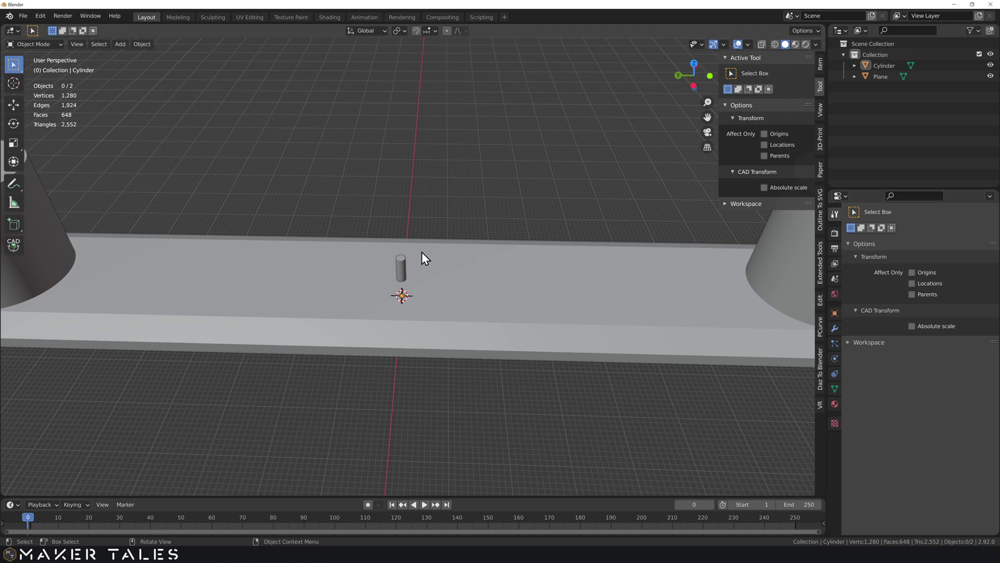
Set the new cylinder's radius to 2 mm and its vertex count to 128.
key("F9")
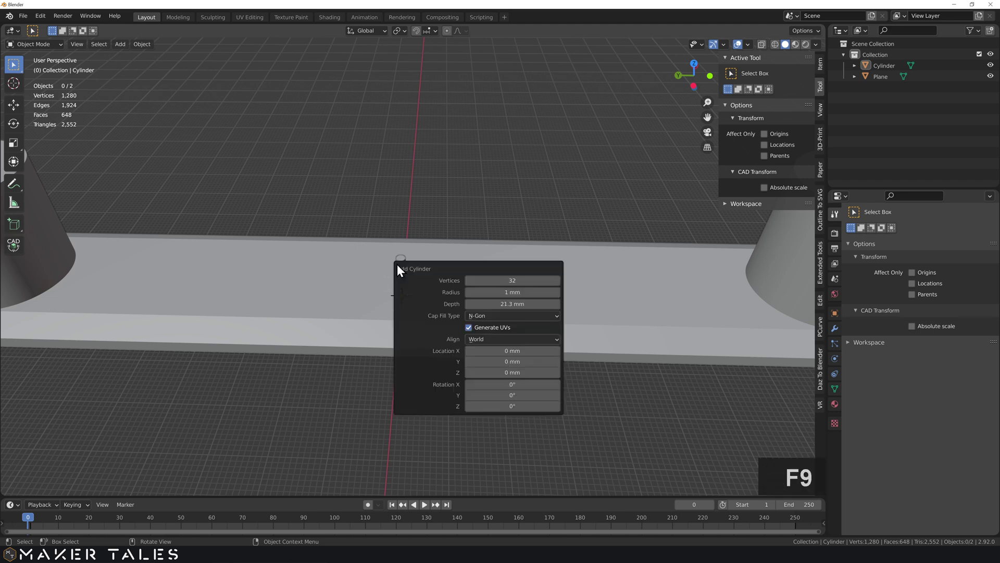
left_click(503, 292)
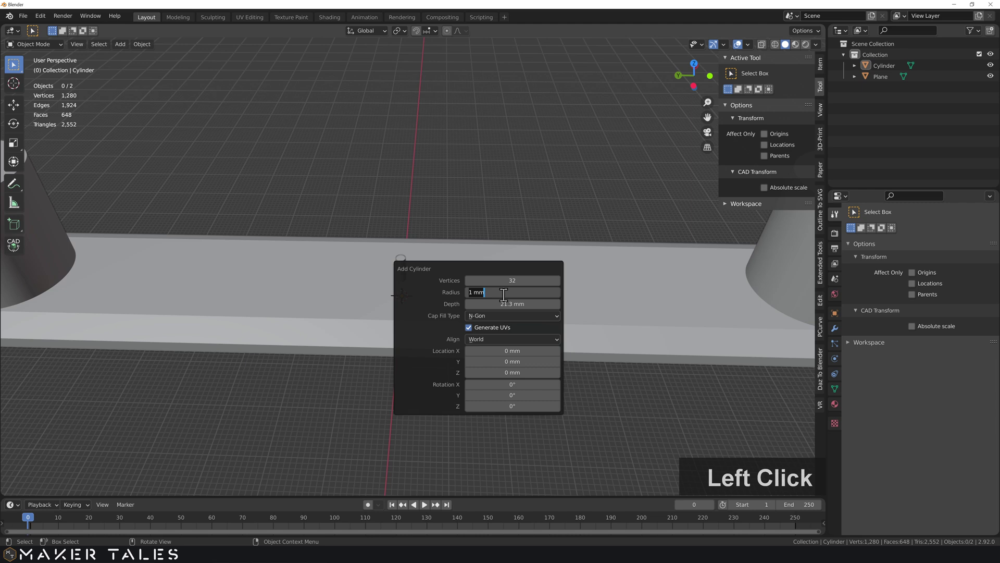
type("2")
left_click(535, 285)
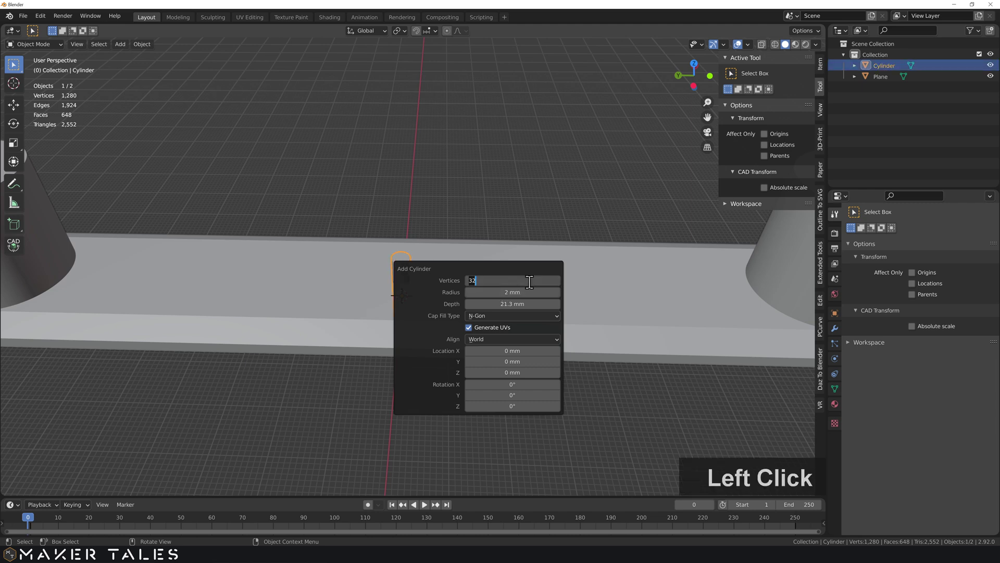
double_click(527, 282)
type("128")
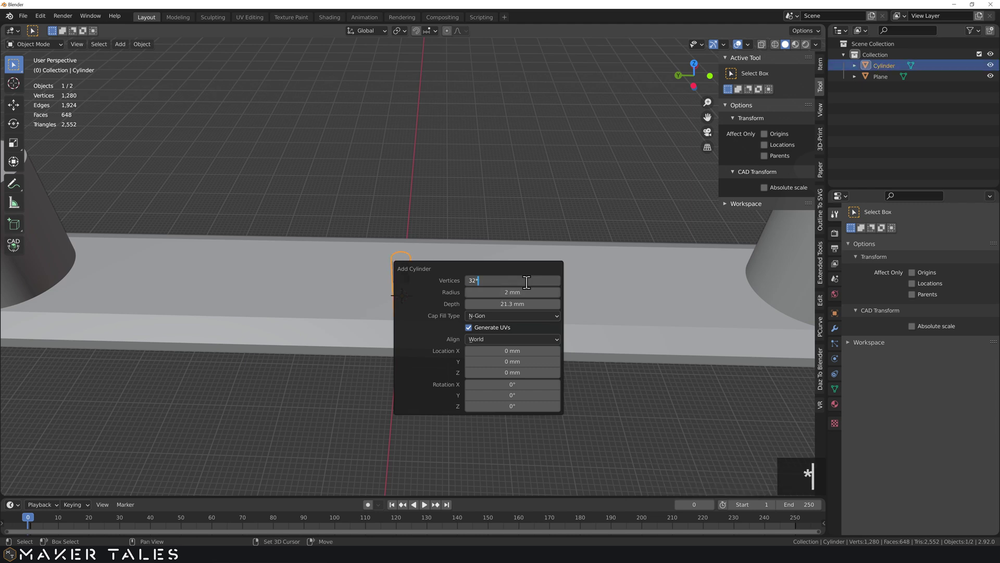
key("Return")
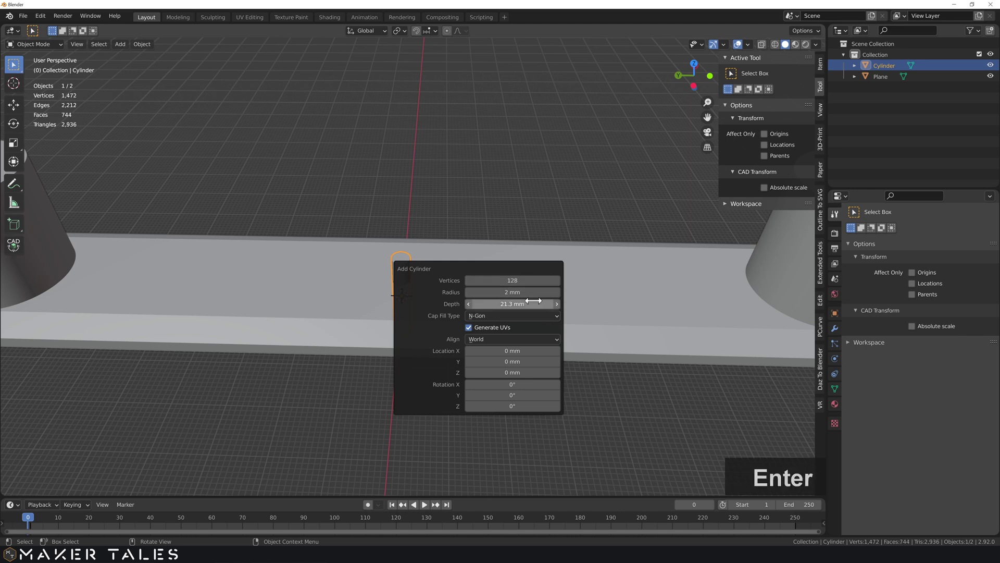
left_click(614, 386)
Cut a centre hole through the bracket's base by subtracting the 2 mm radius cylinder with a Boolean difference.
left_click(396, 272)
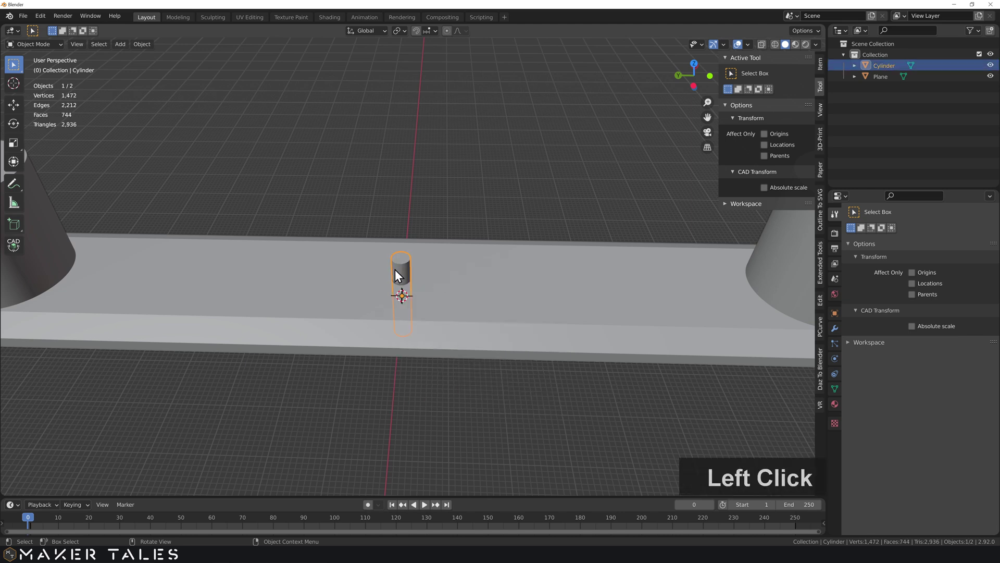
middle_click_drag(418, 339, 442, 302)
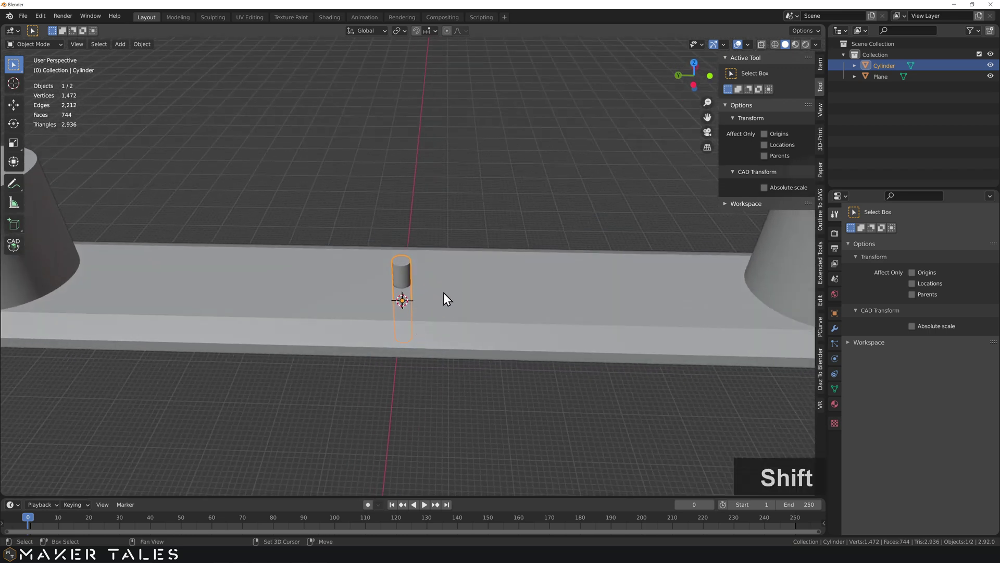
left_click(442, 293, "shift")
key("ctrl+shift+minus")
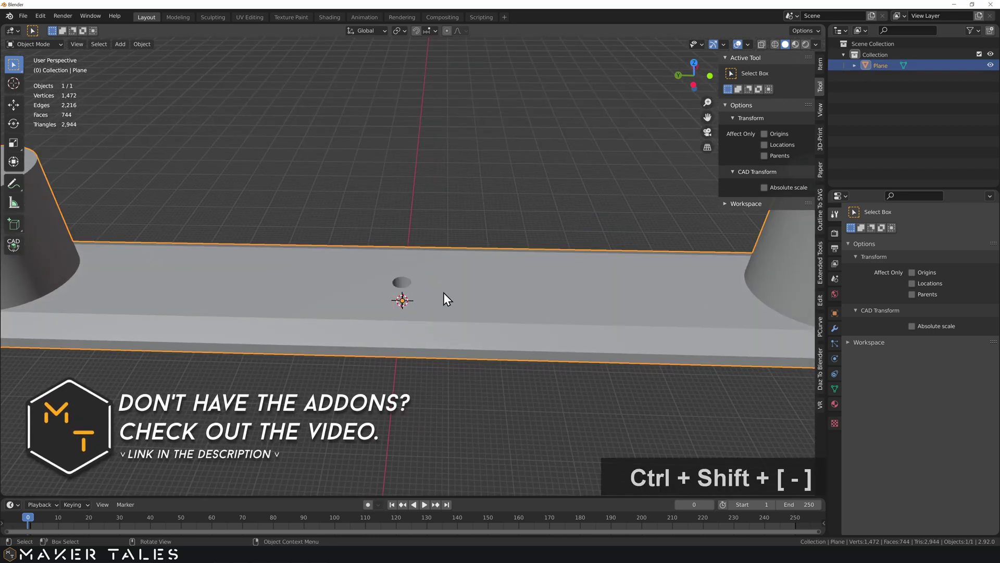
left_click(409, 370)
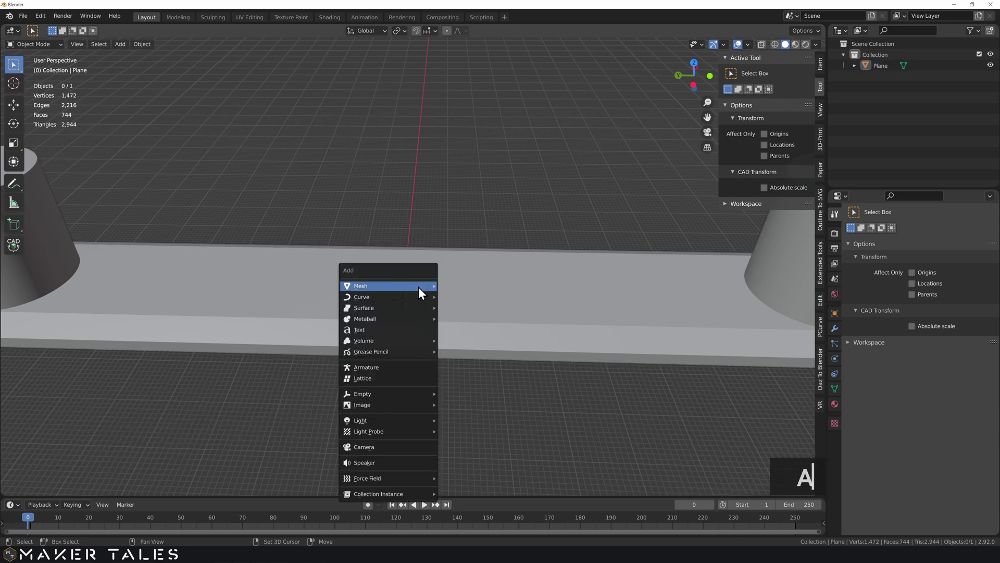
Add another cylinder at the base's centre with a radius of 10 mm and 256 vertices.
key("shift+a")
mouse_move(418, 286)
left_click(470, 89)
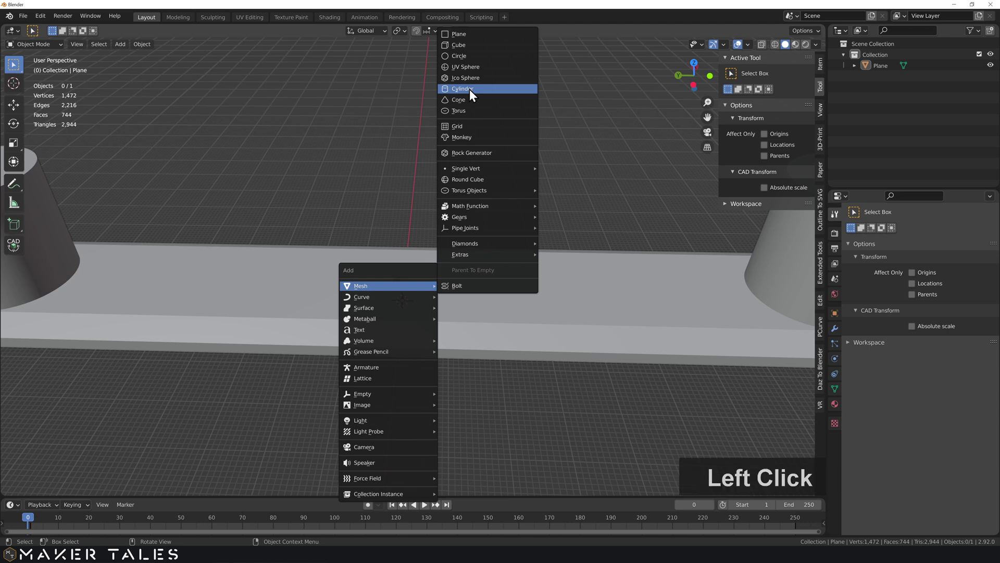
left_click(146, 370)
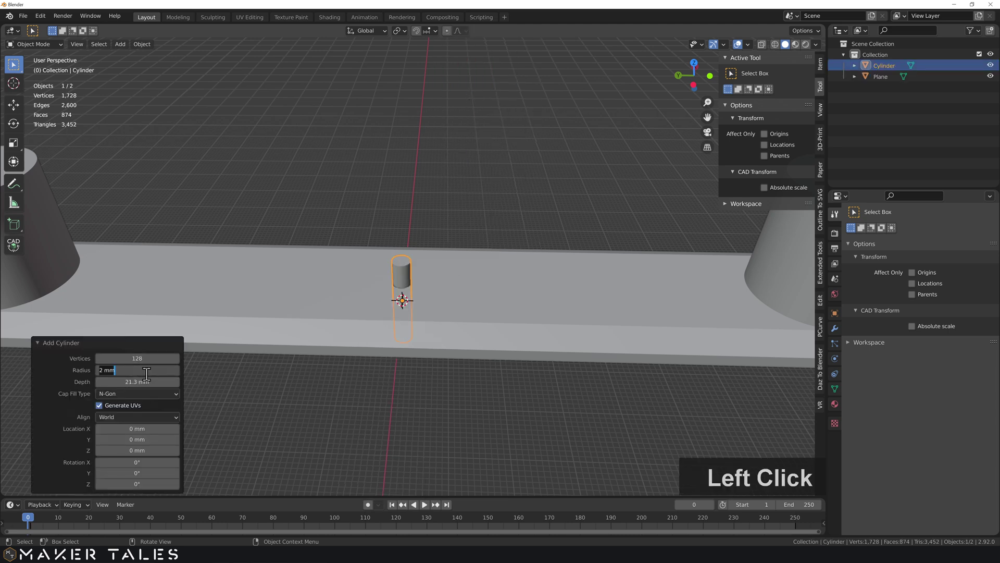
type("10")
key("Return")
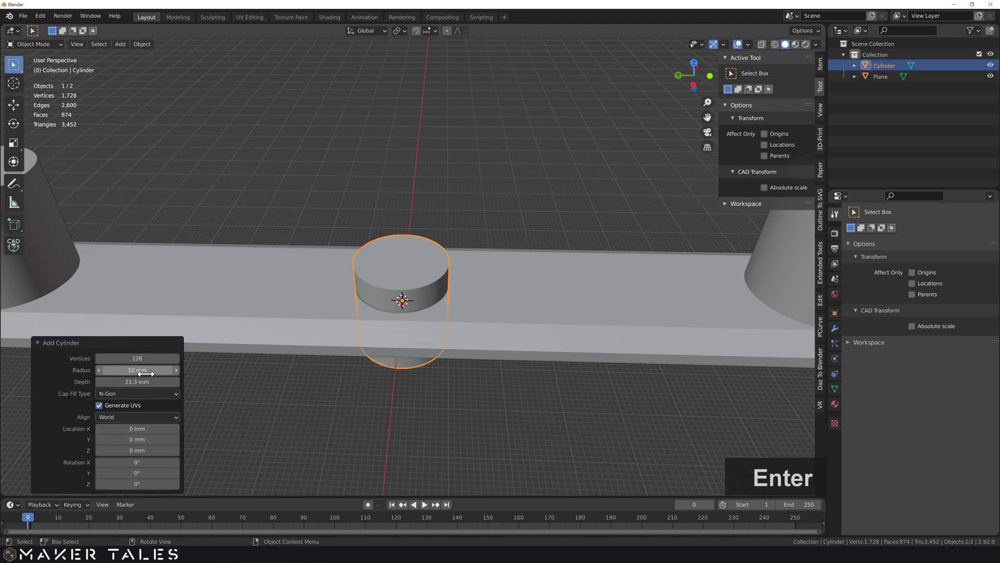
double_click(145, 358)
type("*2")
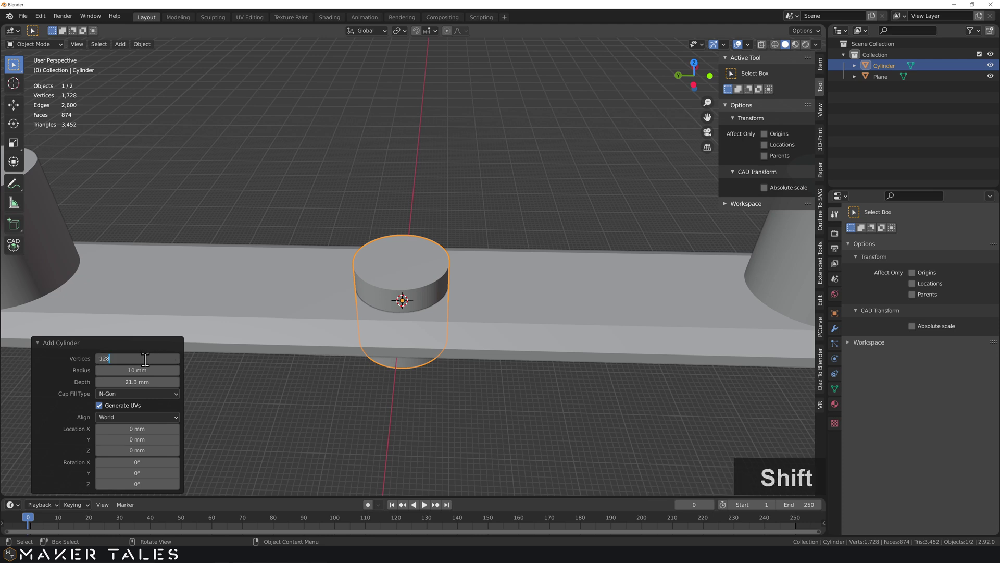
key("Return")
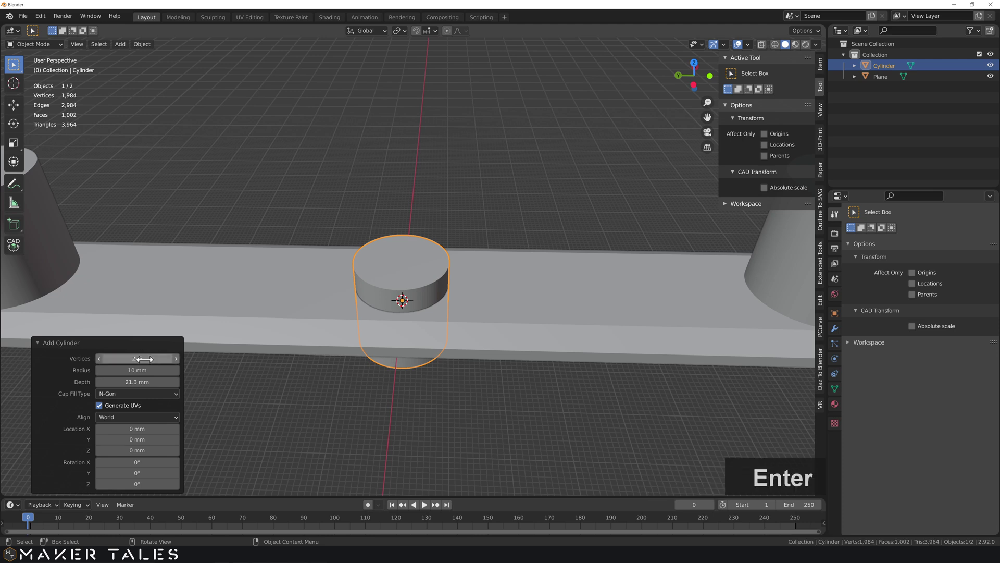
left_click(471, 419)
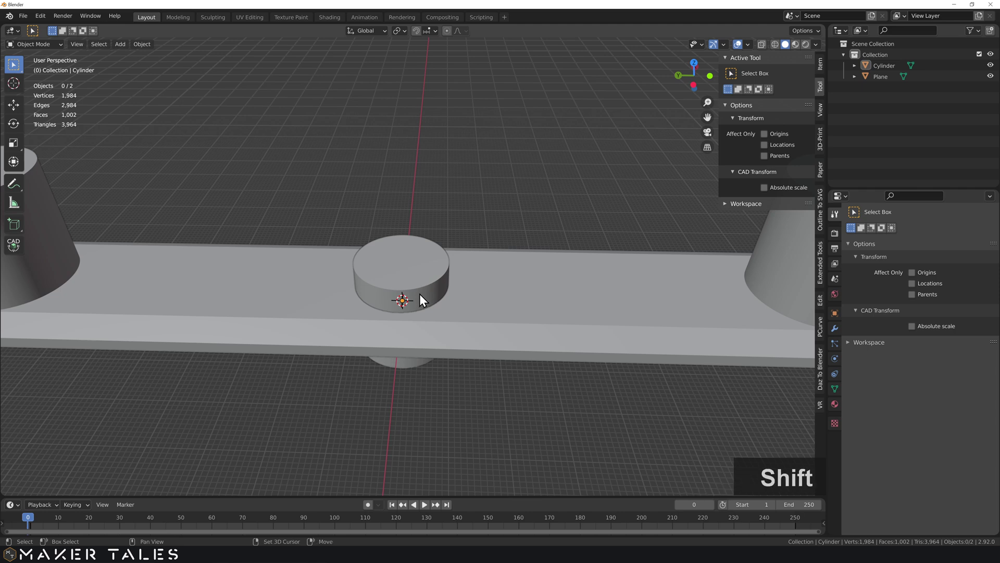
Duplicate the 10 mm radius cylinder in place and move the copy 40 mm along the Y axis.
middle_click_drag(419, 293, 431, 259, "shift")
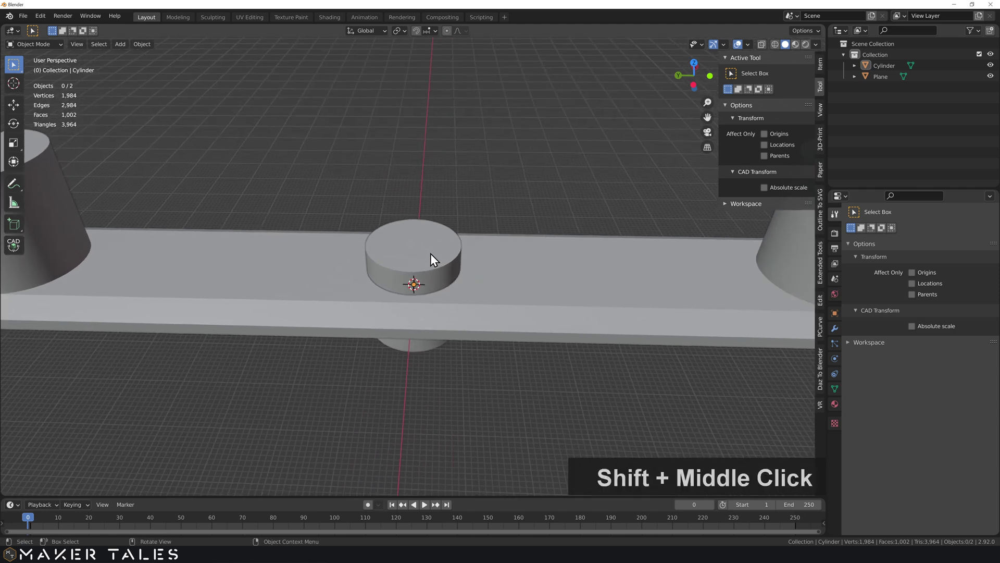
left_click(432, 261)
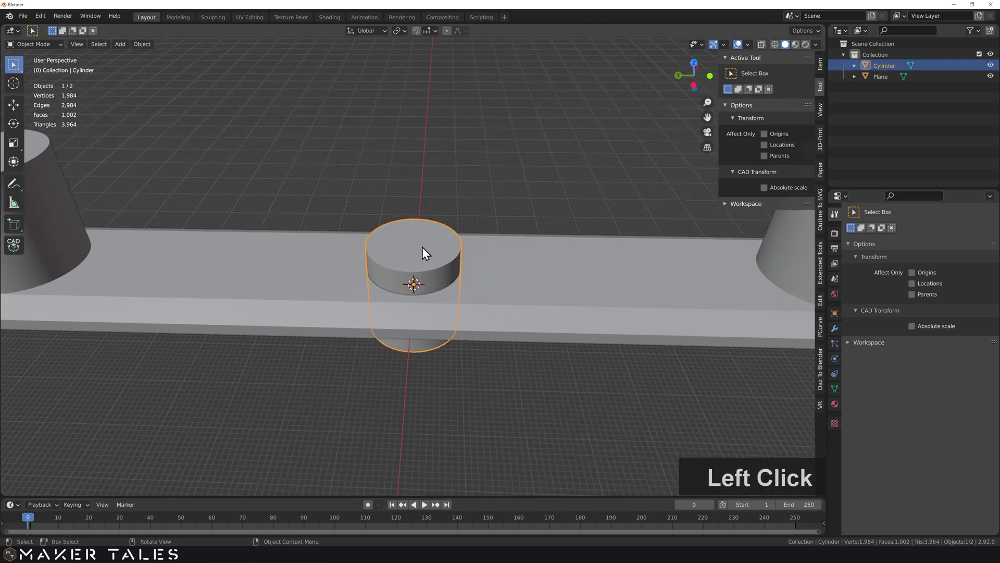
mouse_move(427, 276)
middle_mouse_down()
mouse_move(434, 296)
mouse_move(431, 265)
middle_mouse_up()
scroll(422, 250, "down", 2, "shift")
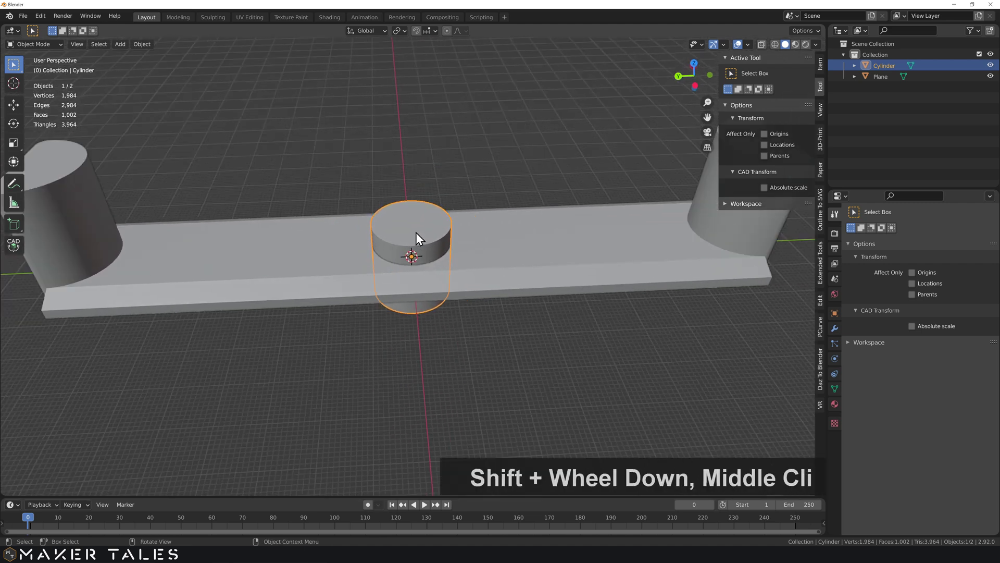
key("shift+d")
right_click(449, 209)
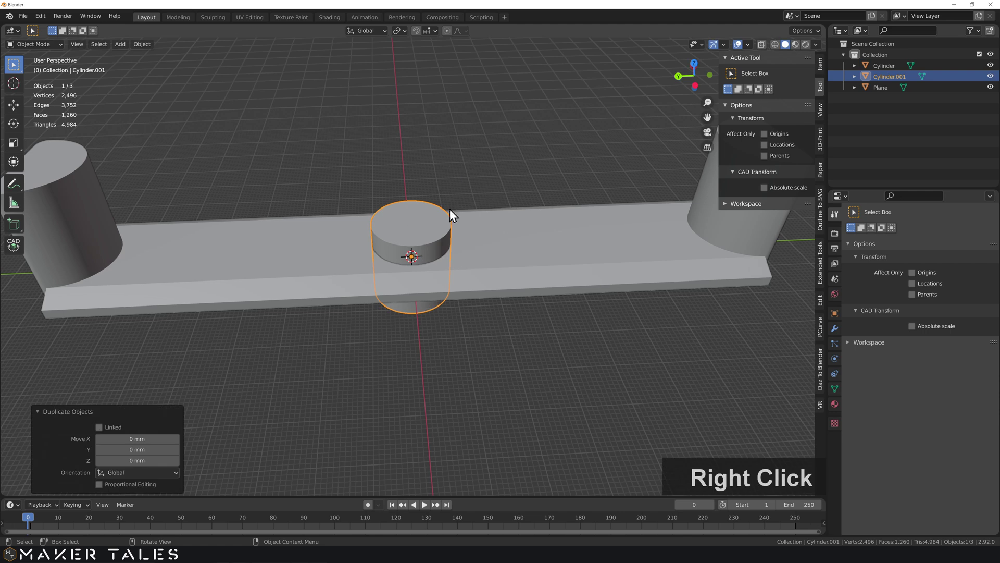
type("gy")
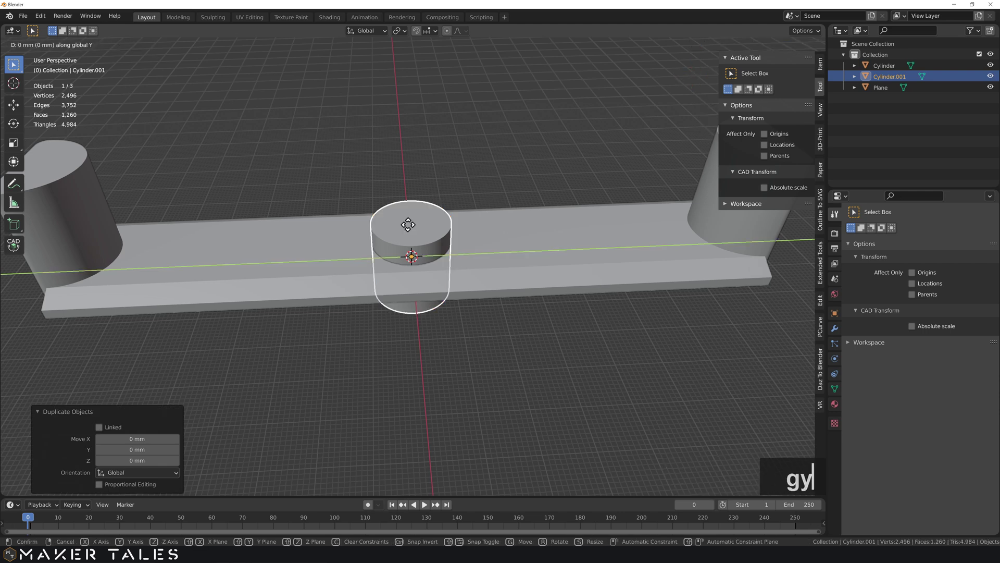
type("40")
key("Return")
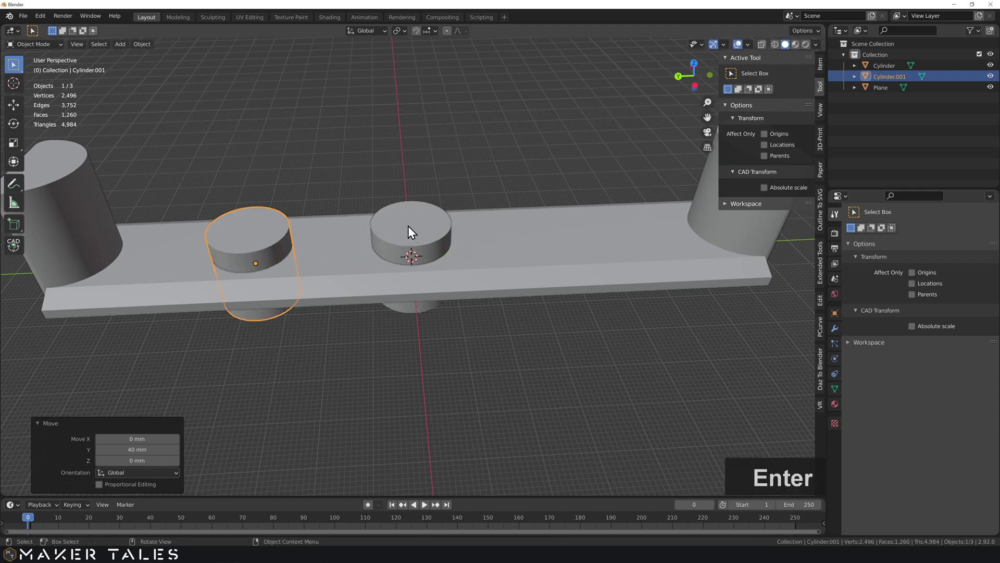
Move the original 10 mm radius cylinder -40 mm along the Y axis.
left_click(409, 228)
type("gy")
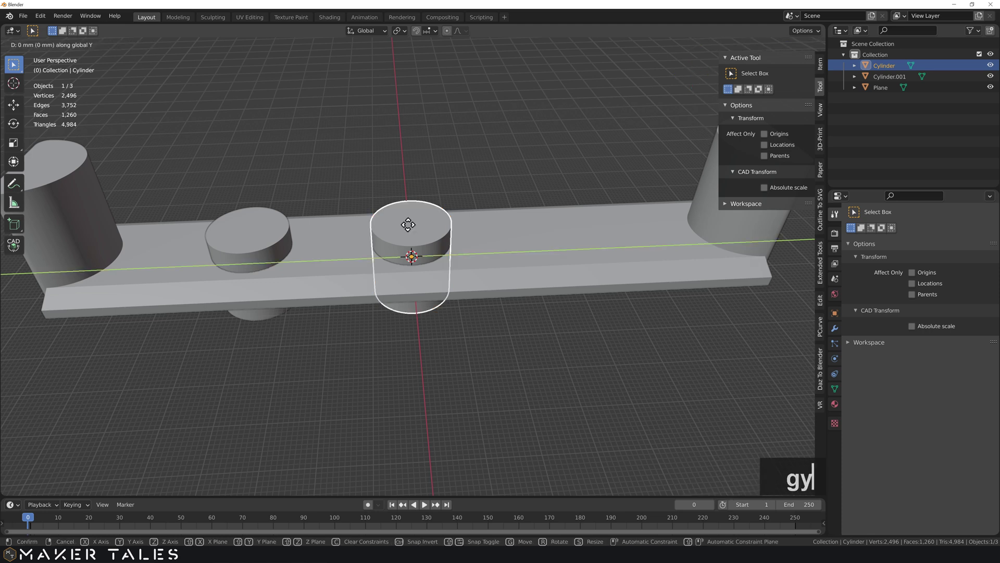
type("-40")
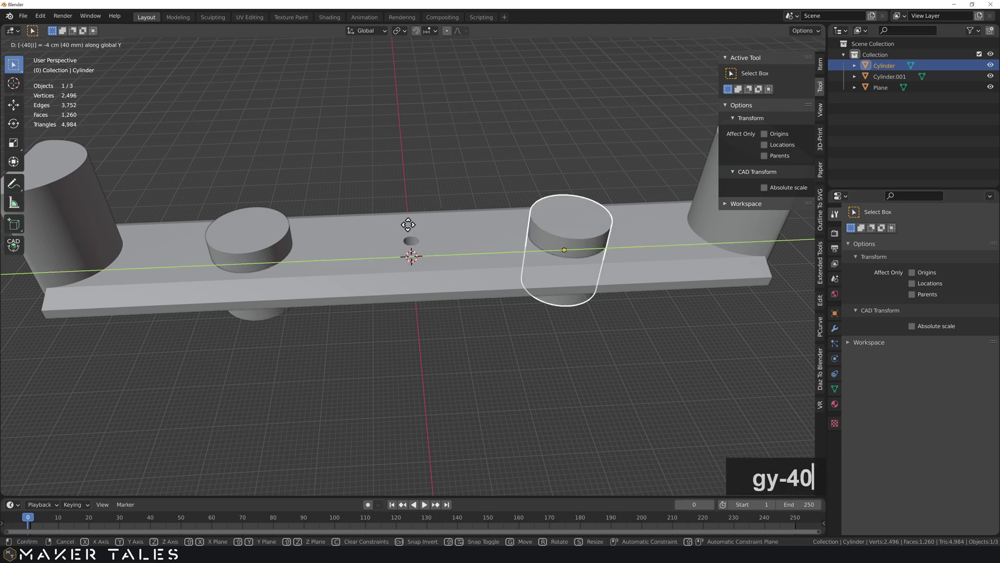
key("Return")
Set the origin of both 10 mm radius cylinders to the 3D cursor.
left_click(258, 237)
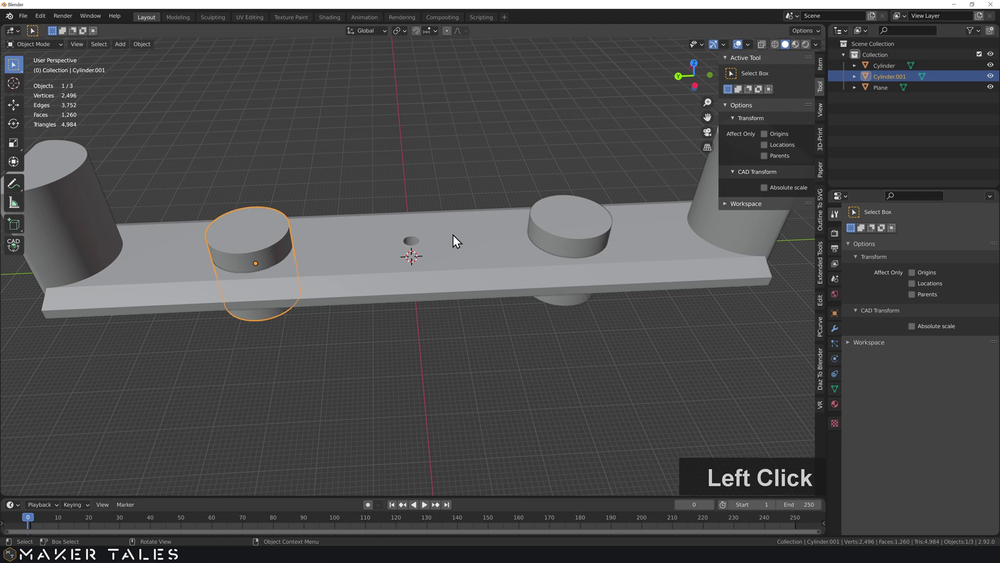
left_click(573, 230, "shift")
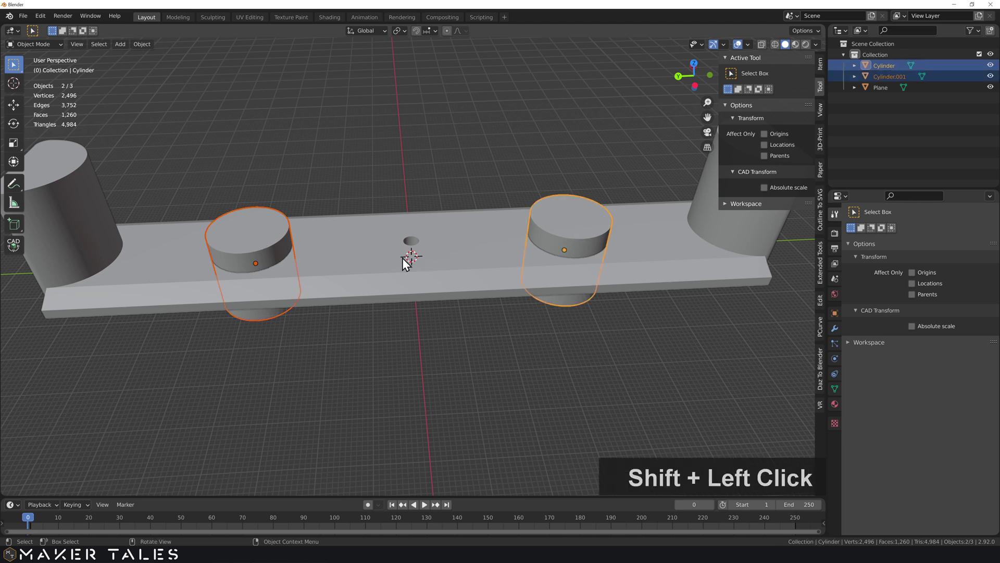
right_click(516, 222)
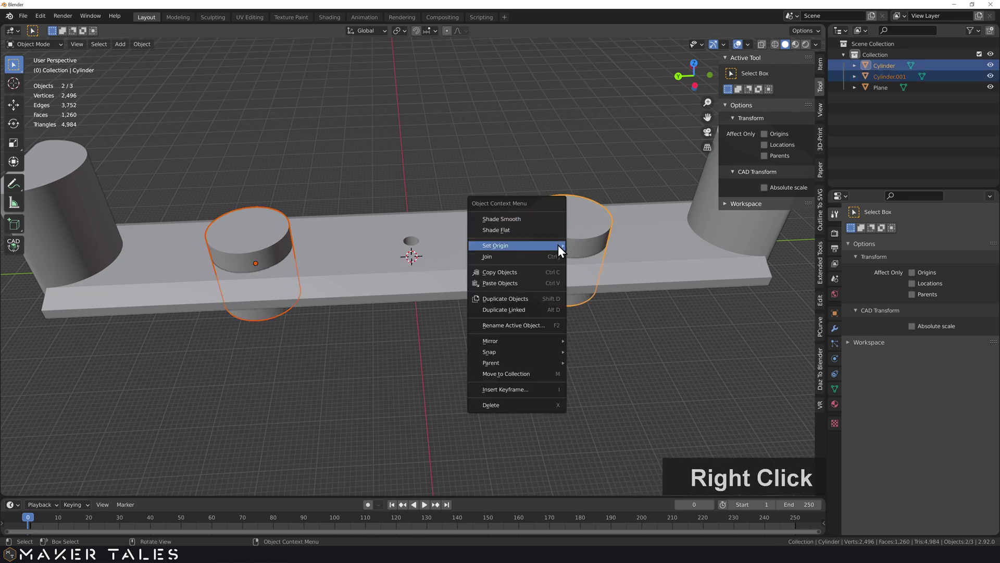
mouse_move(557, 245)
left_click(601, 269)
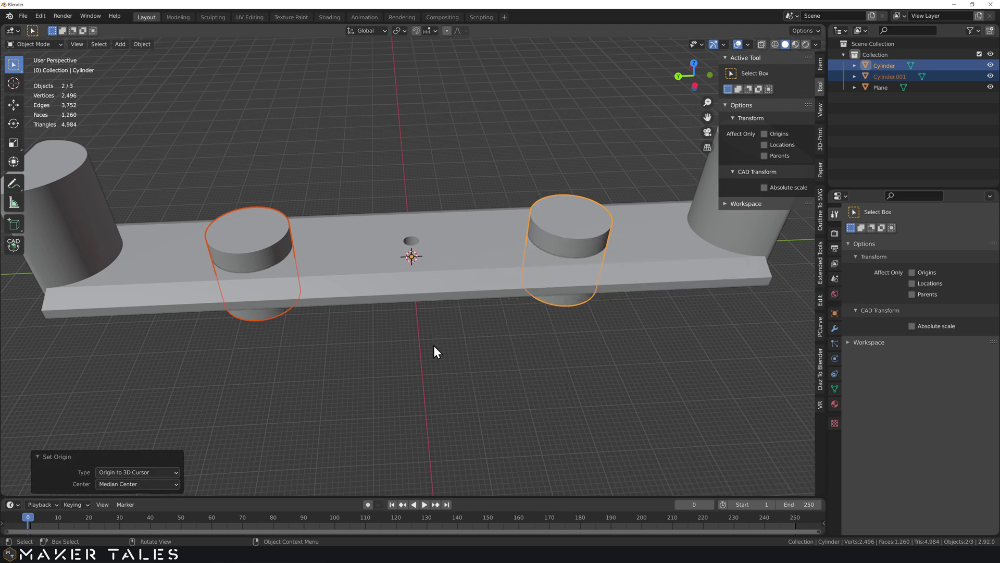
Rotate both 10 mm radius cylinders about -34° around the Z axis in the top view.
key("7")
scroll(467, 305, "down", 4)
key("7")
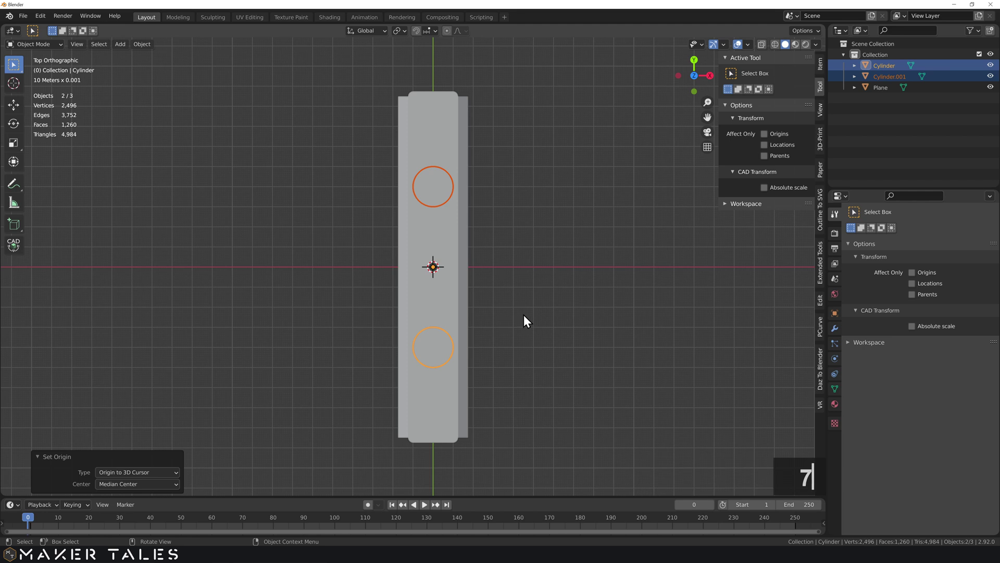
key("r")
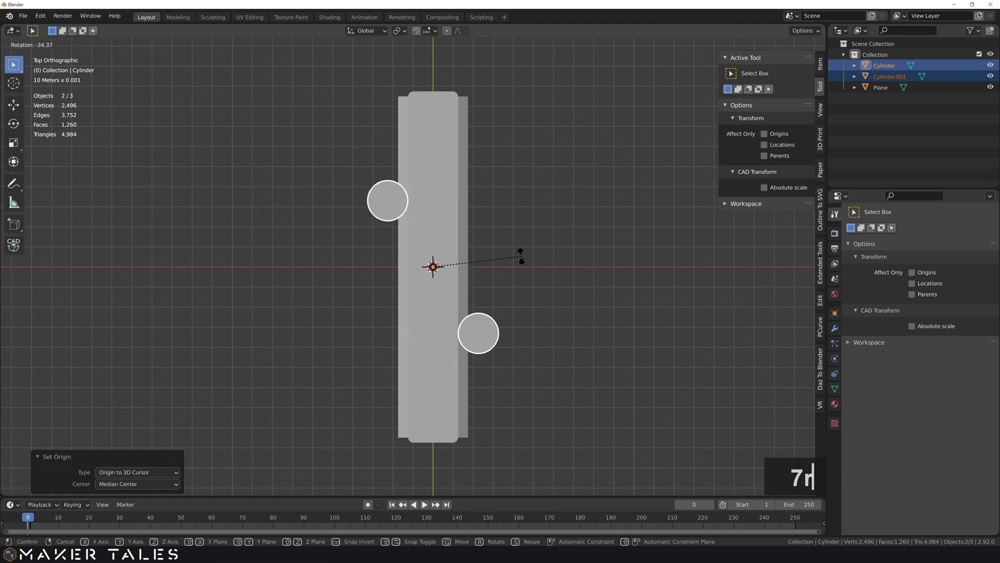
left_click(521, 257)
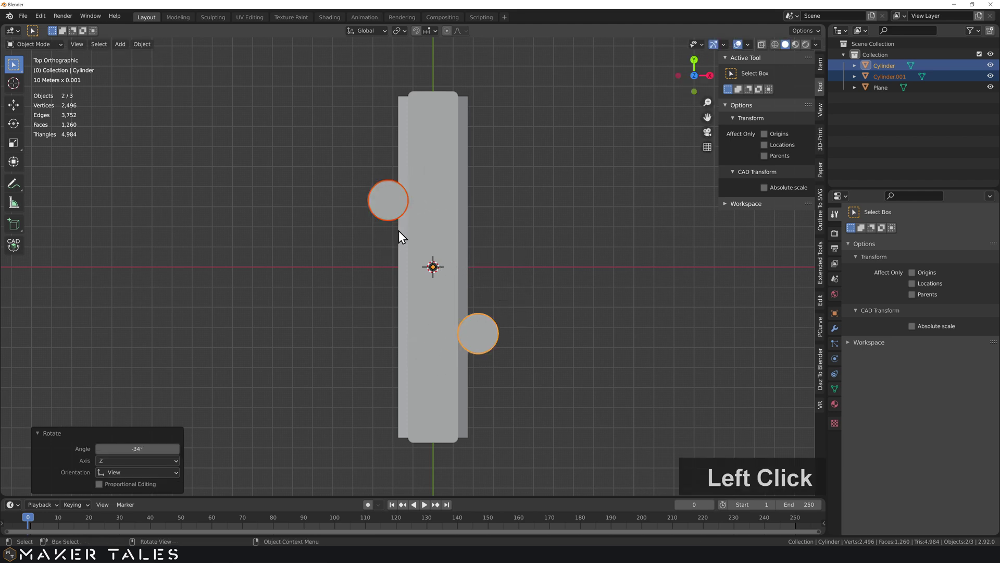
Rotate both cylinders about a further -4.1° around the Z axis, moving them farther out over the base's long edges.
scroll(455, 200, "up", 5)
middle_click_drag(455, 200, 439, 261, "shift")
scroll(428, 219, "up", 2)
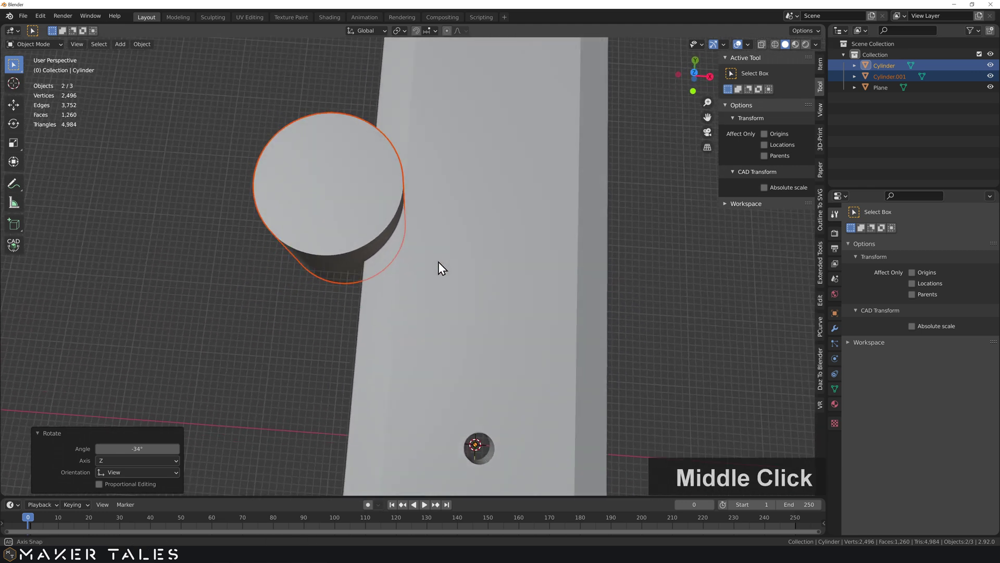
scroll(440, 263, "down", 3)
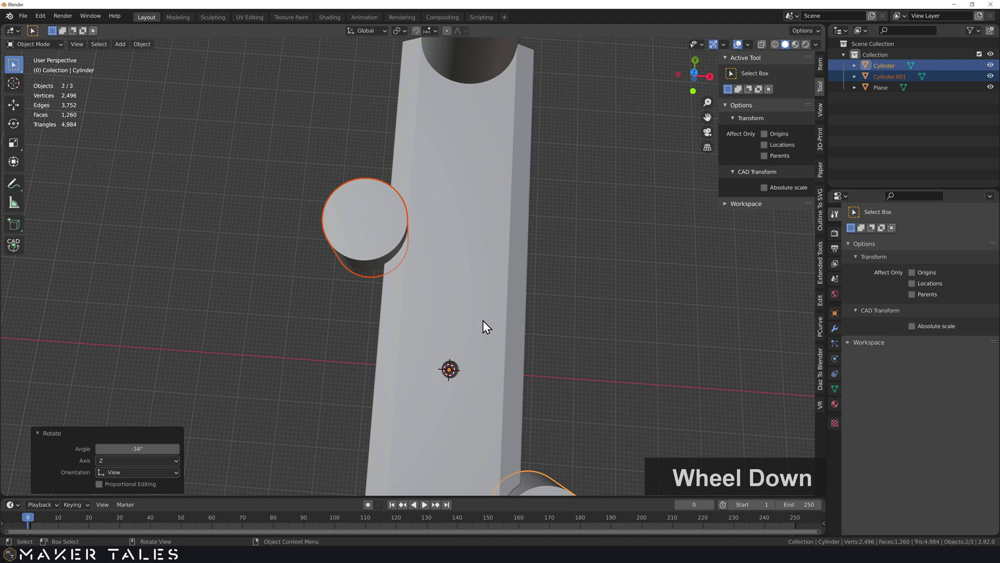
key("KP_7")
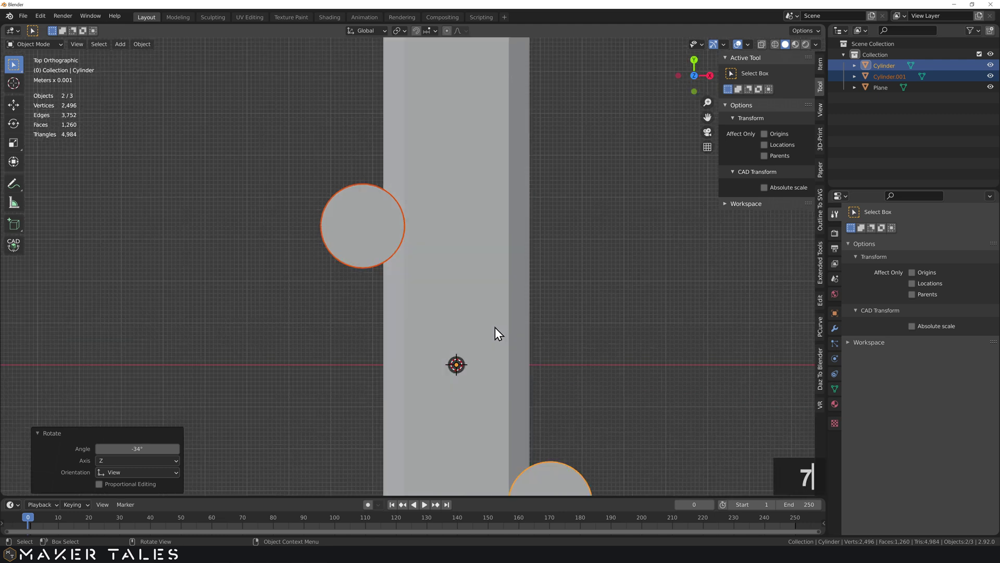
key("r")
left_click(495, 320)
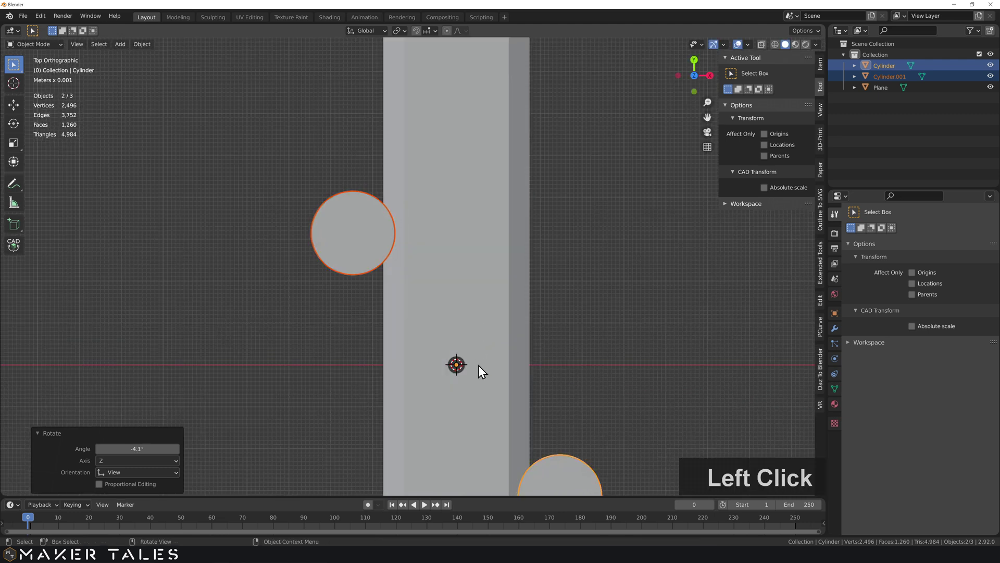
Start a CAD Transform rotation on both cylinders' full geometry in Edit Mode, pivoting on their origin around the Z axis.
middle_click_drag(478, 366, 430, 317)
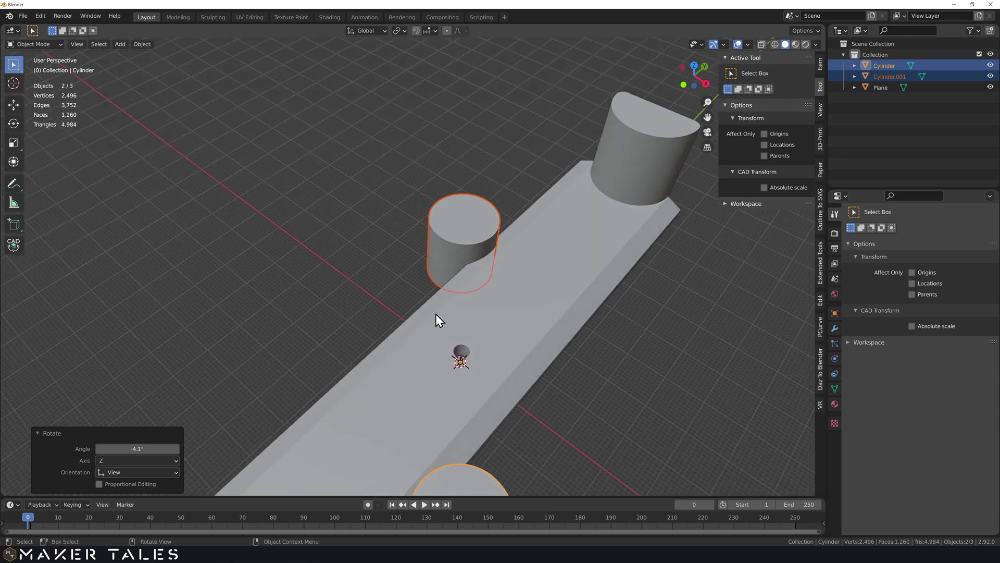
key("Tab")
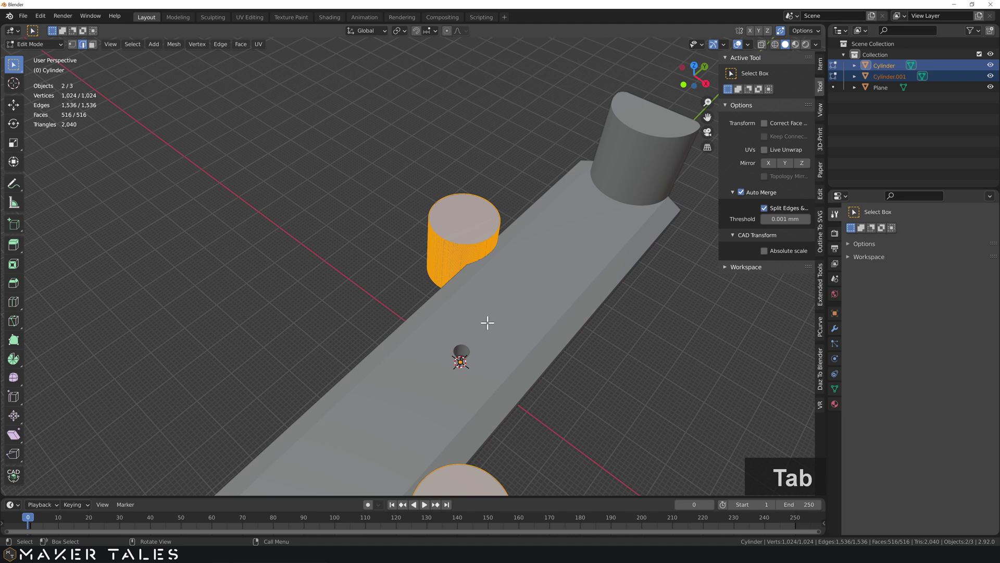
key("1")
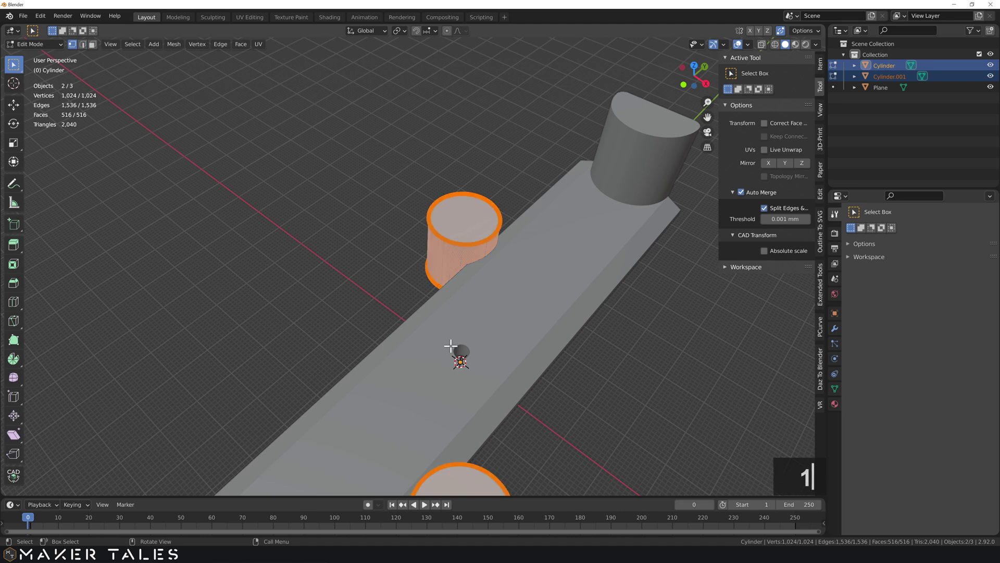
key("KP_7")
middle_click_drag(521, 281, 415, 333, "shift")
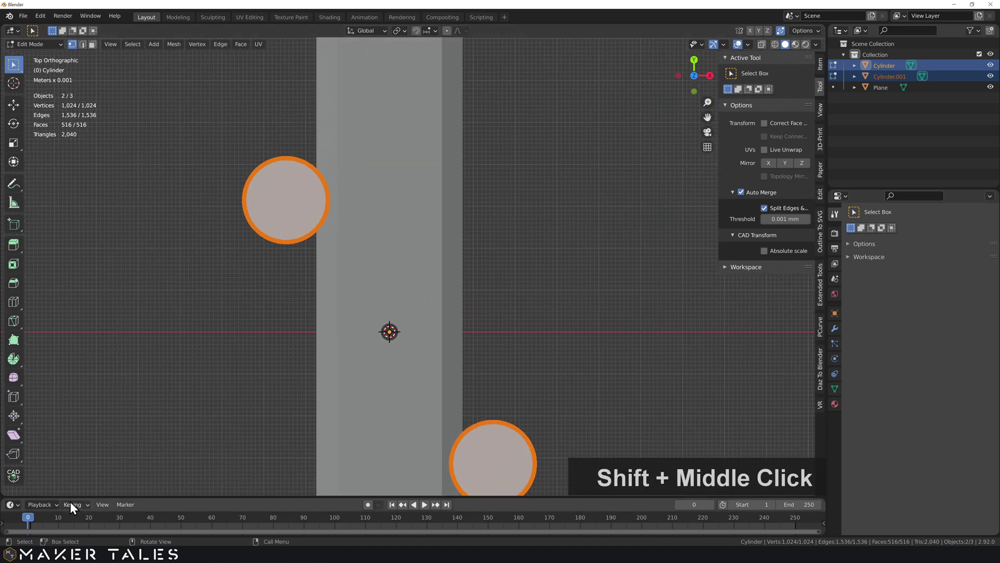
left_click(14, 474)
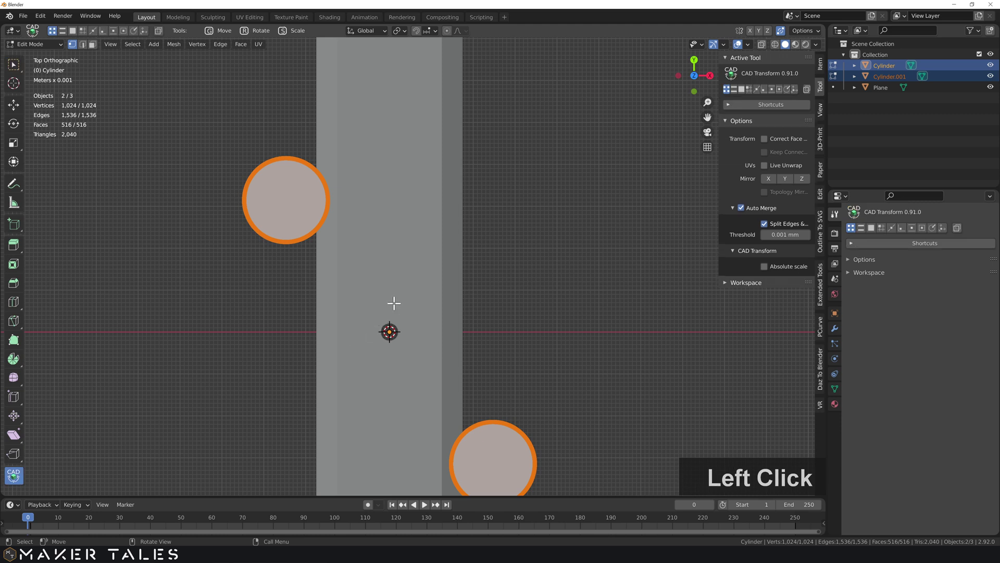
key("r")
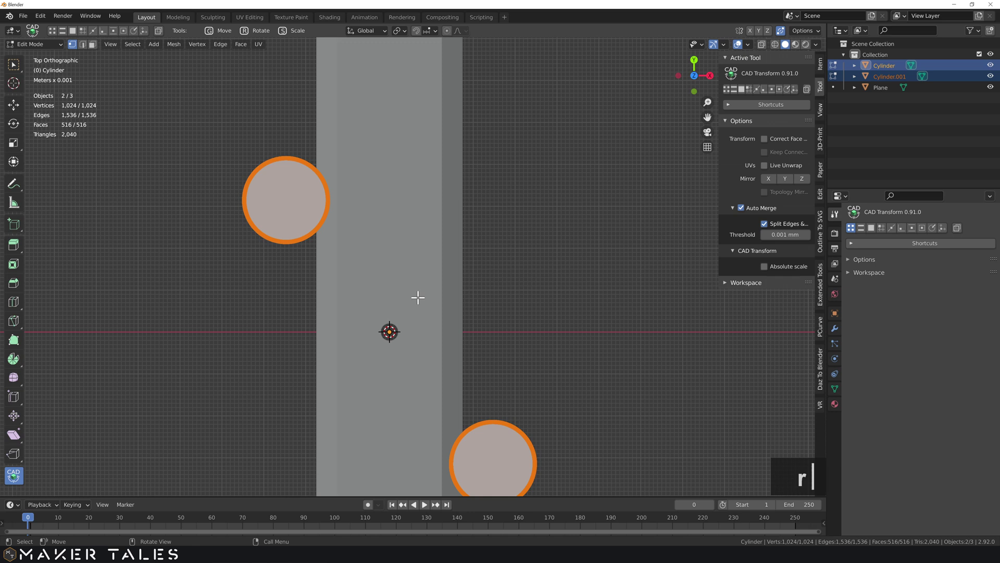
key("o")
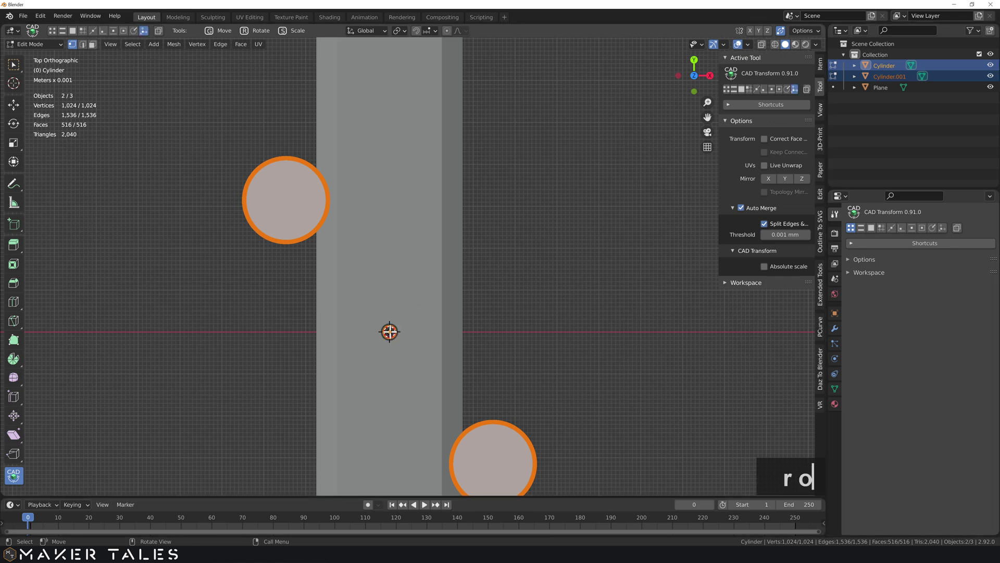
left_click(389, 331)
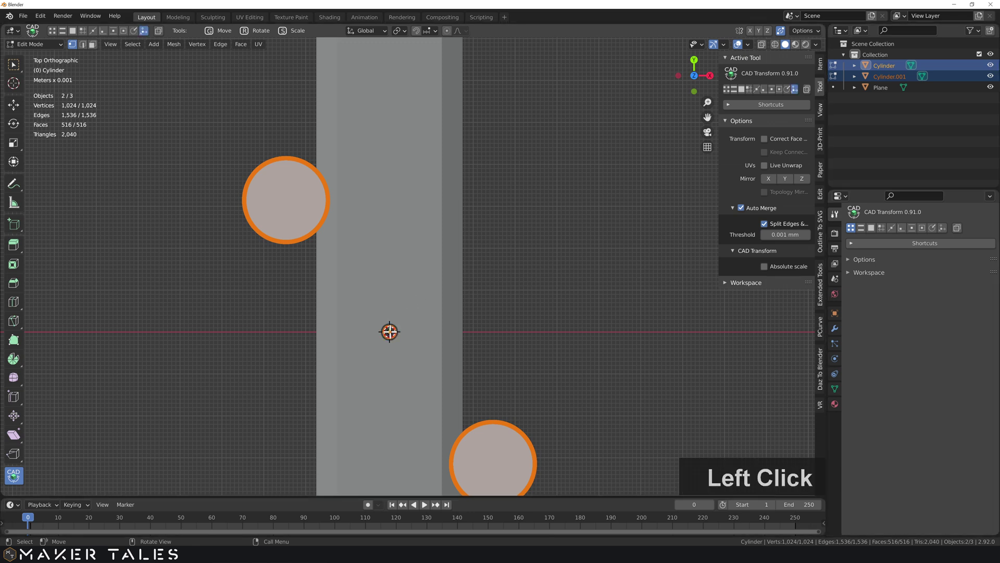
key("shift+z")
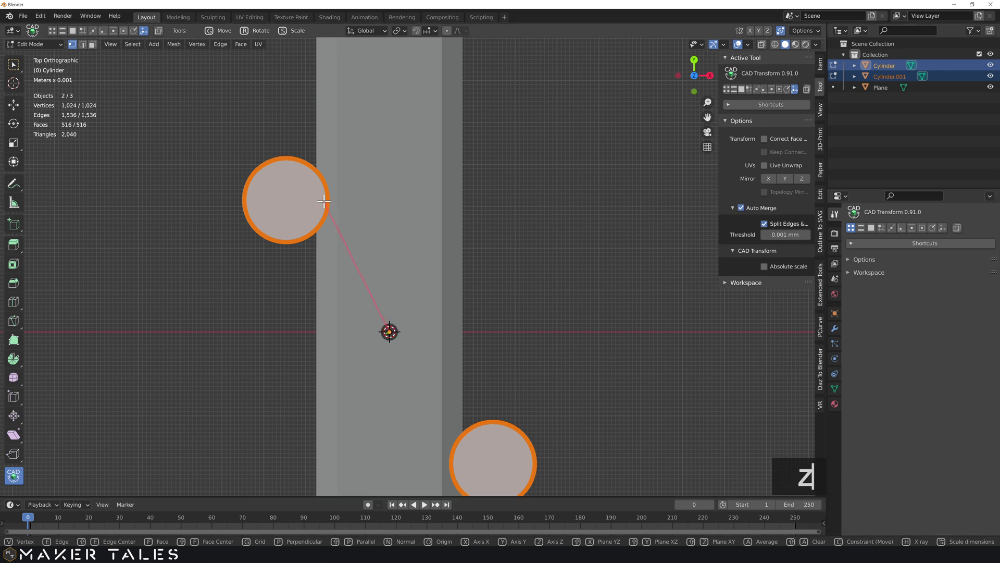
Complete the rotation by snapping from the cylinder's inward-facing rim vertex to the inner edge of the base's chamfer.
scroll(324, 201, "up", 2)
scroll(265, 179, "up", 2)
middle_click_drag(266, 179, 335, 290, "shift")
scroll(312, 246, "up", 2)
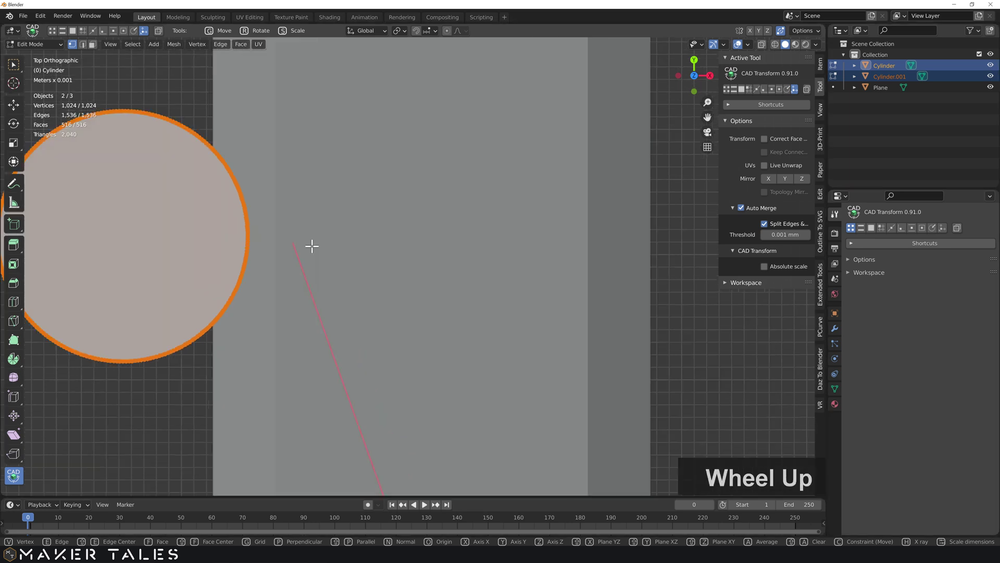
scroll(311, 246, "up", 3)
middle_click_drag(312, 245, 469, 295, "shift")
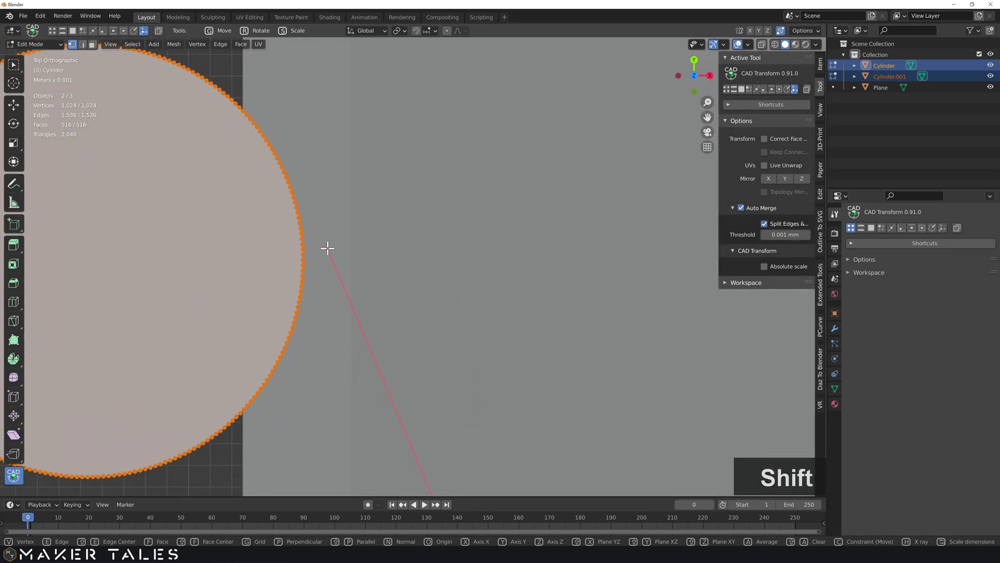
key("space")
key("v")
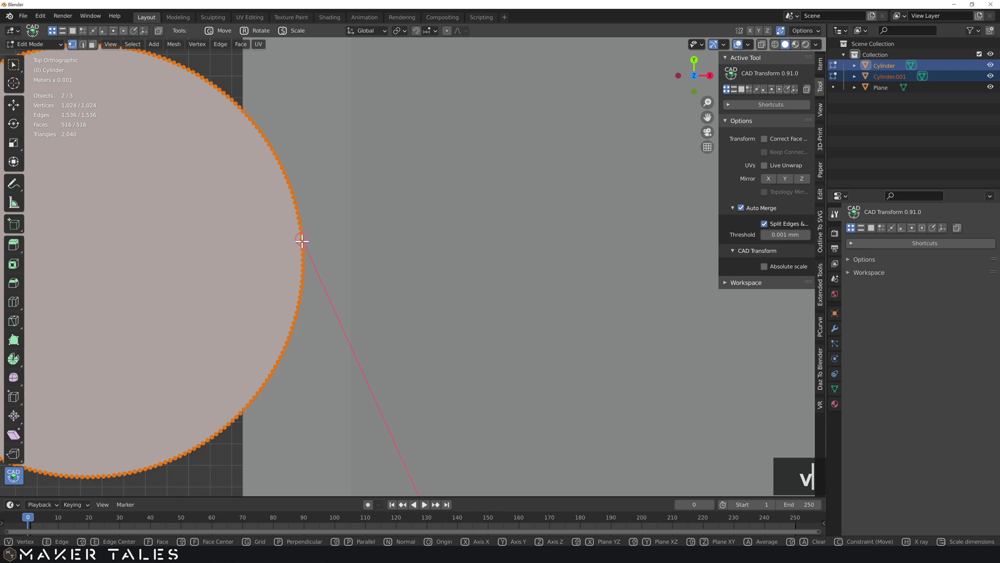
left_click(302, 244)
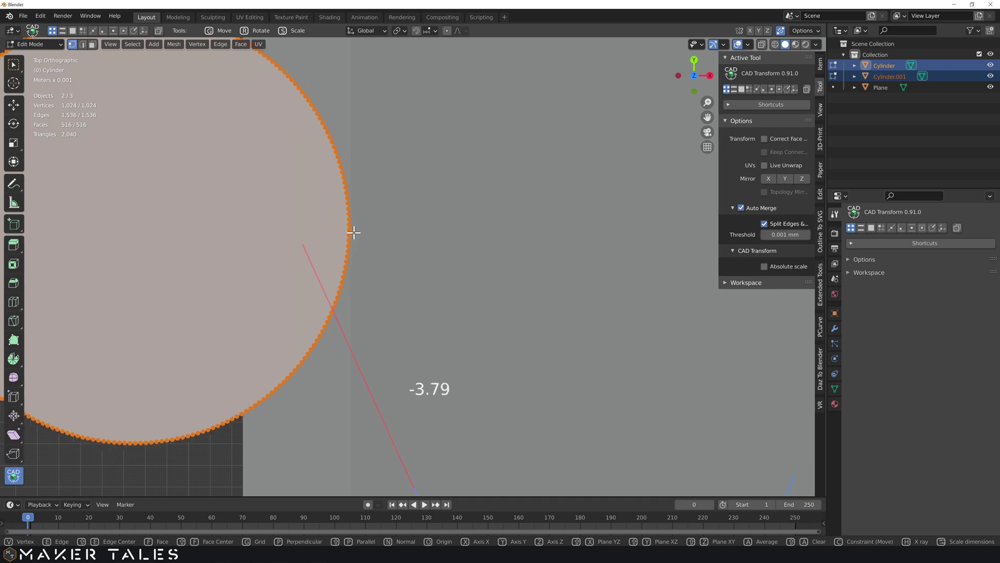
key("e")
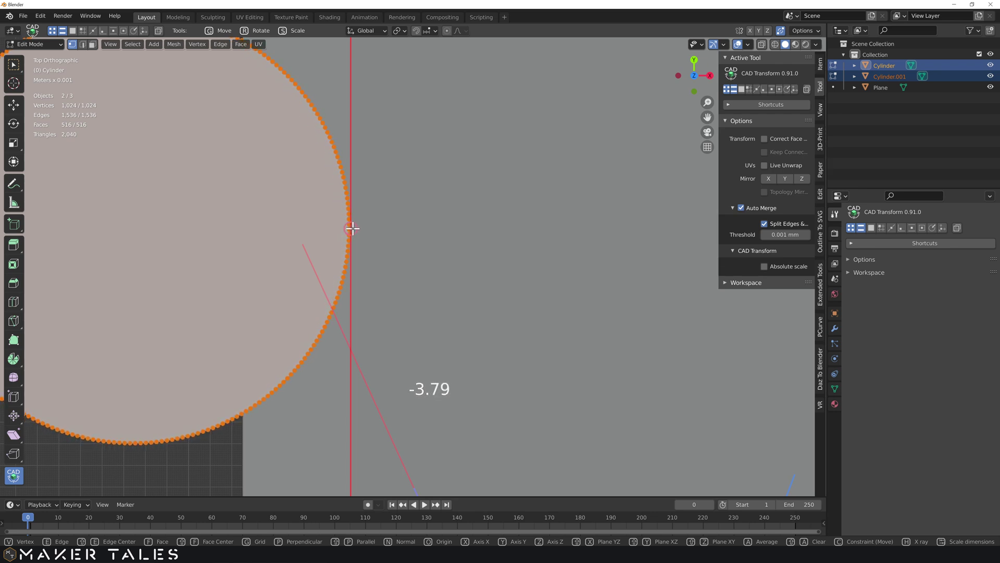
left_click(353, 228)
Subtract both cylinders from the bracket with a Boolean difference to cut an arc into each long side of the base.
middle_click_drag(402, 254, 390, 273)
scroll(383, 244, "down", 4)
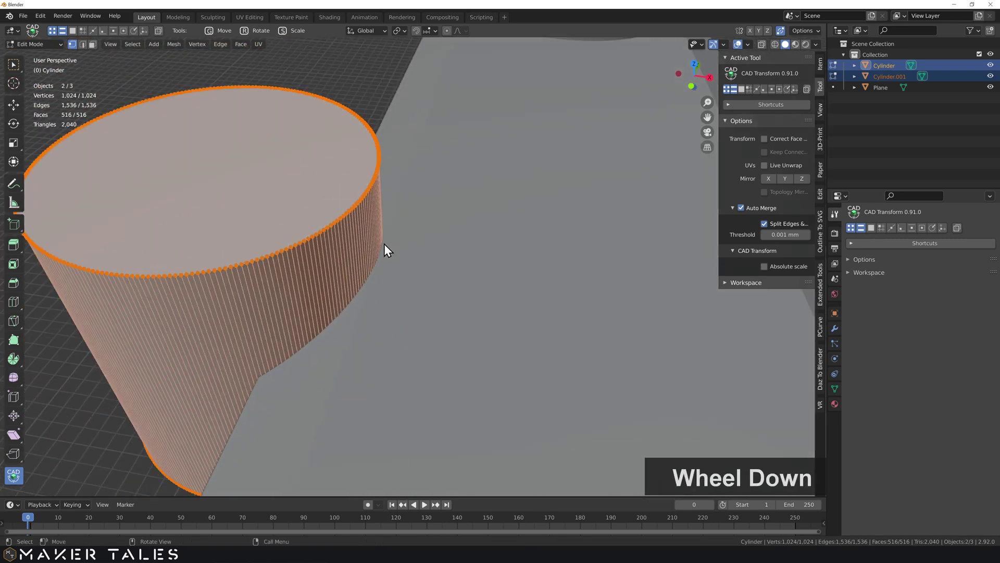
scroll(383, 292, "down", 3)
key("Tab")
middle_click_drag(486, 305, 413, 330)
left_click(465, 267, "shift")
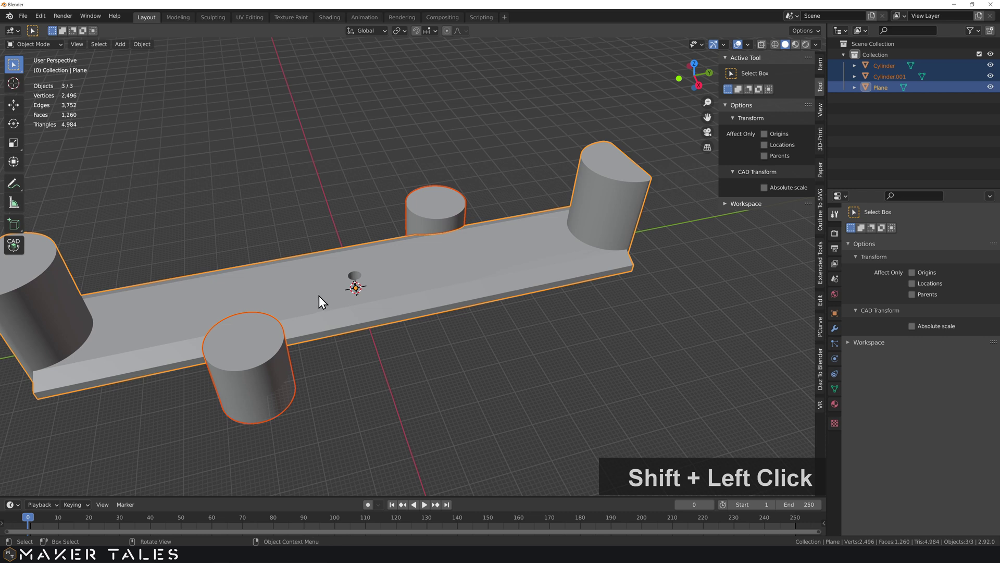
key("ctrl+shift+minus")
left_click(484, 384)
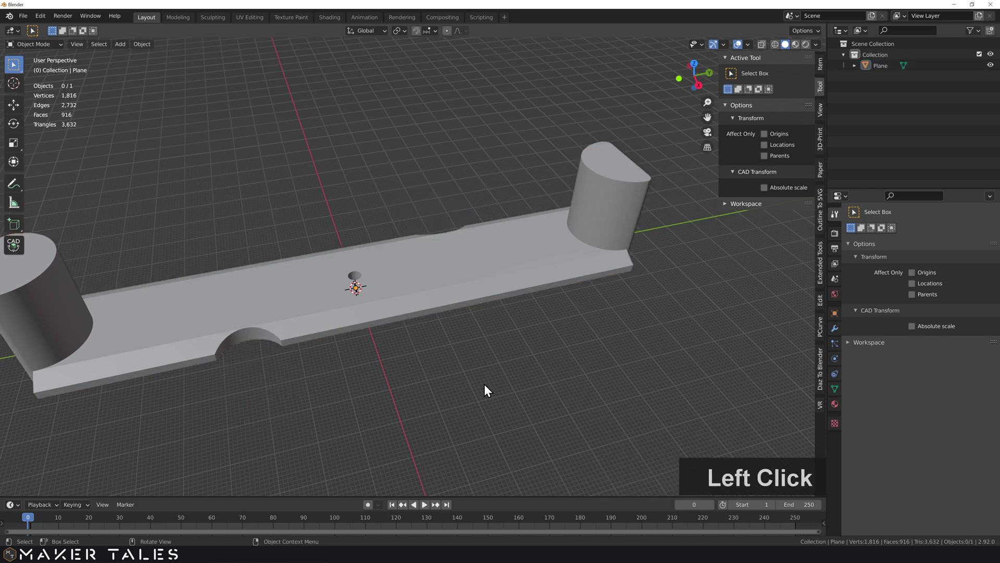
Bevel the four vertical edges at the base flanges' outer corners with a width of about 49.4 mm and 100 segments.
middle_click_drag(484, 384, 402, 335)
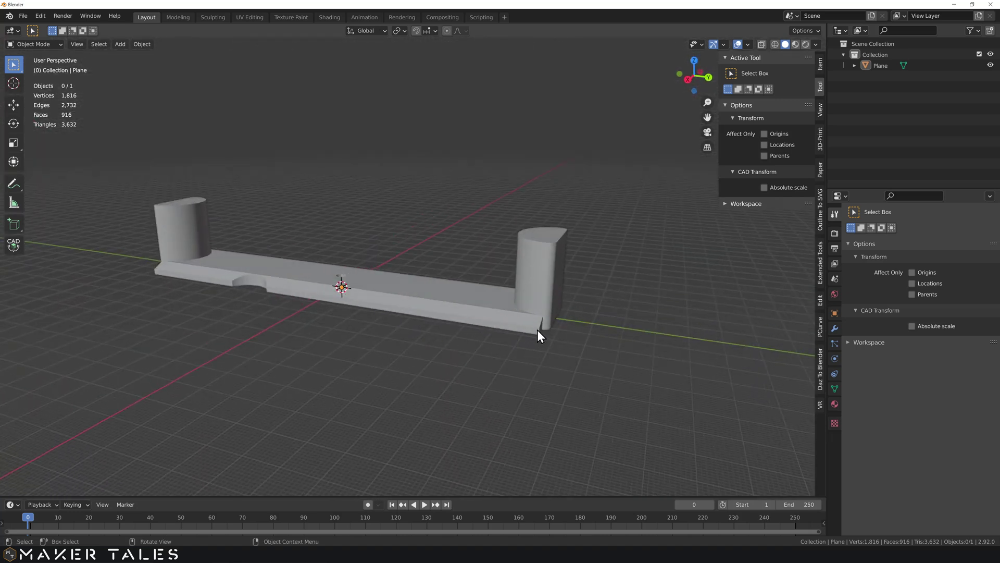
key("Tab")
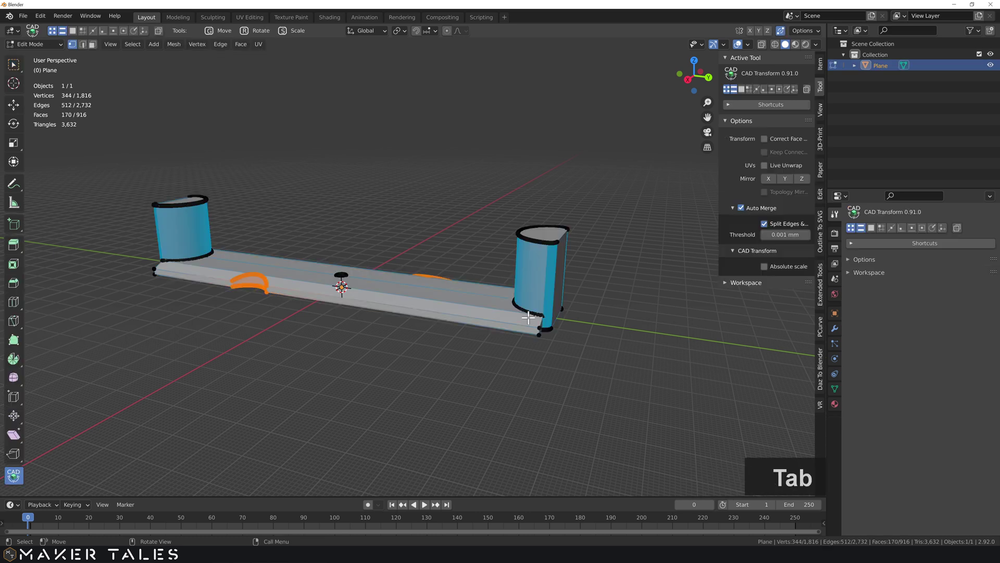
key("2")
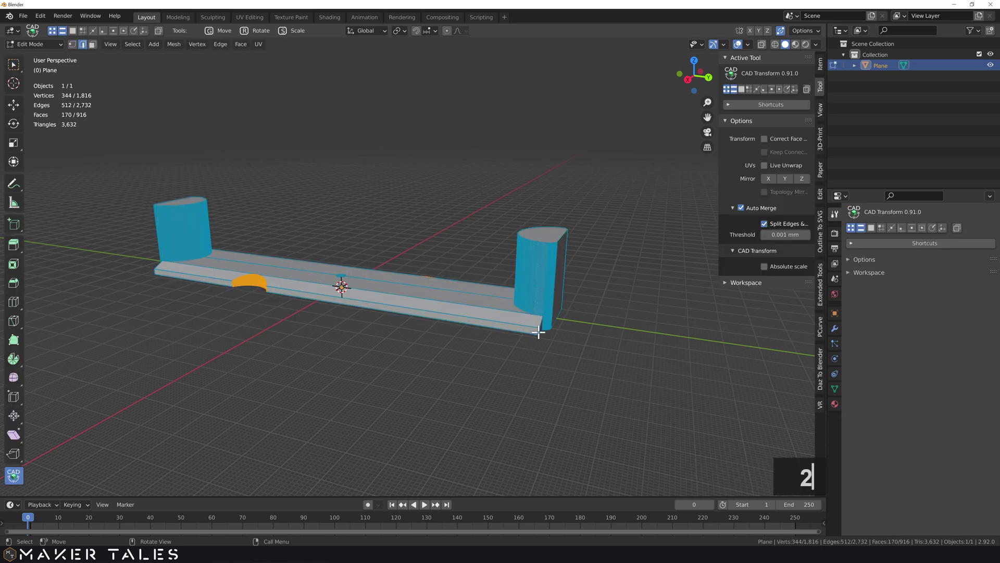
left_click(539, 332)
key("shift")
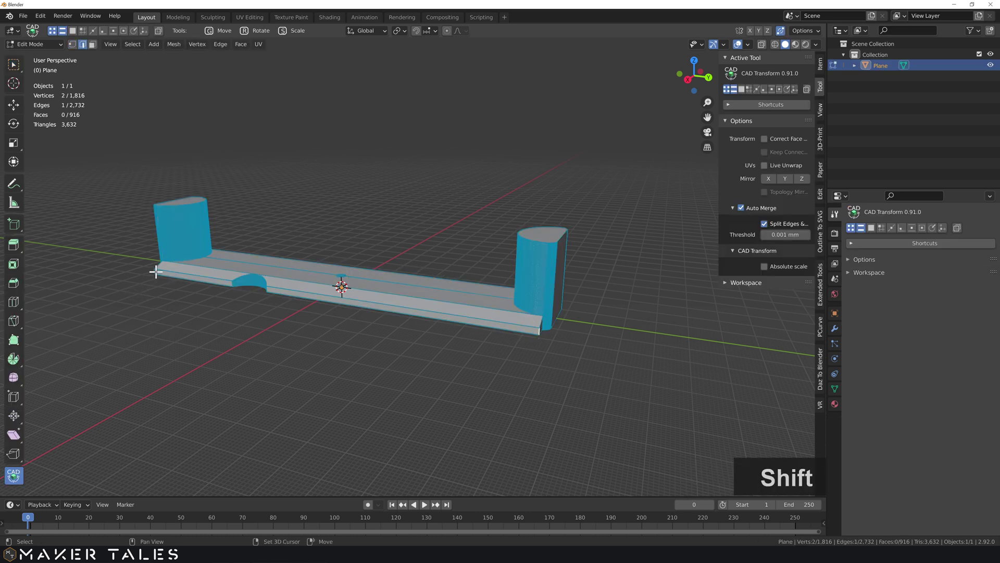
left_click(153, 271, "shift")
middle_click_drag(153, 271, 112, 283)
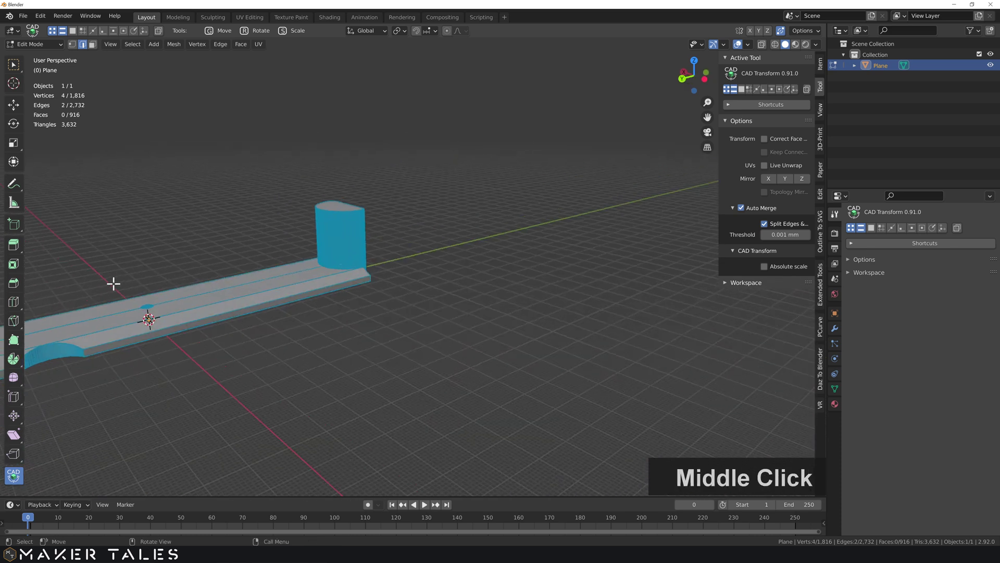
key("shift")
left_click(370, 279, "shift")
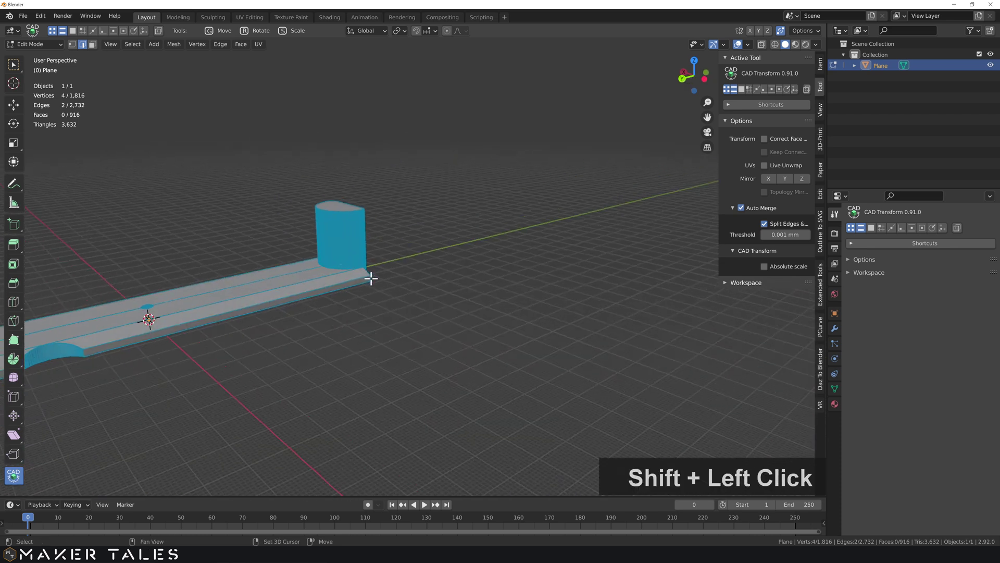
middle_click_drag(371, 276, 295, 263)
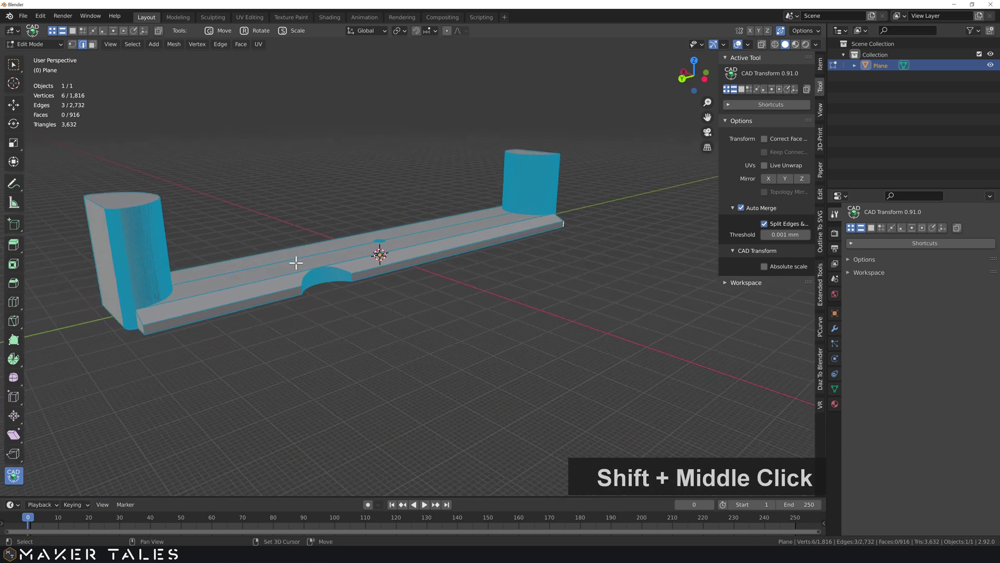
left_click(145, 329, "shift")
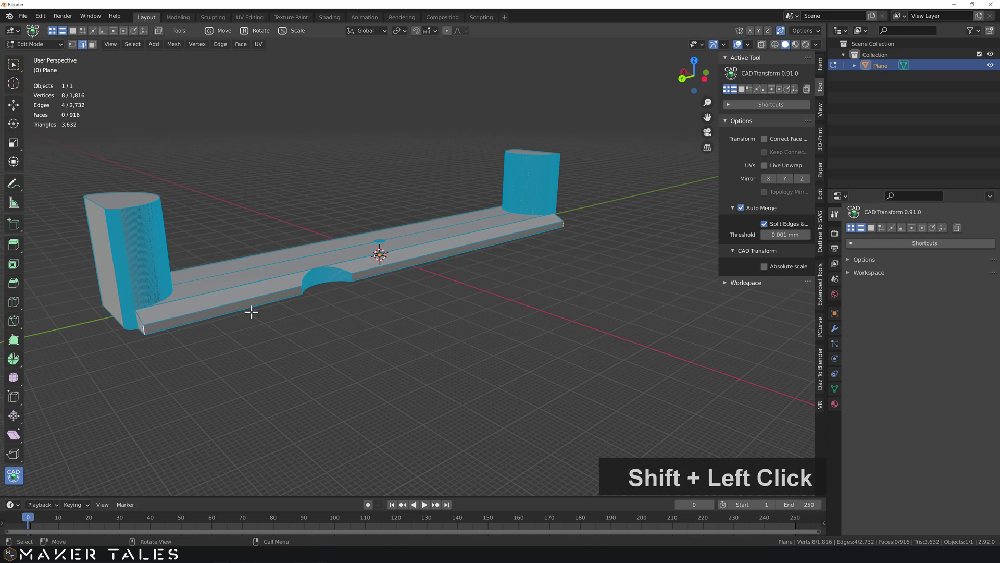
key("ctrl+b")
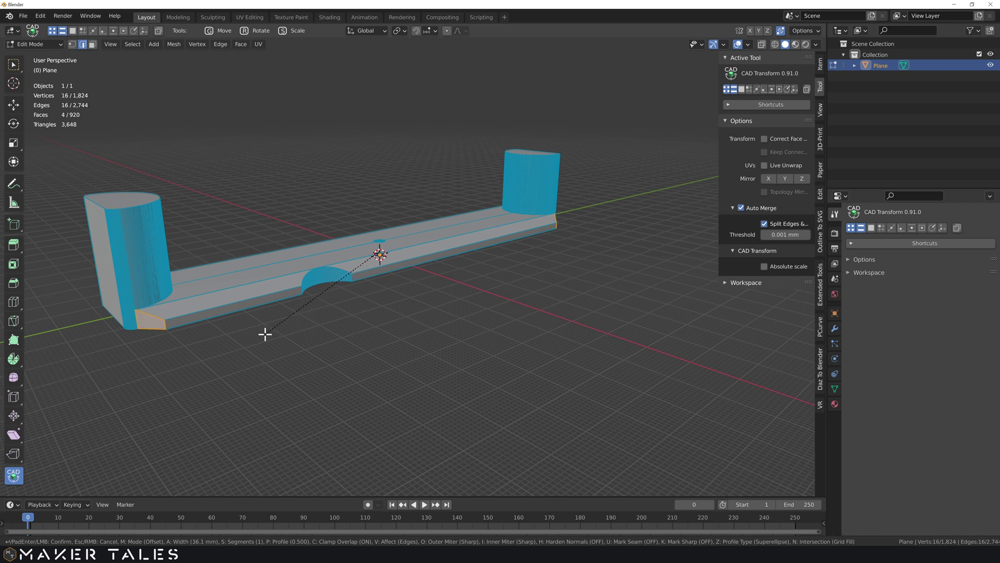
left_click(252, 338)
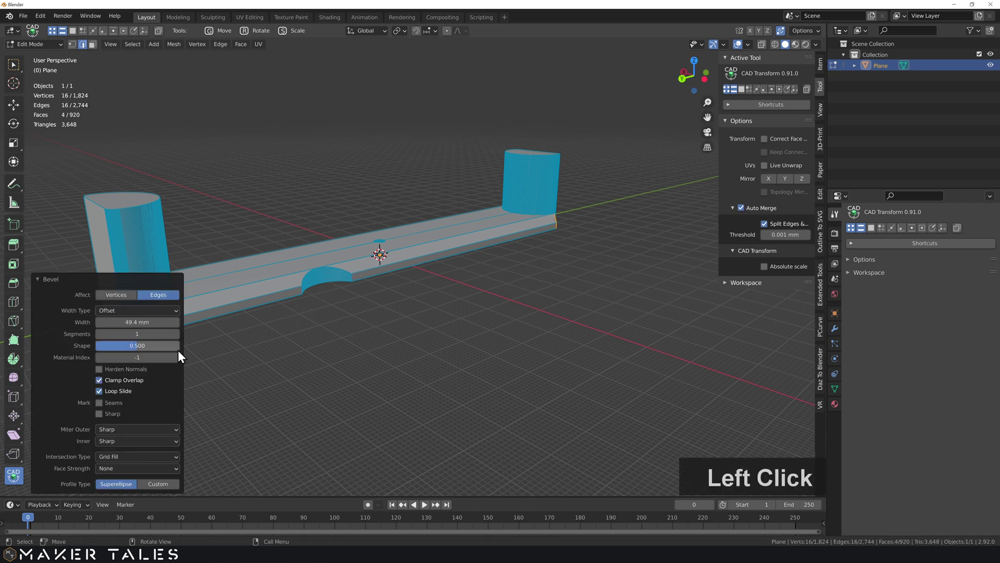
left_click(136, 334)
type("100")
key("Return")
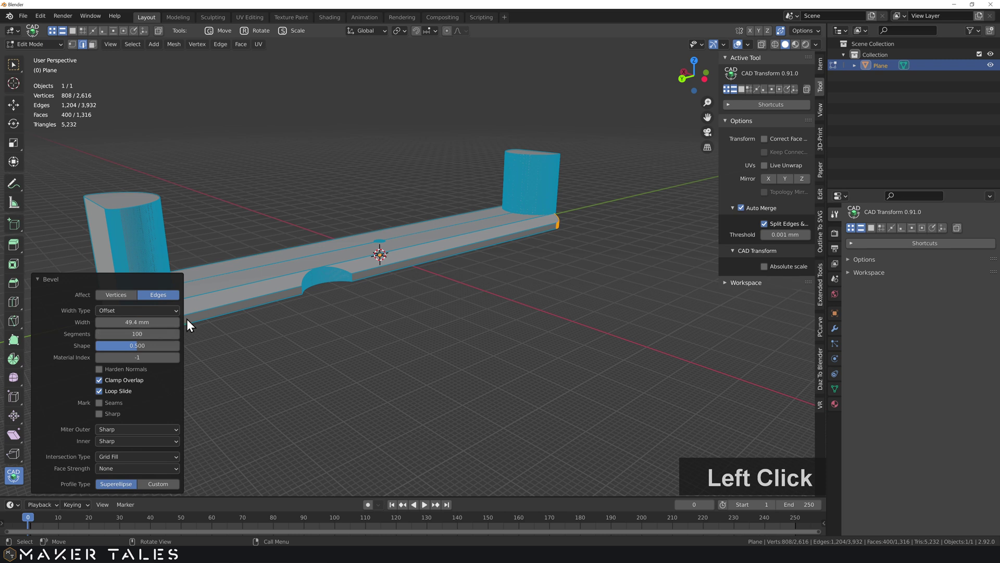
Disable Clamp Overlap on the flange corner bevel and reduce its width to about 13.8 mm.
middle_click_drag(186, 319, 415, 352)
scroll(341, 316, "down", 3)
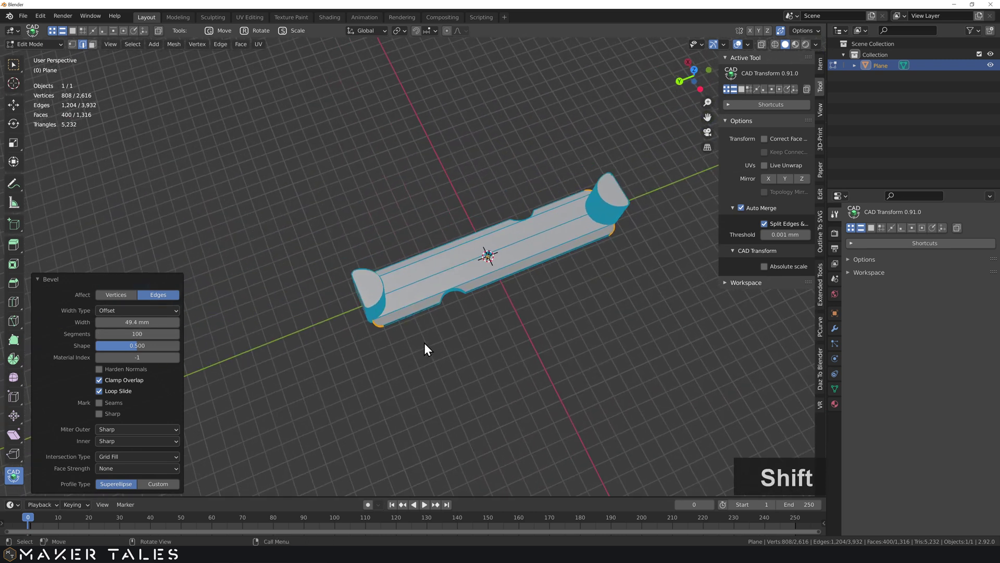
left_click(99, 380)
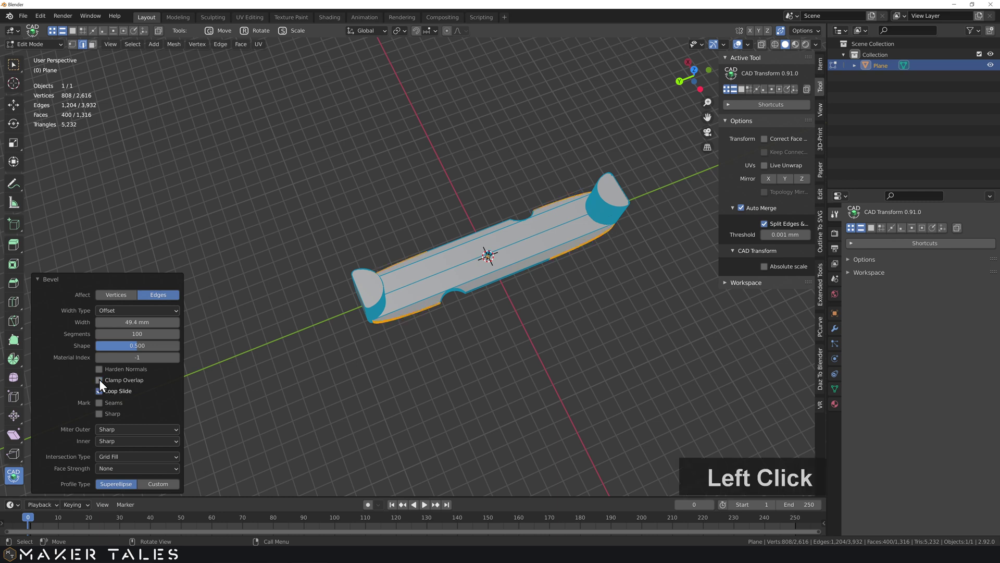
left_click_drag(137, 322, 104, 322)
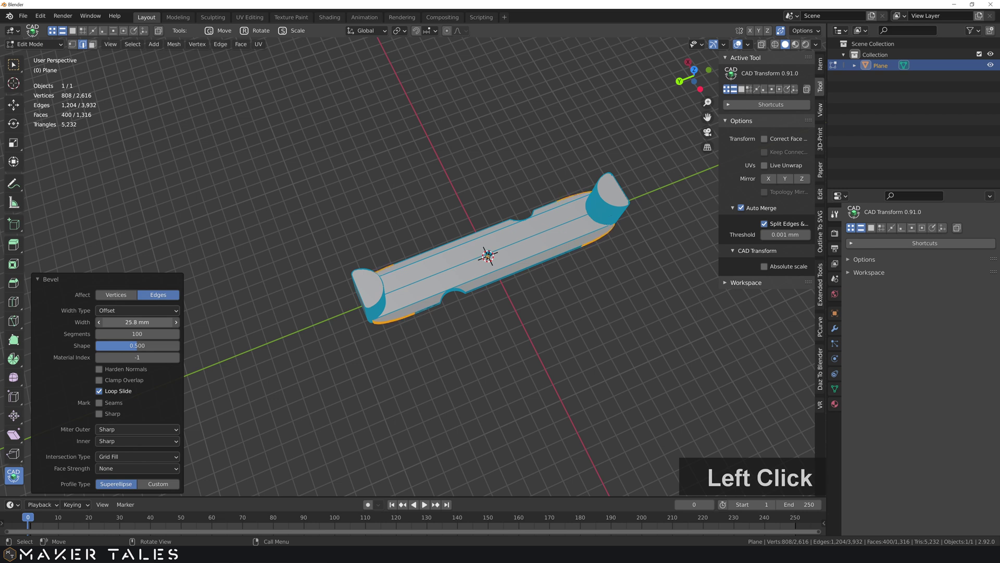
left_click_drag(137, 321, 133, 322)
Reduce the corner bevel to 1 segment and increase its width to 100 mm.
left_click(142, 332)
type("1")
key("Return")
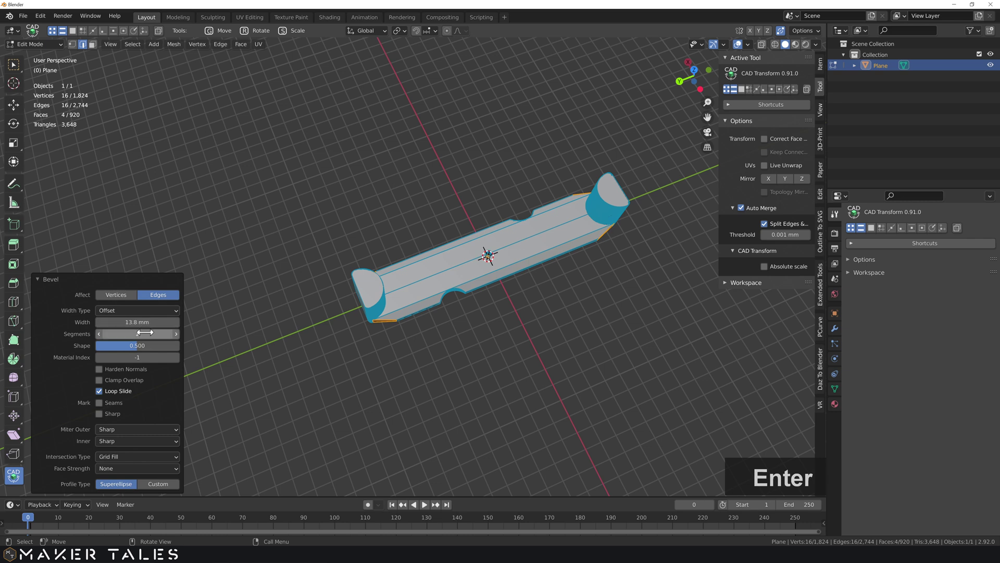
left_click(137, 333)
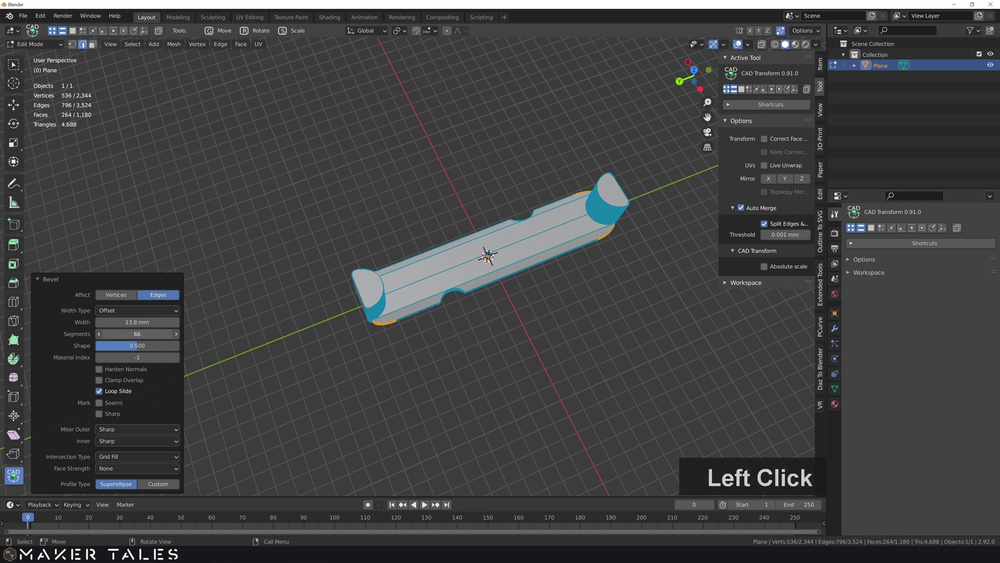
left_click(140, 334)
type("21")
key("Return")
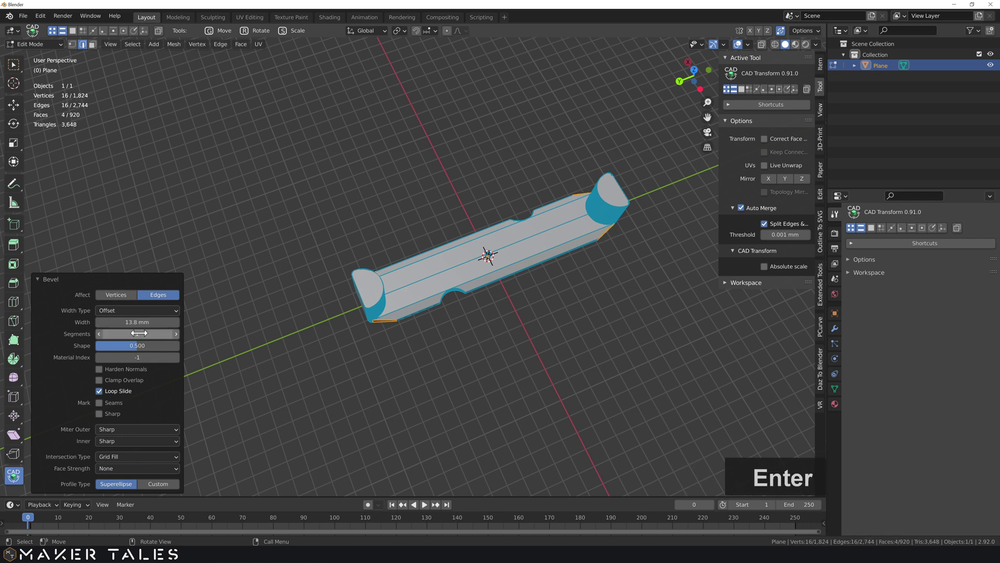
left_click_drag(137, 322, 186, 321)
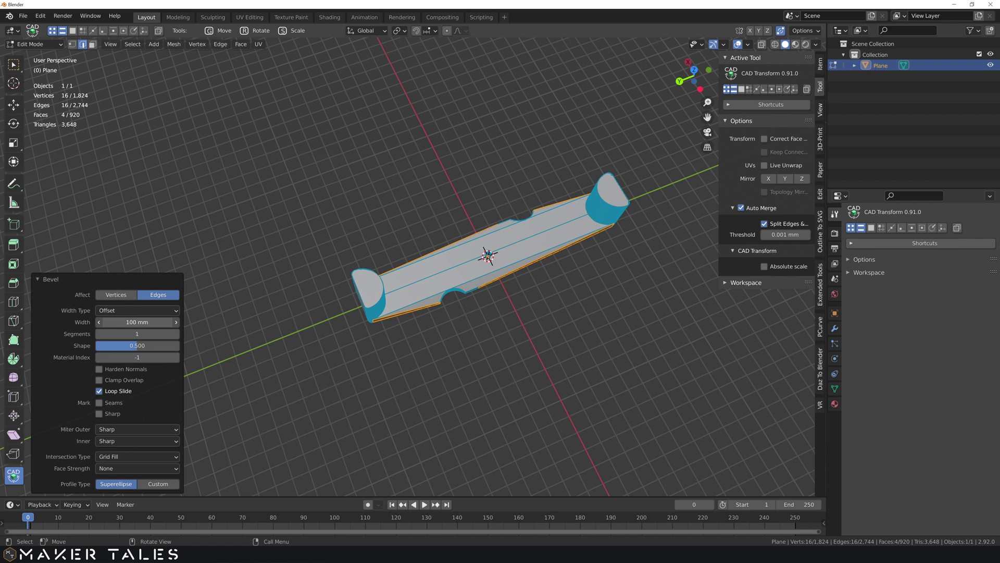
Check the bevelled bracket in Object Mode, and undo back to the unbevelled flange corners with their four vertical edges selected.
left_click(468, 299)
middle_click_drag(531, 311, 507, 331)
scroll(508, 332, "up", 3)
key("Tab")
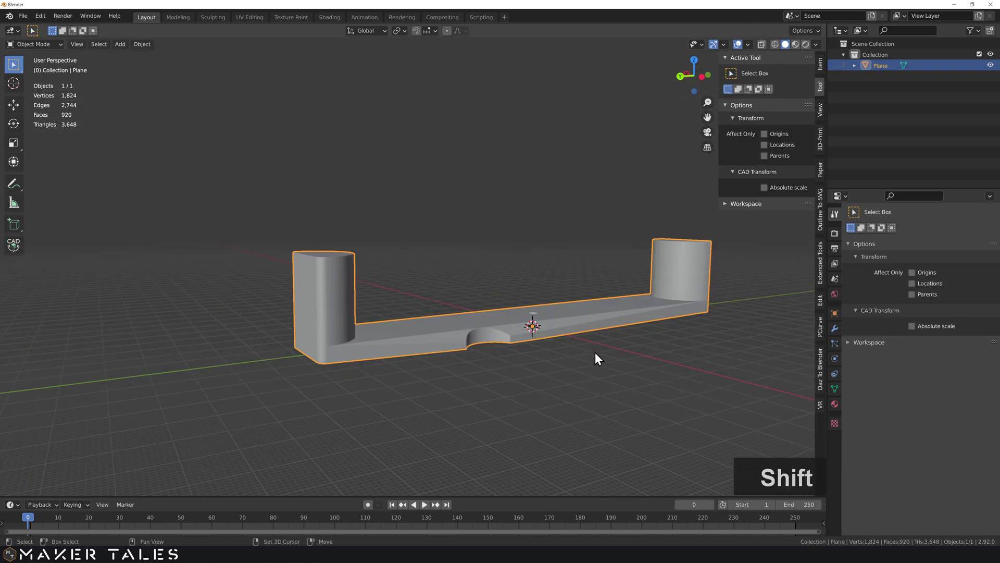
middle_click_drag(595, 352, 451, 337, "shift")
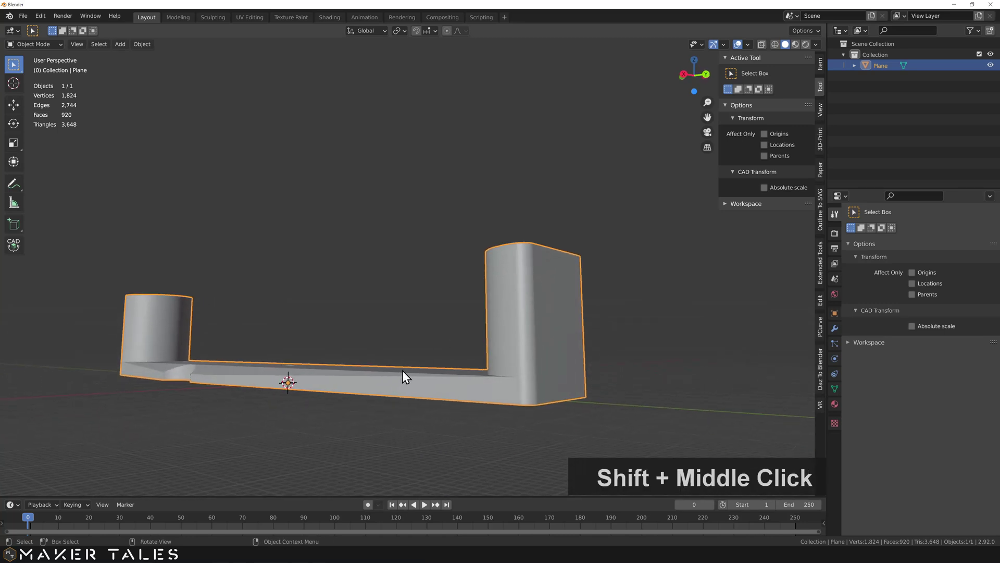
key("ctrl+z")
key("ctrl+z")
key("ctrl+z")
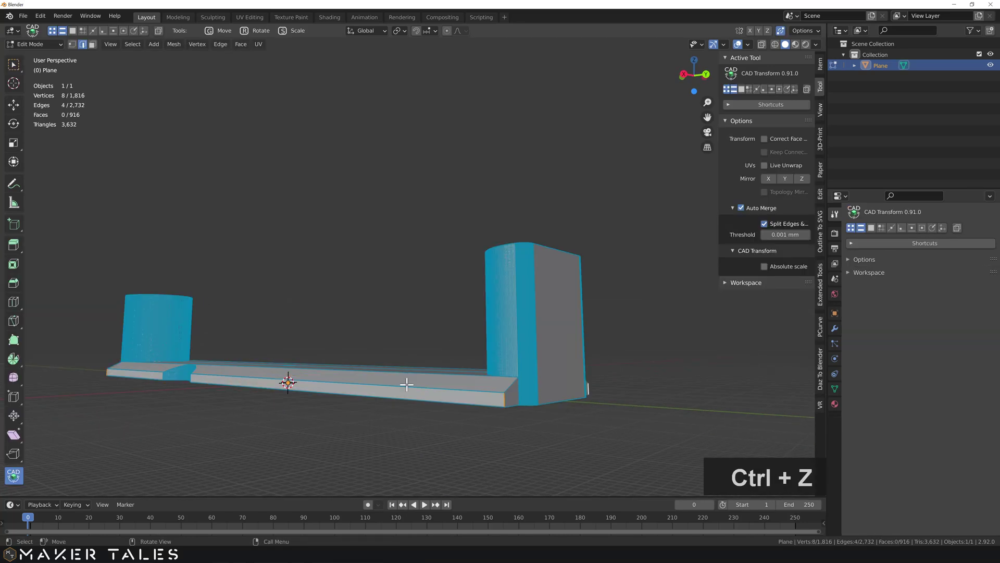
Bevel the four vertical flange corner edges again with Clamp Overlap enabled and 50 segments, widening the bevel to round the corners.
key("ctrl+b")
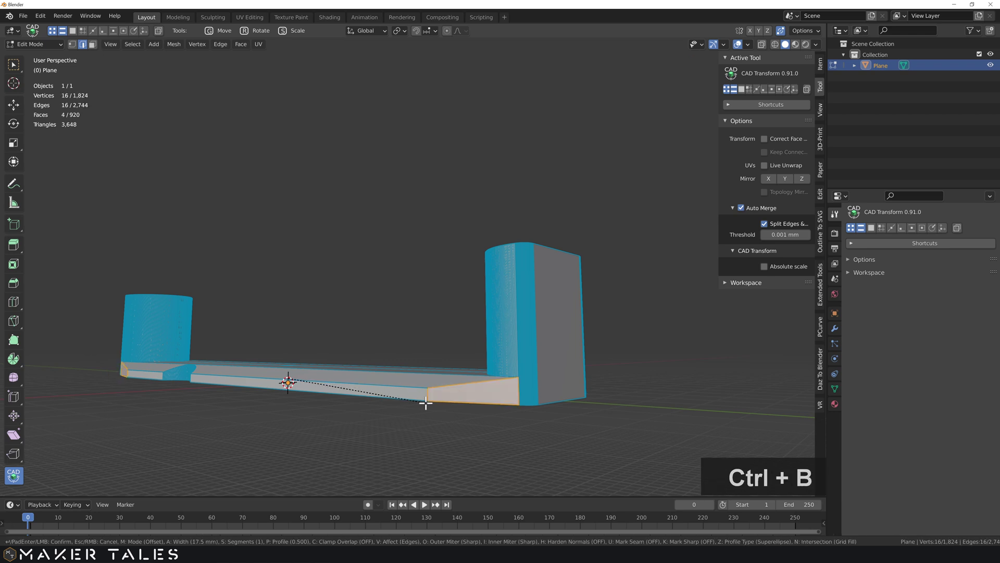
left_click(402, 398)
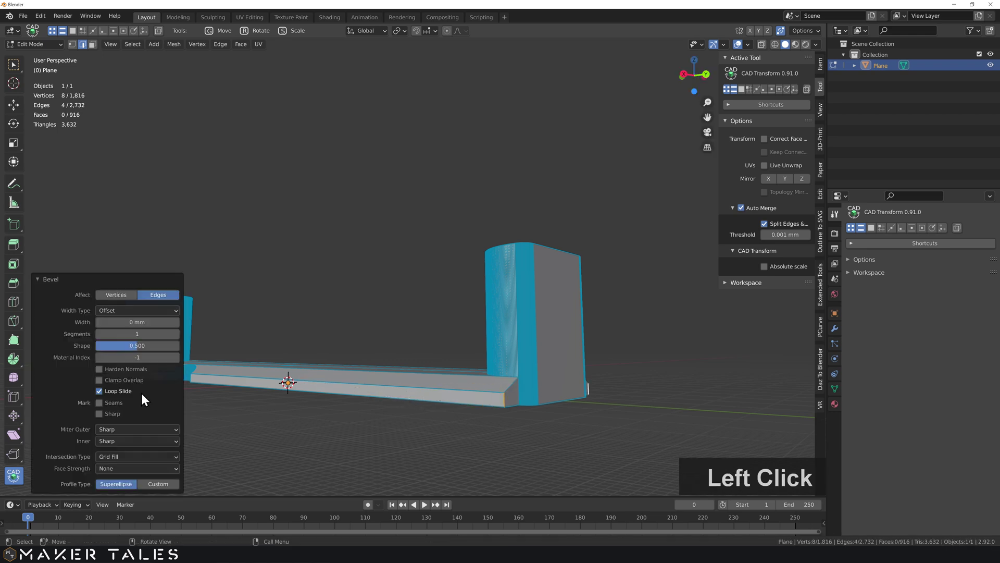
left_click(100, 379)
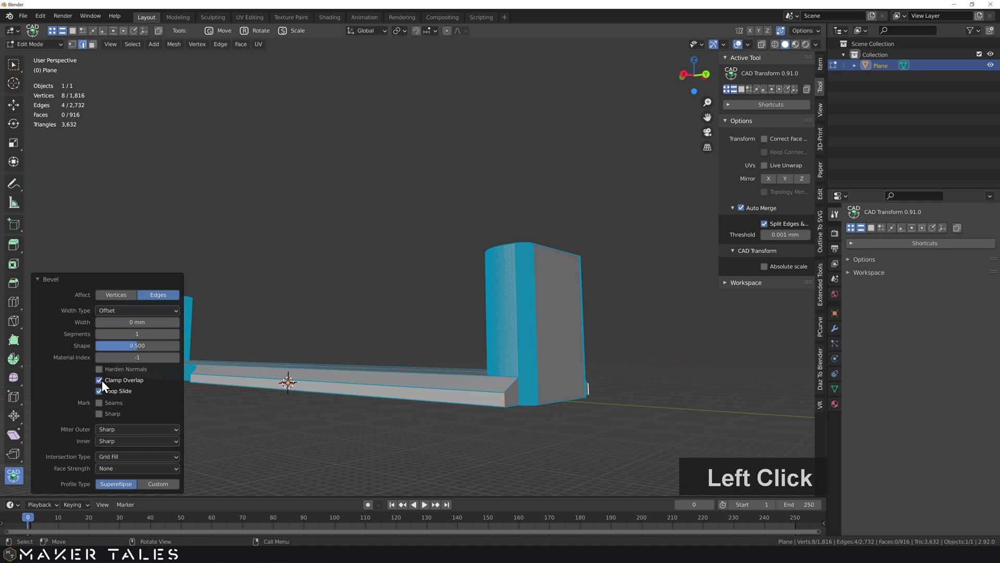
left_click(129, 333)
type("35")
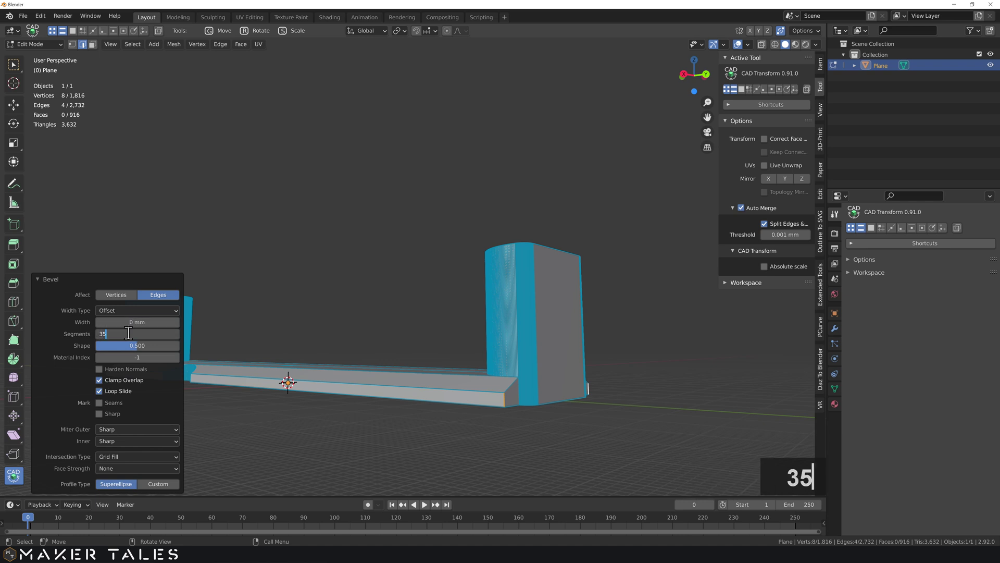
key("BackSpace")
key("BackSpace")
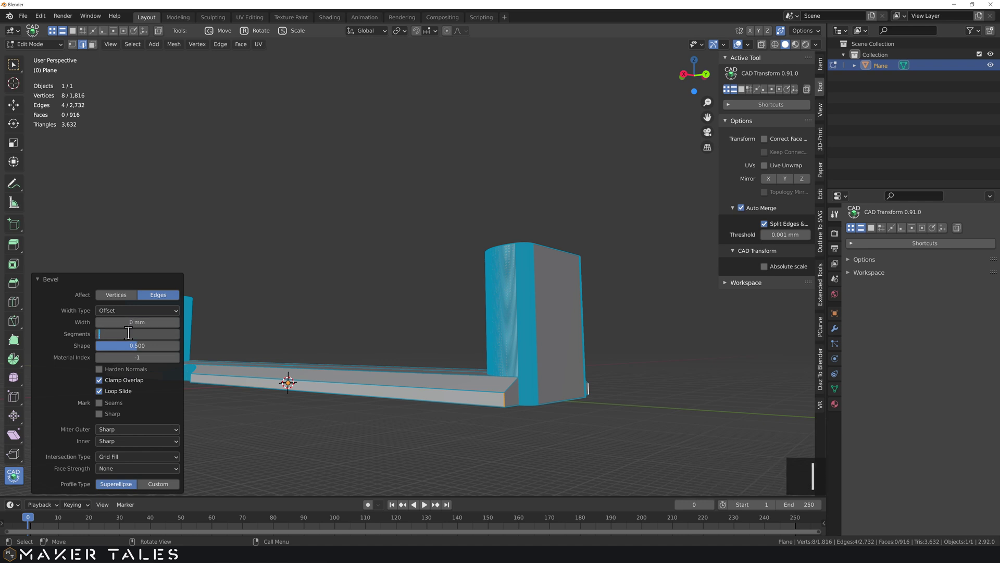
type("50")
key("Return")
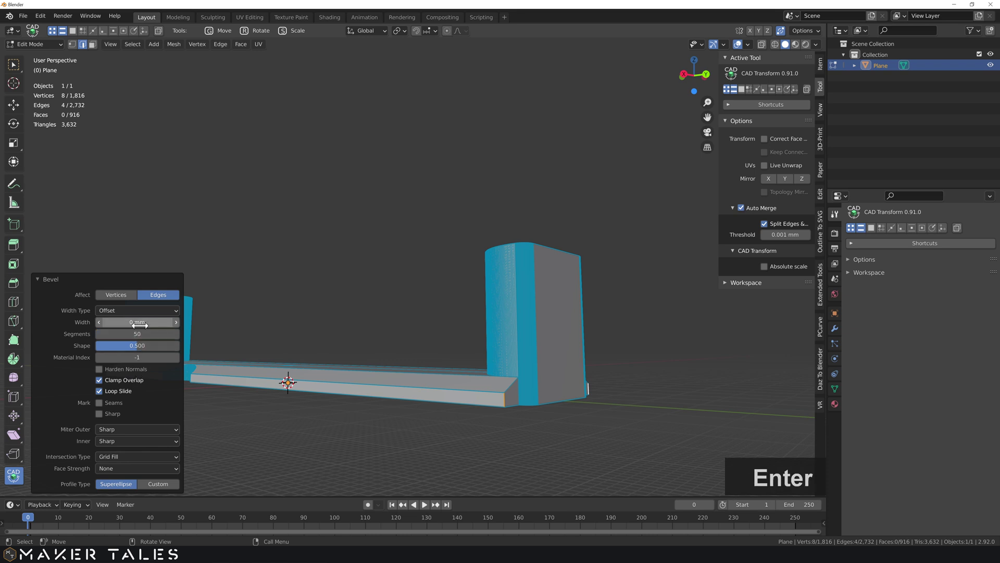
left_click_drag(140, 323, 475, 314)
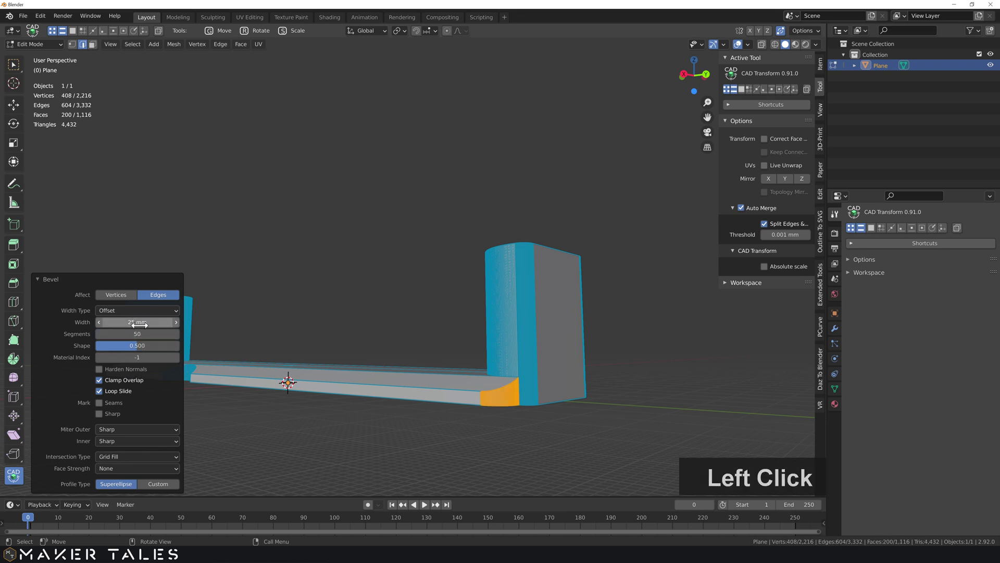
left_click(389, 418)
Merge all of the bracket's vertices by distance and return to Object Mode.
middle_click_drag(380, 402, 380, 422)
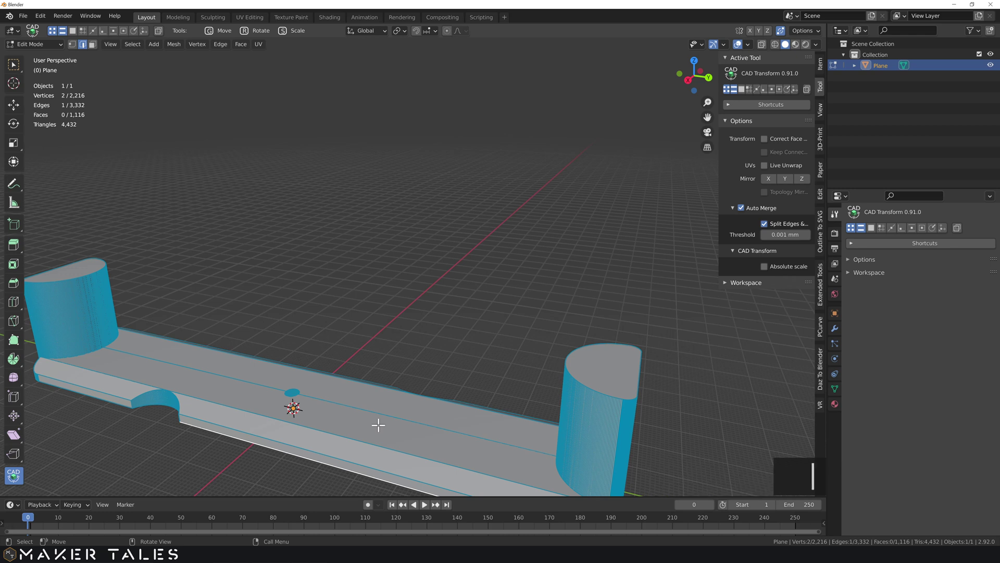
key("a")
scroll(379, 425, "down", 3)
key("a")
key("m")
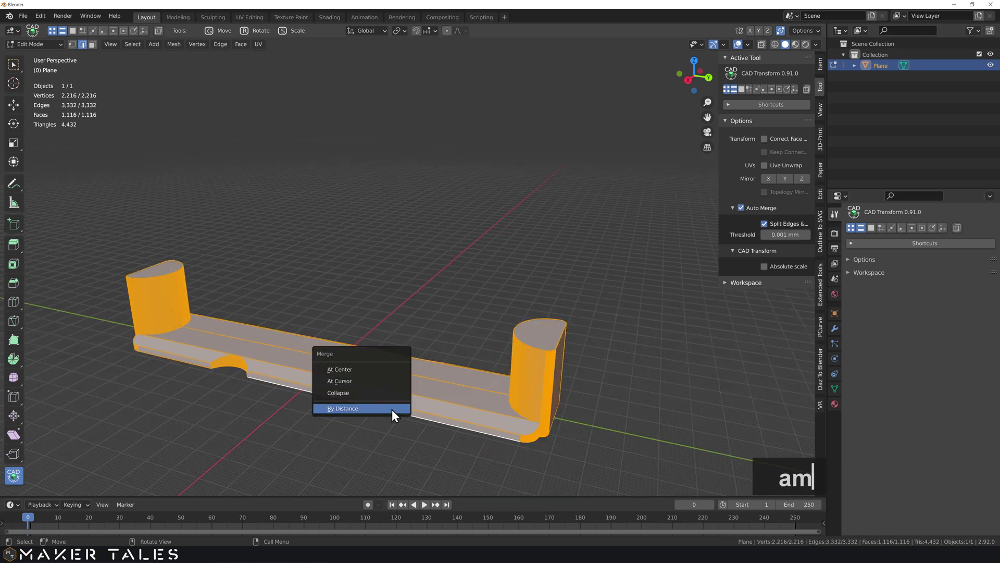
left_click(392, 408)
key("Tab")
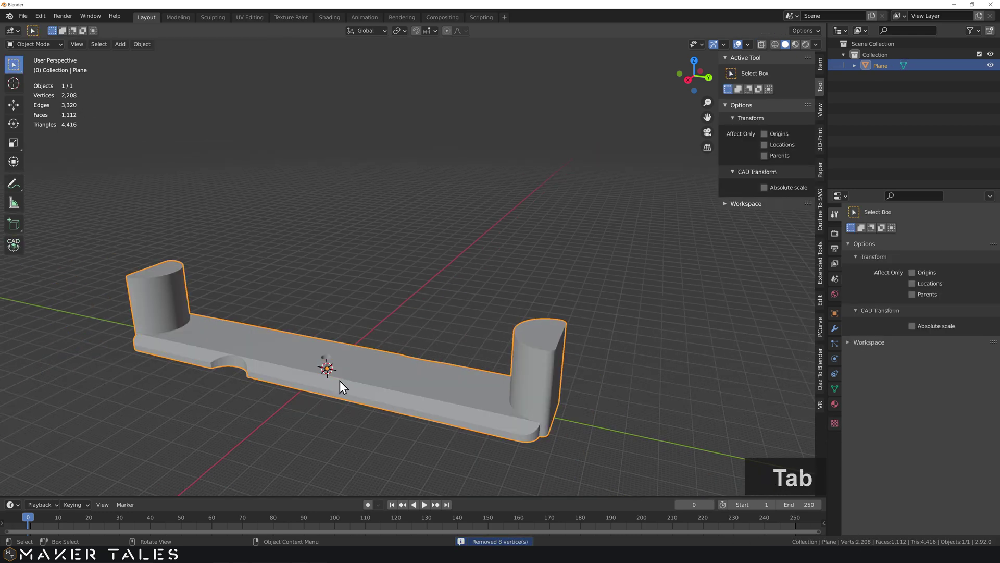
Select the complete rim edge loop of the centre hole on the underside of the base in Edit Mode.
scroll(339, 385, "up", 2)
middle_click_drag(339, 385, 411, 236, "shift")
scroll(449, 278, "up", 5)
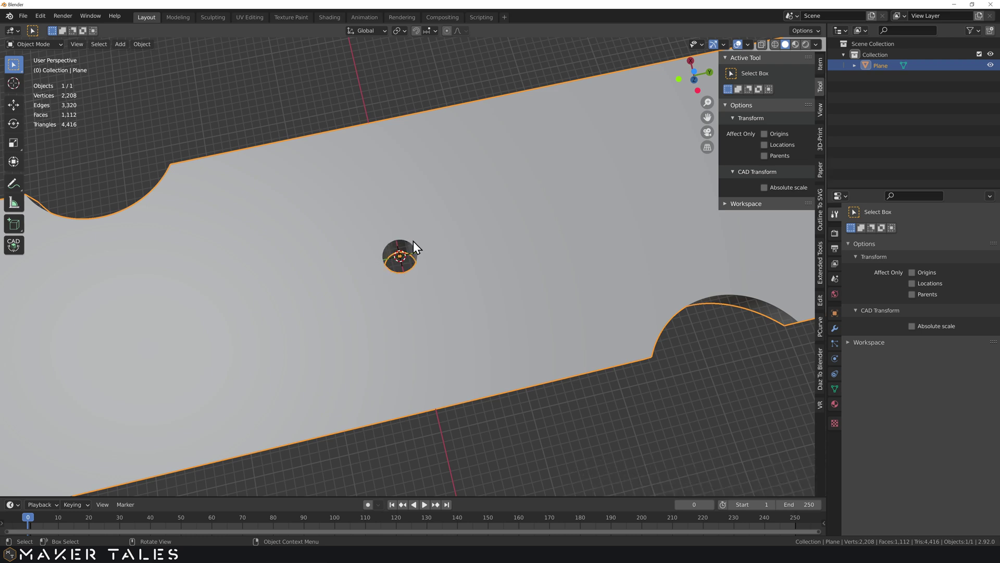
left_click(426, 239)
key("Tab")
mouse_move(412, 261)
middle_mouse_down()
mouse_move(479, 229)
mouse_move(485, 188)
mouse_move(431, 225)
mouse_move(323, 213)
mouse_move(399, 254)
middle_mouse_up()
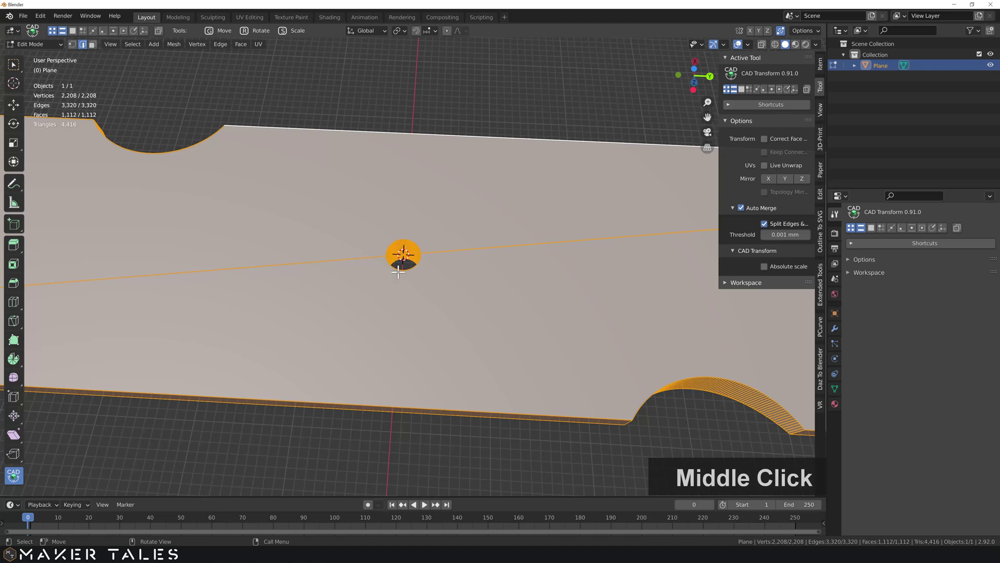
left_click(406, 249)
scroll(409, 242, "up", 5)
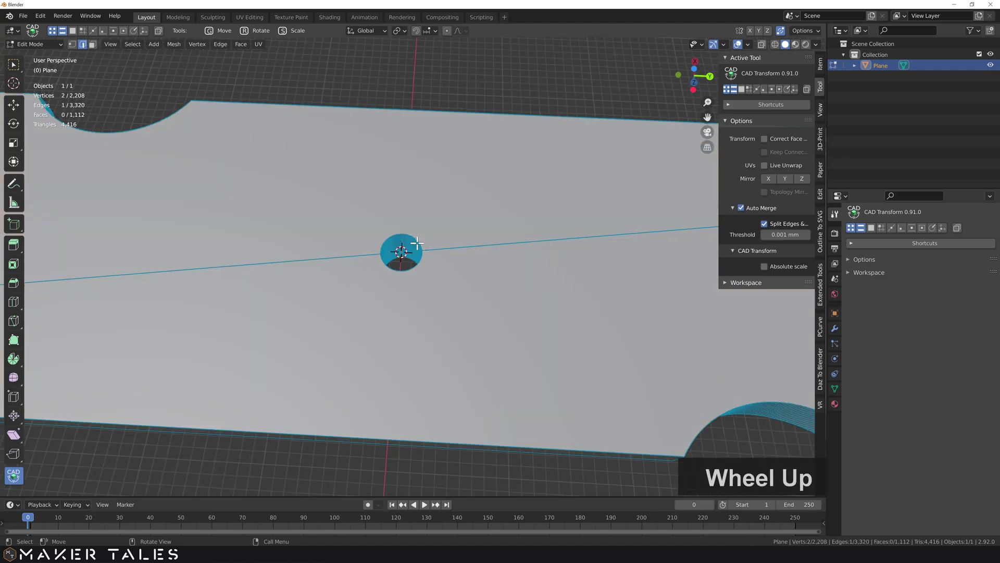
scroll(447, 208, "up", 3)
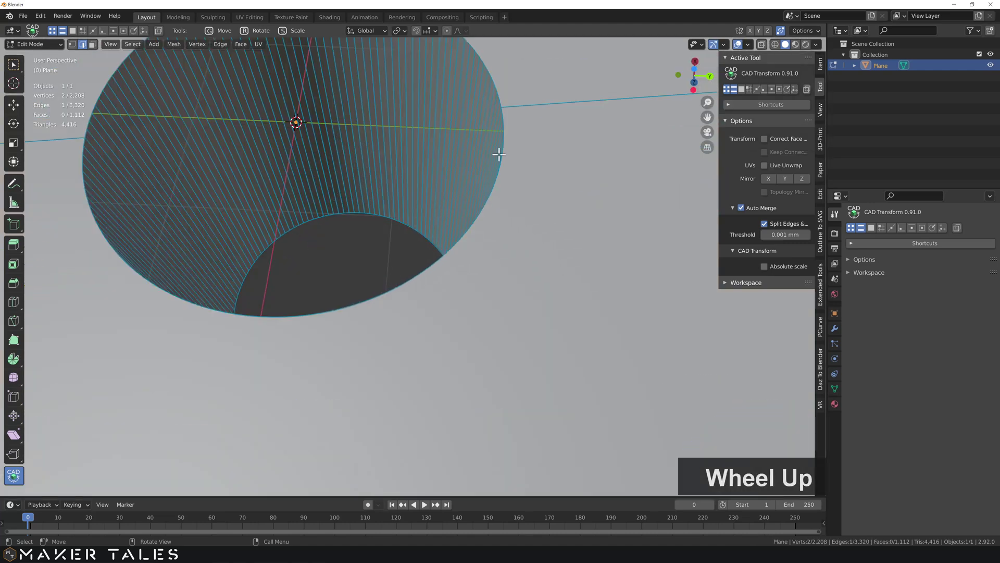
middle_click_drag(499, 154, 510, 123)
double_click(509, 123, "alt")
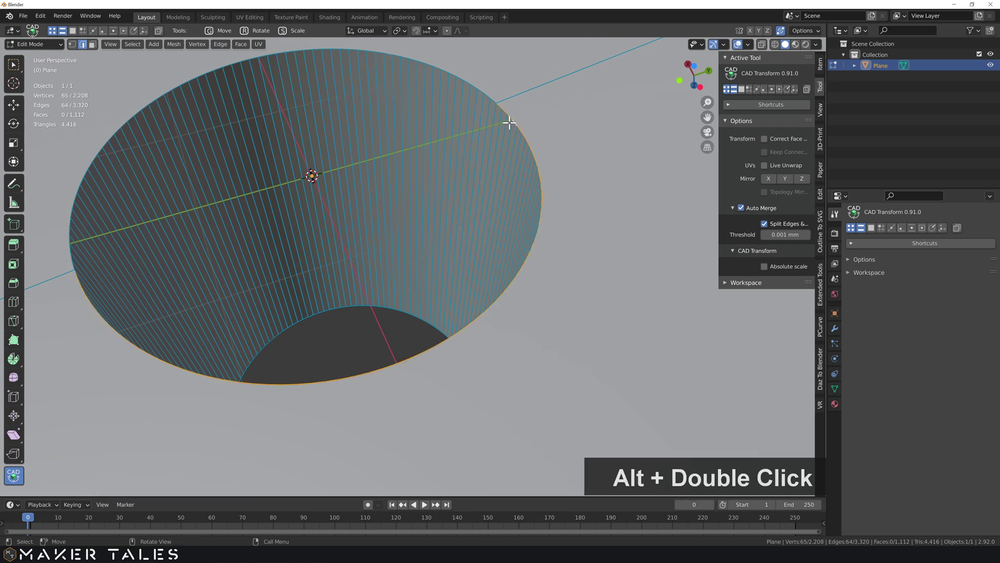
left_click(486, 94, "alt+shift")
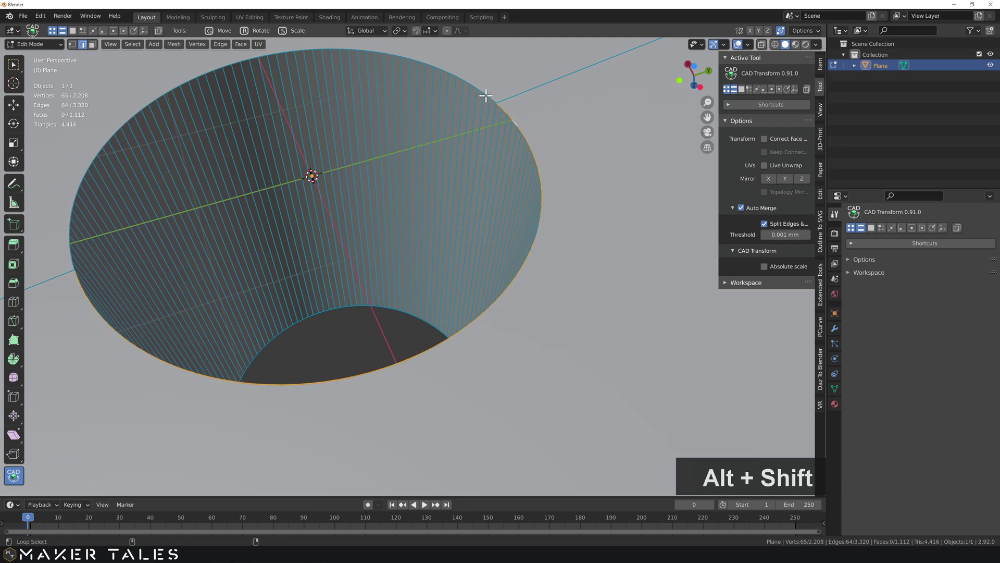
left_click(486, 94, "alt+shift")
scroll(486, 96, "down", 4)
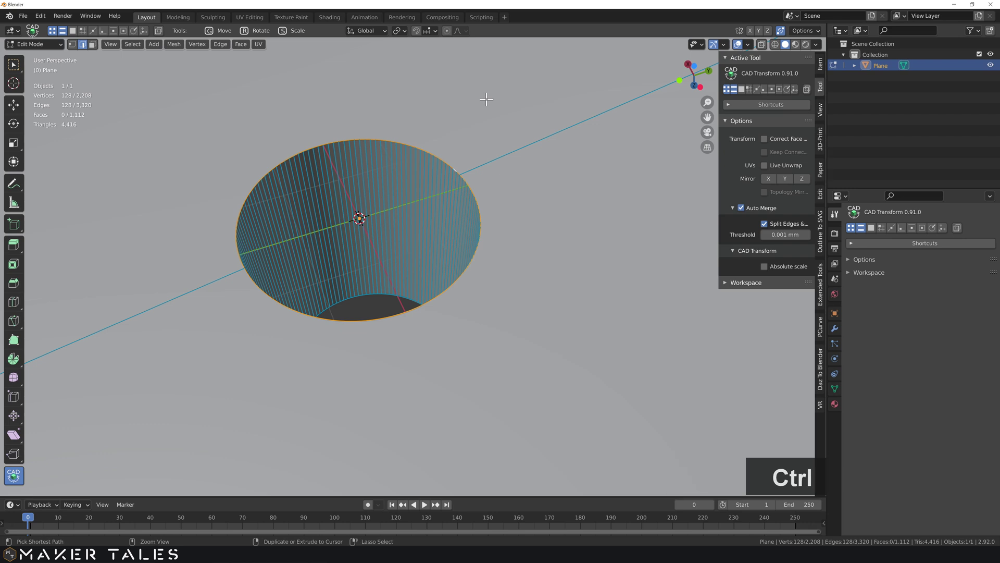
Bevel the centre hole's underside rim by about 1.55 mm with a single segment to form a countersink.
key("ctrl+b")
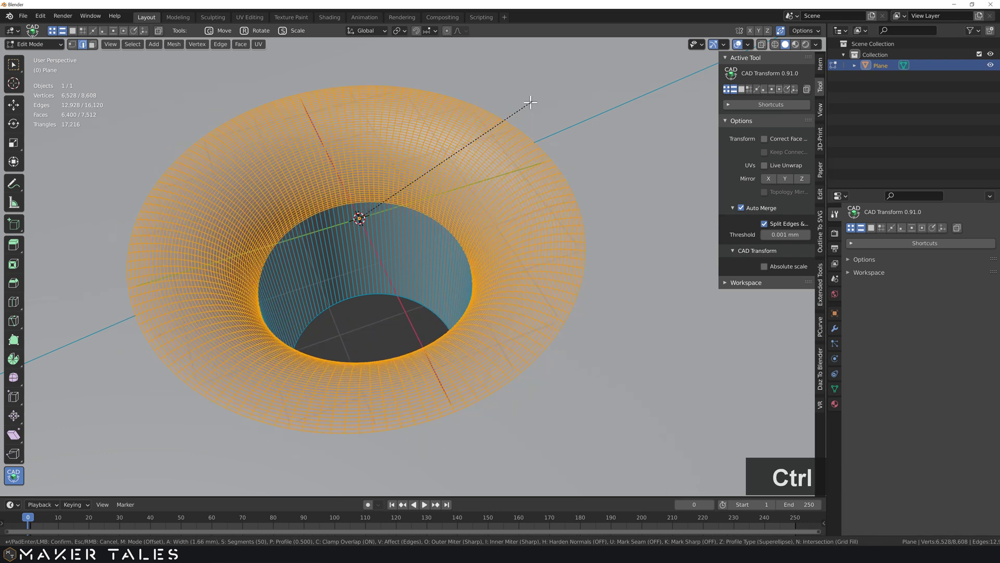
left_click(530, 103)
left_click(122, 333)
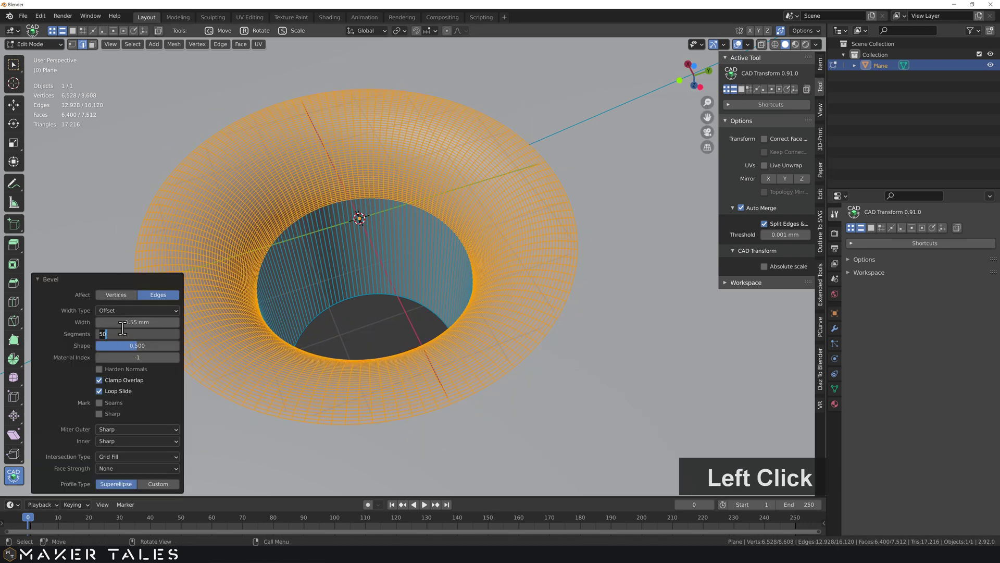
type("1")
key("Return")
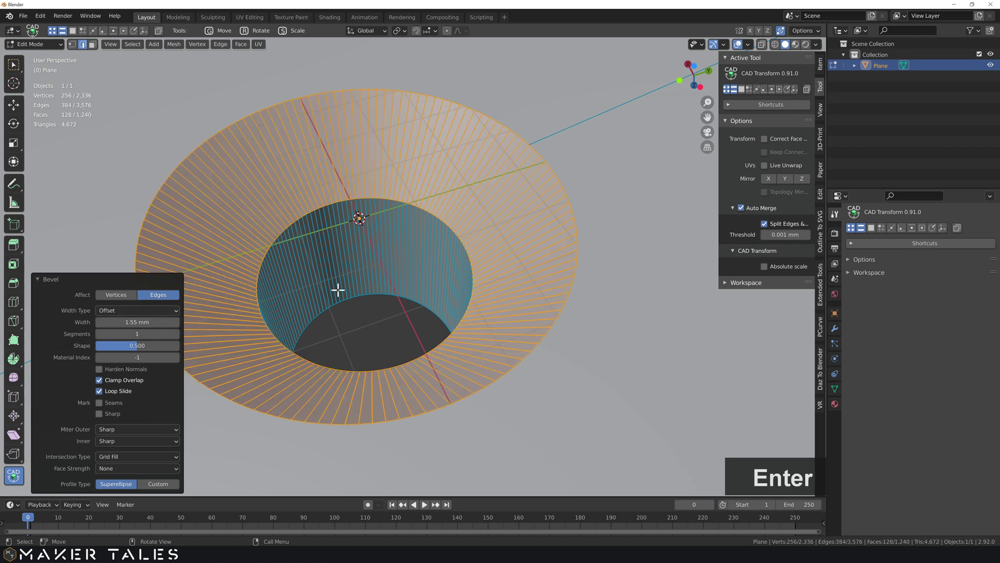
scroll(340, 212, "down", 4)
middle_click_drag(342, 220, 409, 265)
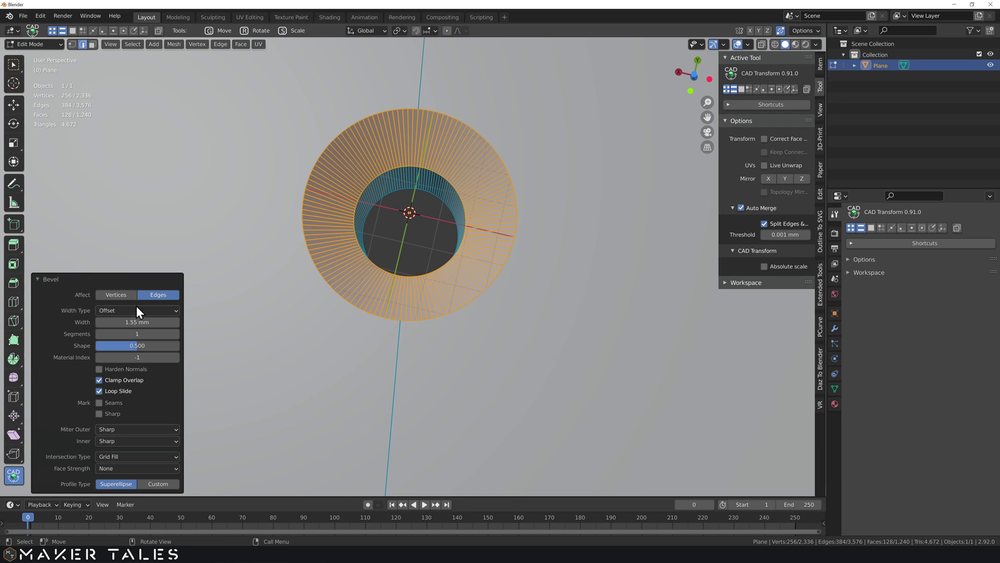
Try wider bevel widths of 4 mm and 3 mm for the centre hole's countersink with Clamp Overlap enabled.
left_click_drag(138, 322, 192, 322)
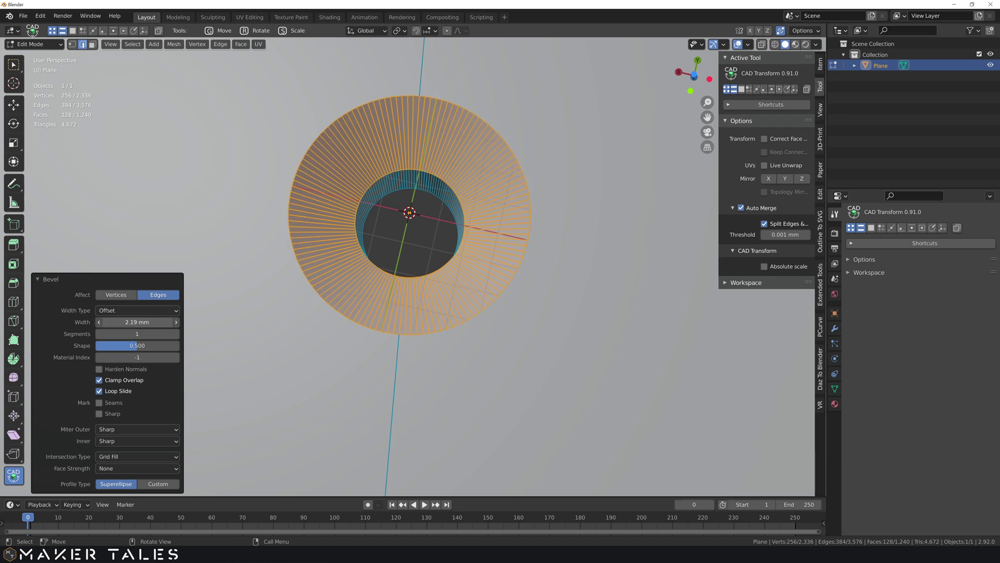
left_click(139, 321)
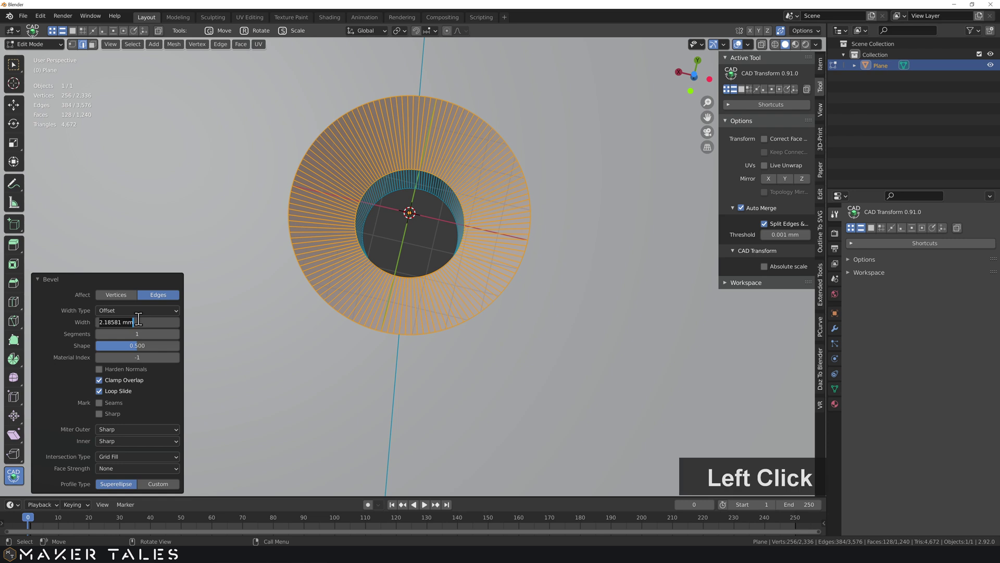
type("4")
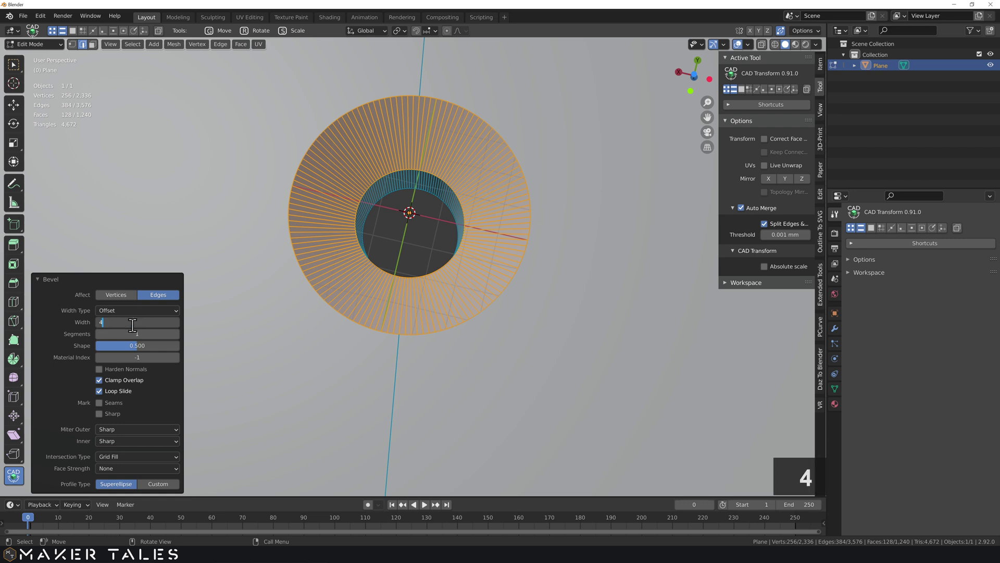
key("Return")
left_click(132, 321)
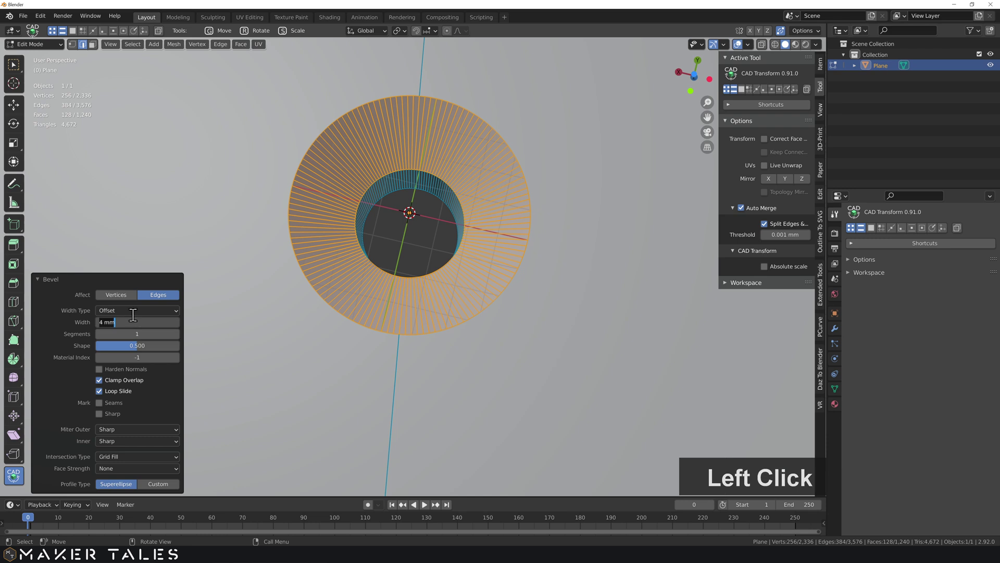
type("3")
key("Return")
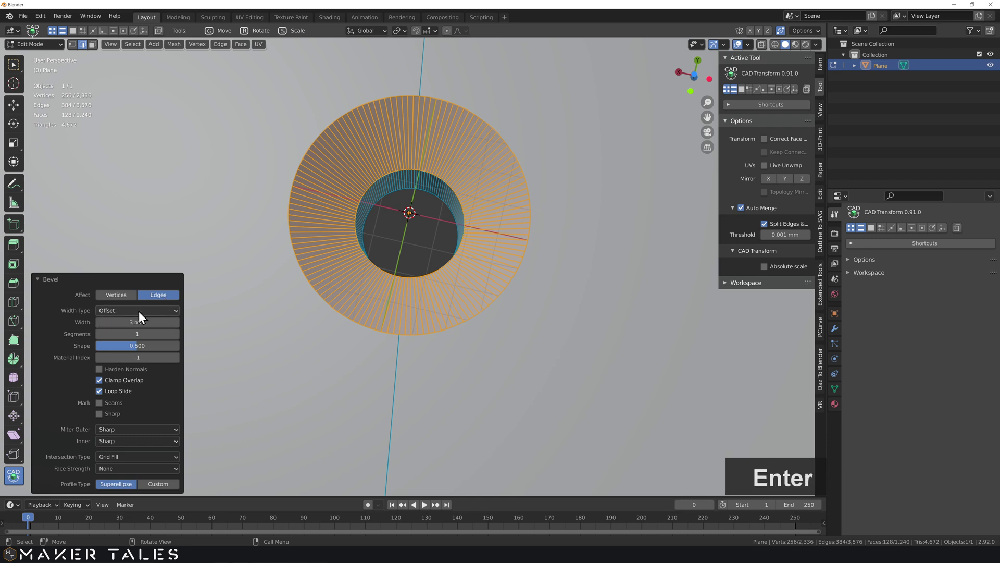
Try a bevel width of 2.5 mm for the centre hole's countersink with Clamp Overlap enabled.
left_click(156, 322)
left_click_drag(156, 322, 134, 320)
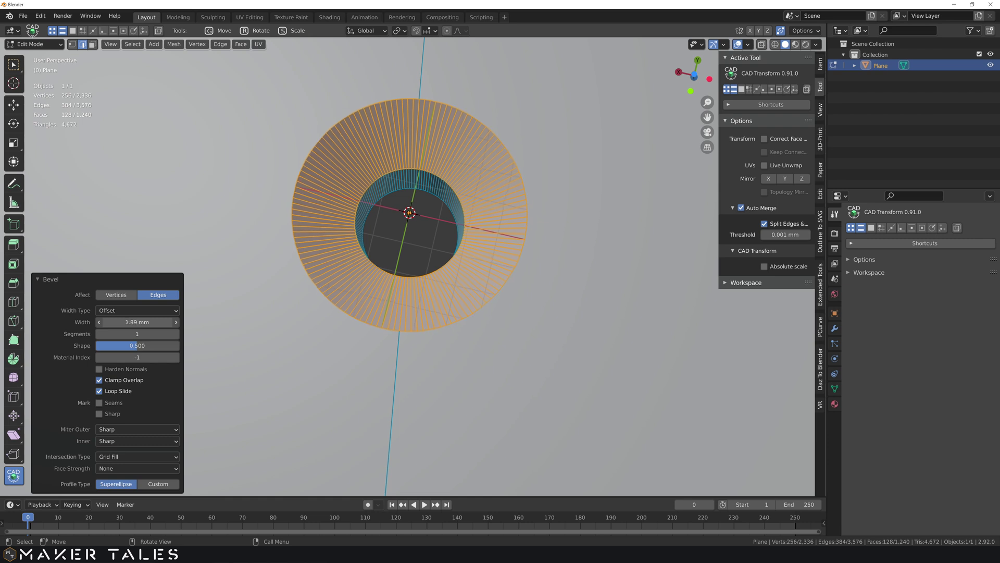
left_click(134, 320)
type("2.5")
key("Return")
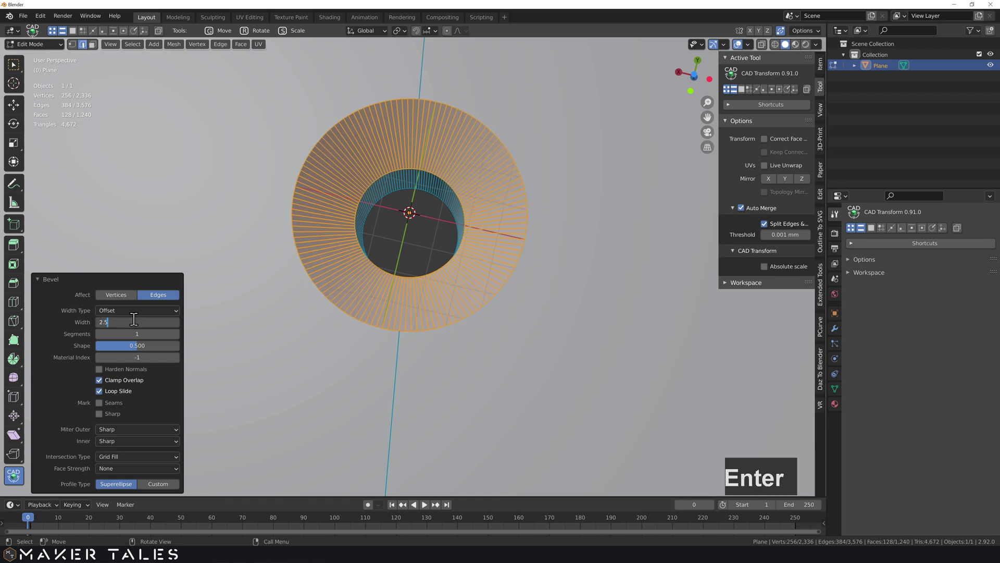
Disable Clamp Overlap for the centre hole's countersink bevel and set its width to 3 mm.
middle_click_drag(466, 190, 410, 207)
scroll(464, 167, "down", 3)
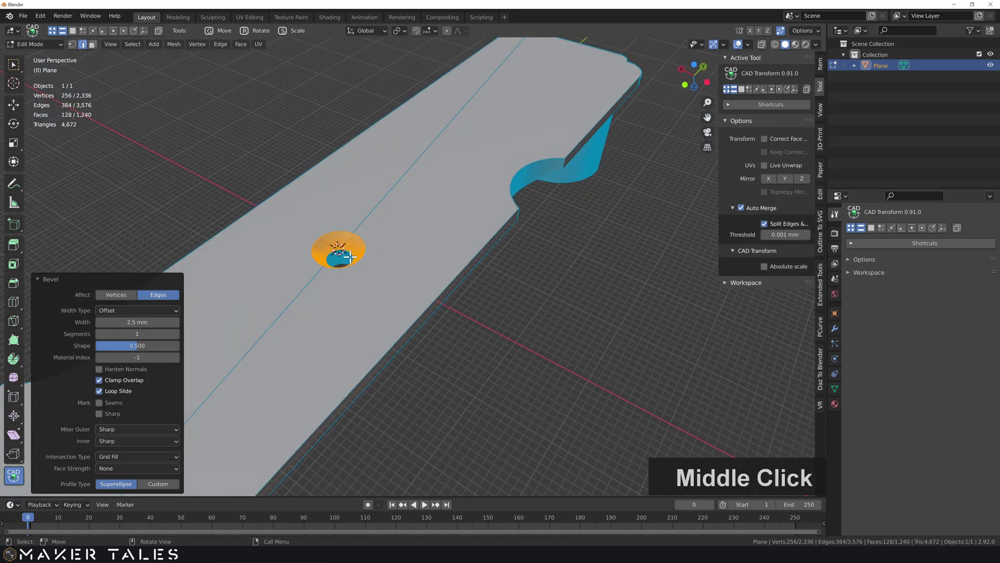
middle_click_drag(354, 254, 281, 279)
scroll(364, 268, "up", 2)
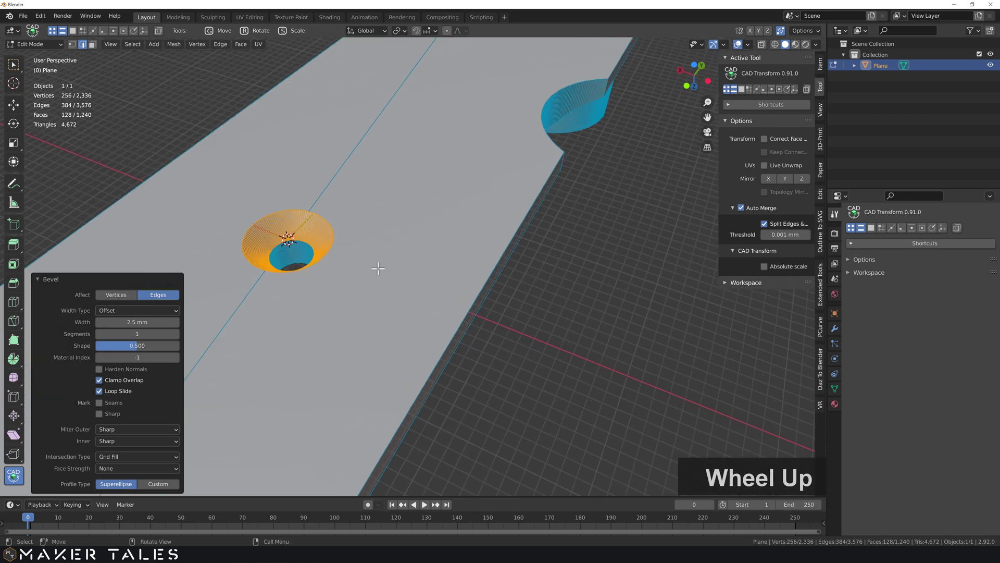
middle_click_drag(379, 267, 467, 280, "shift")
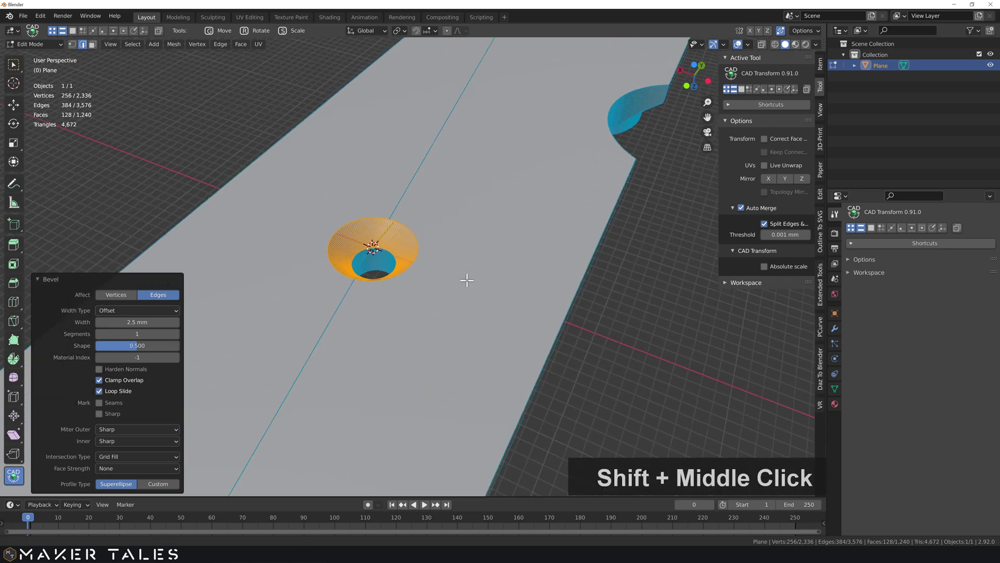
left_click(99, 379)
mouse_move(120, 321)
left_mouse_down()
mouse_move(151, 322)
mouse_move(122, 322)
left_mouse_up()
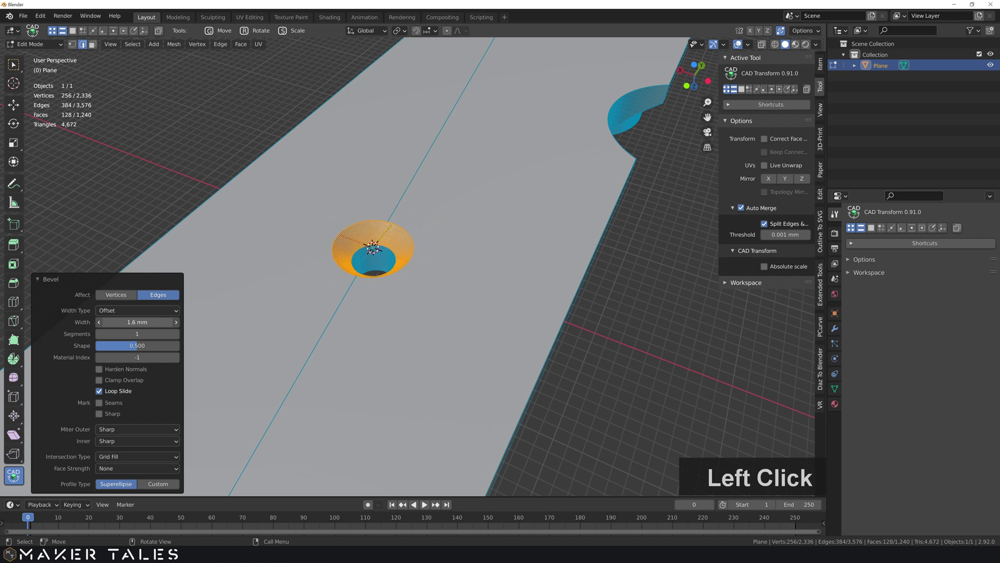
left_click(139, 323)
type("3")
key("Return")
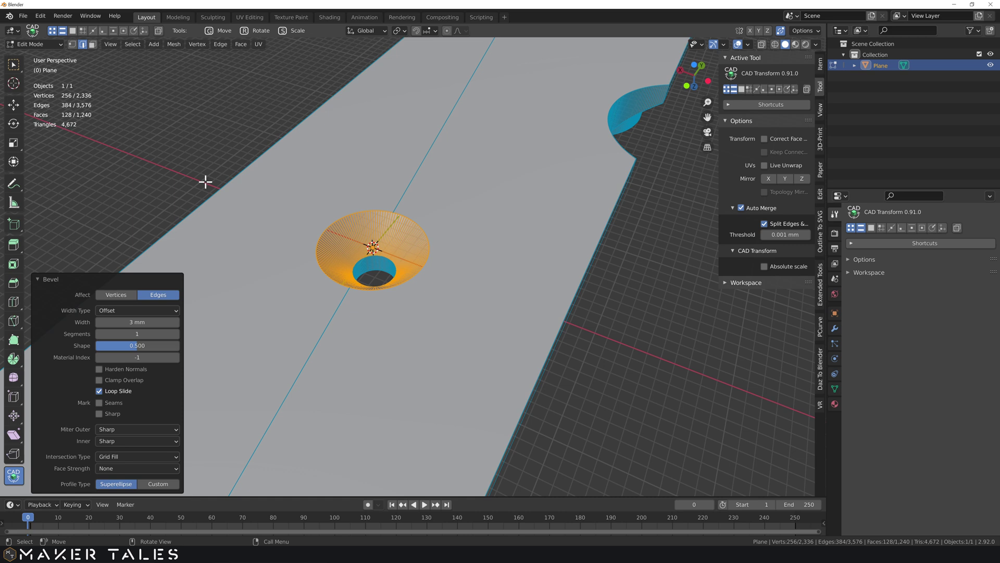
Merge all of the countersunk bracket's vertices by distance and return to Object Mode.
key("Tab")
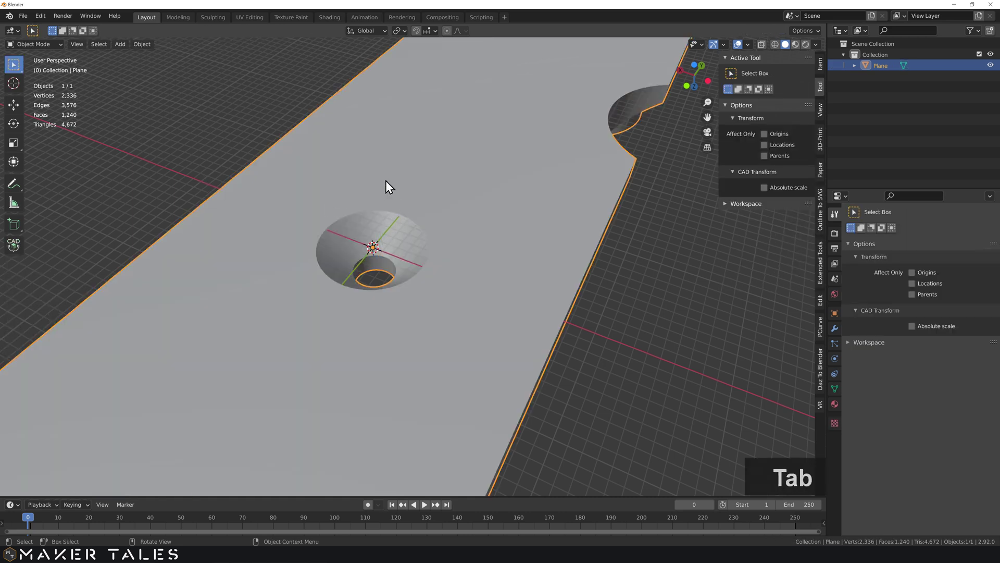
left_click(632, 291)
double_click(490, 255)
key("Tab")
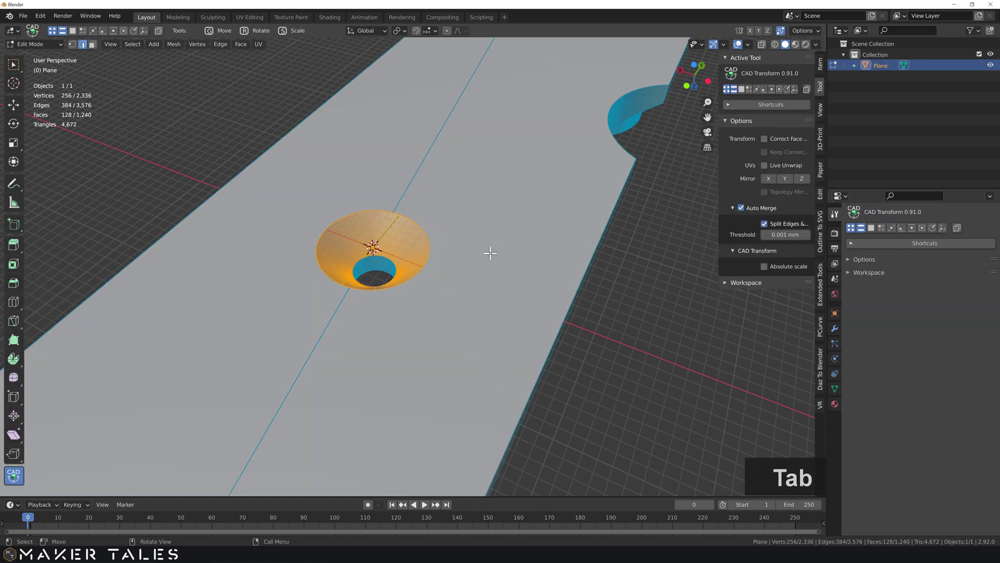
key("a")
key("m")
left_click(490, 254)
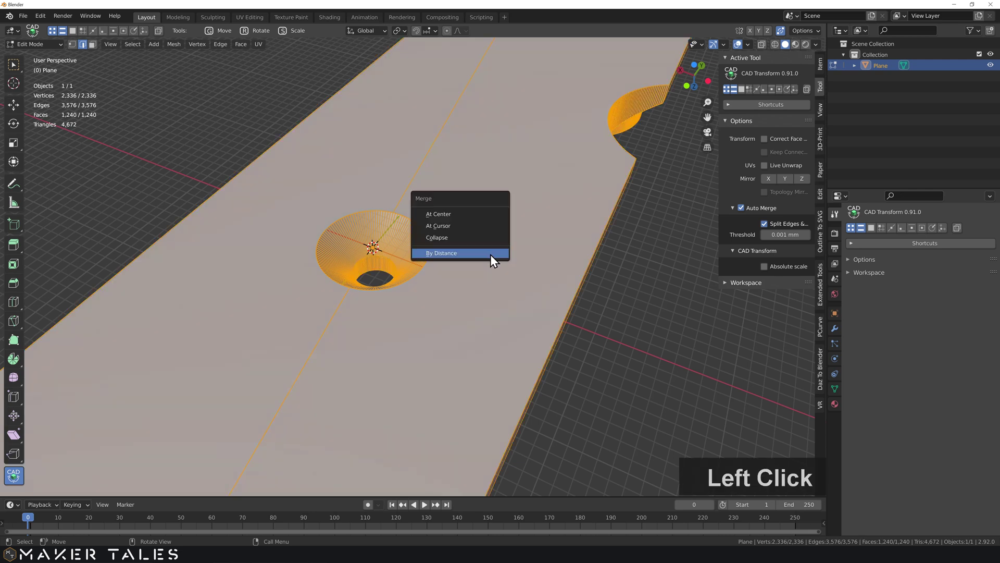
key("Tab")
left_click(505, 261)
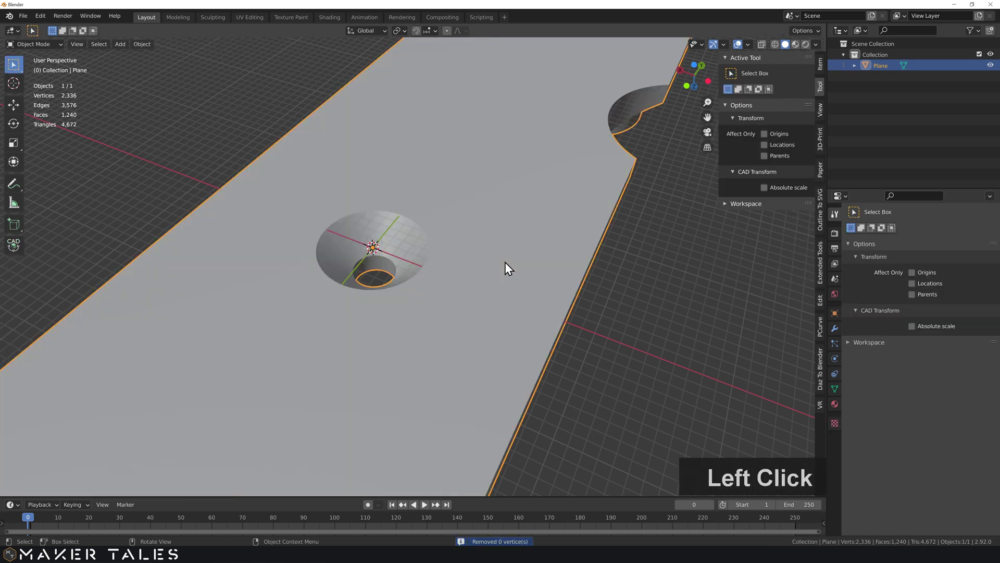
Run all of the 3D-Print checks on the bracket and select the flagged non-flat faces in Edit Mode.
left_click(817, 147)
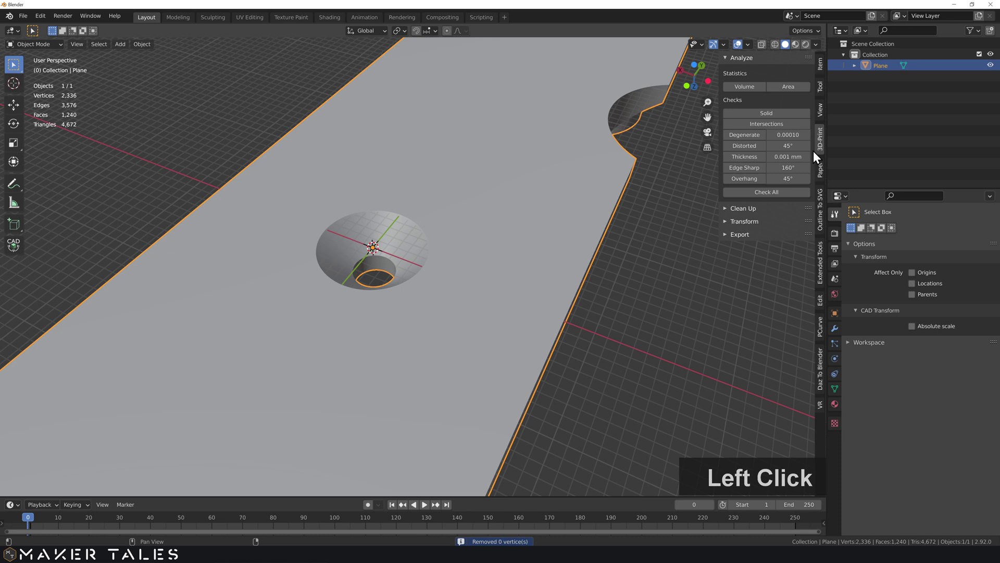
left_click(777, 193)
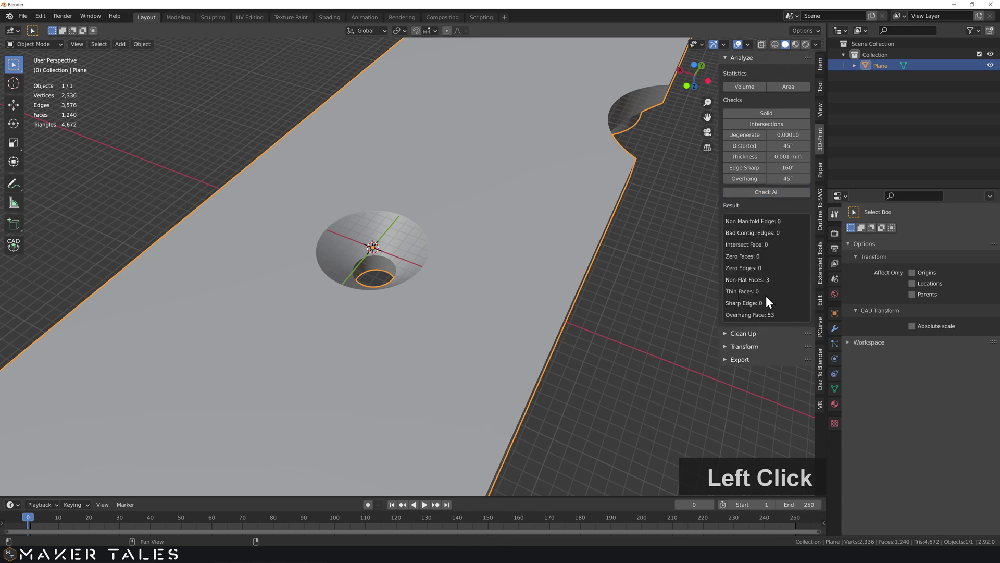
left_click(750, 280)
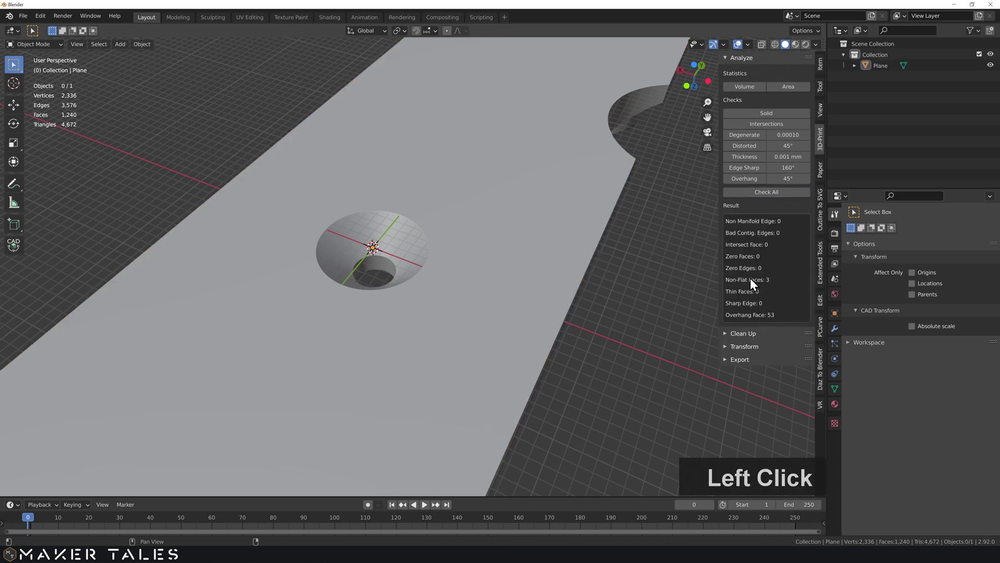
left_click(467, 267)
key("Tab")
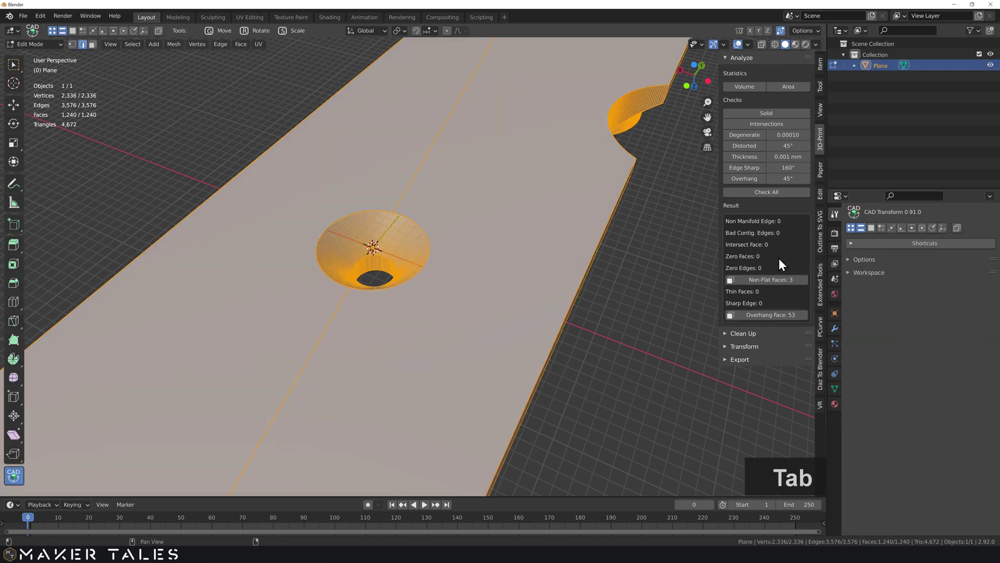
left_click(761, 281)
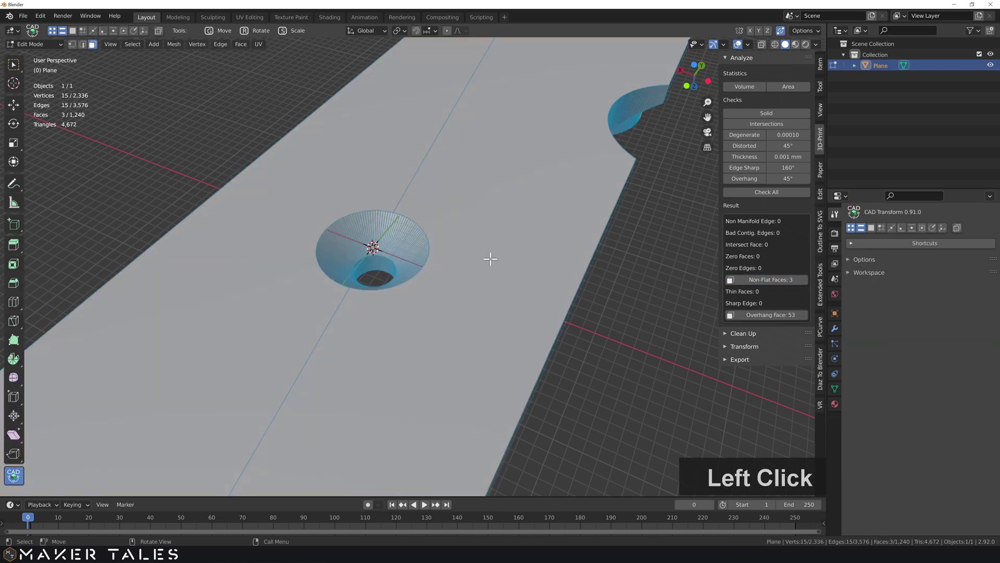
Examine the selected non-flat faces where the bracket's rounded end flange meets the curved cutout.
key("Home")
middle_click_drag(482, 371, 363, 302)
scroll(363, 303, "up", 3)
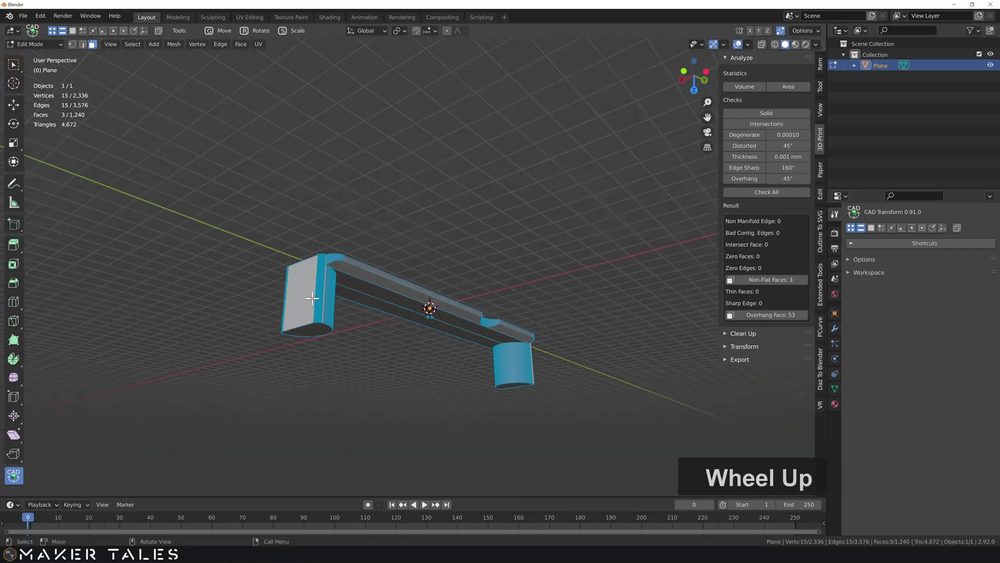
middle_click_drag(226, 304, 431, 230, "shift")
scroll(431, 308, "up", 3)
scroll(430, 308, "up", 4)
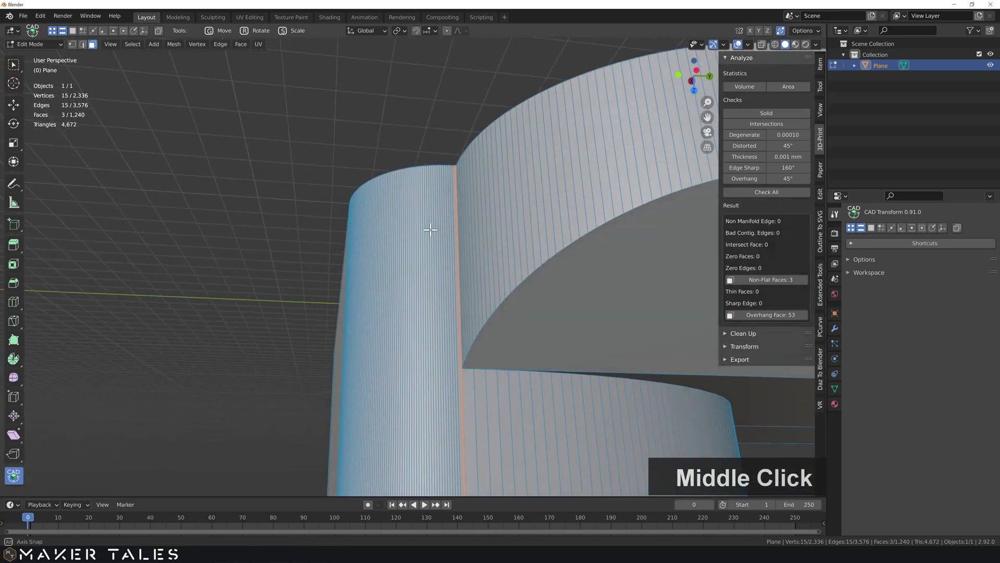
middle_click_drag(440, 341, 431, 141, "shift")
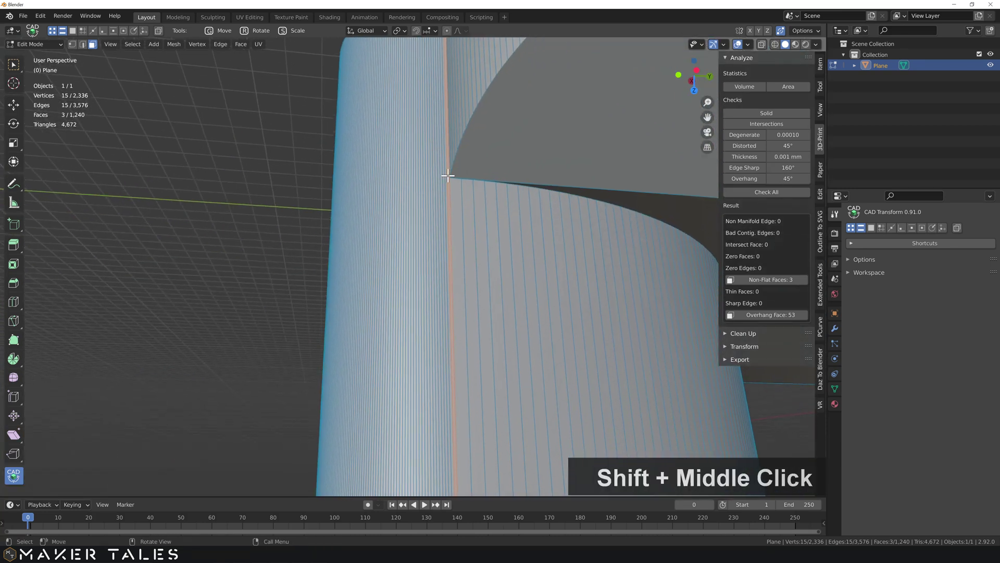
scroll(447, 175, "up", 3)
middle_click_drag(447, 175, 469, 230, "shift")
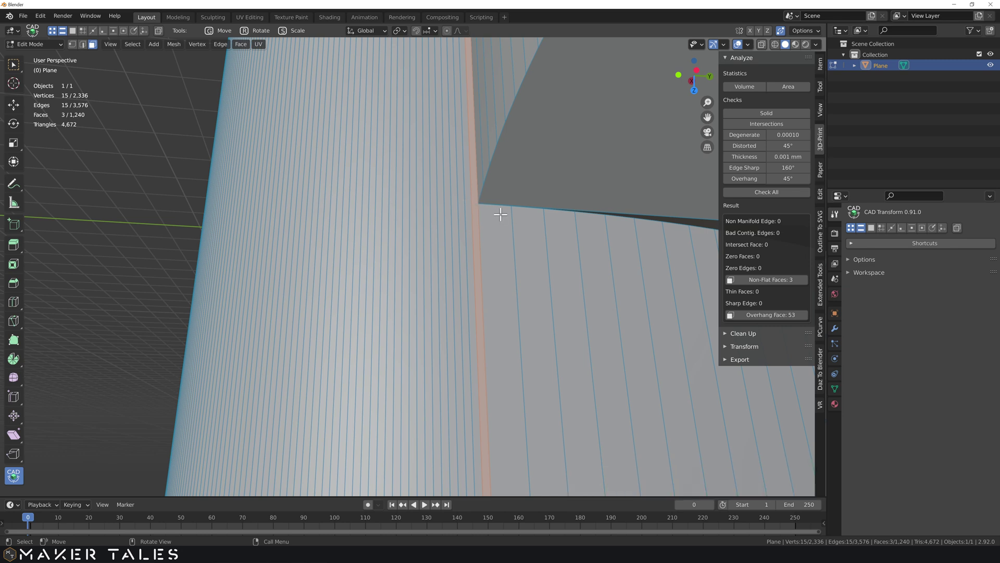
scroll(485, 212, "down", 4)
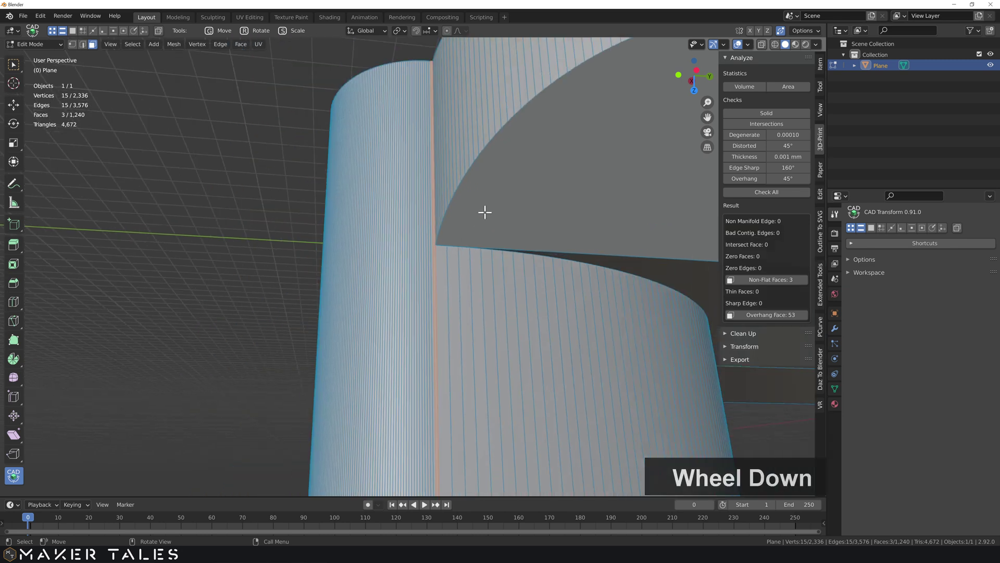
middle_click_drag(484, 297, 493, 224)
scroll(487, 224, "down", 2)
scroll(487, 224, "down", 2)
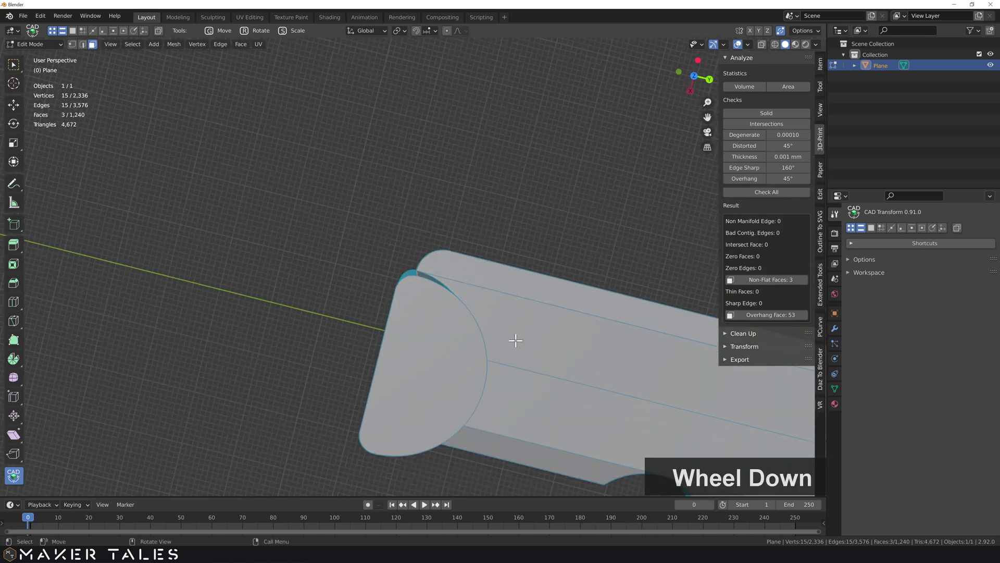
middle_click_drag(515, 339, 296, 225)
scroll(399, 235, "down", 5)
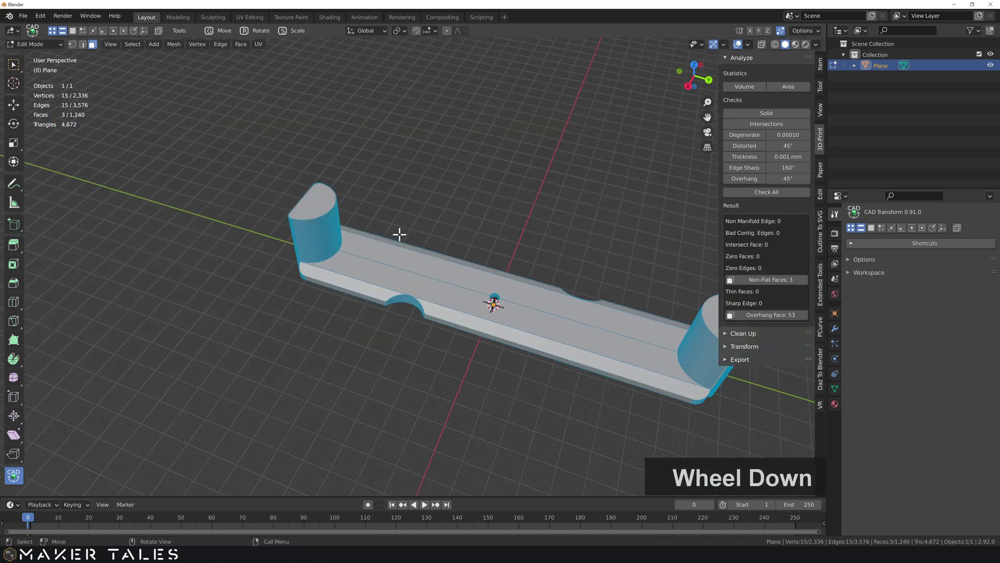
Return to Object Mode and export the bracket as the STL file center finder.stl.
key("Tab")
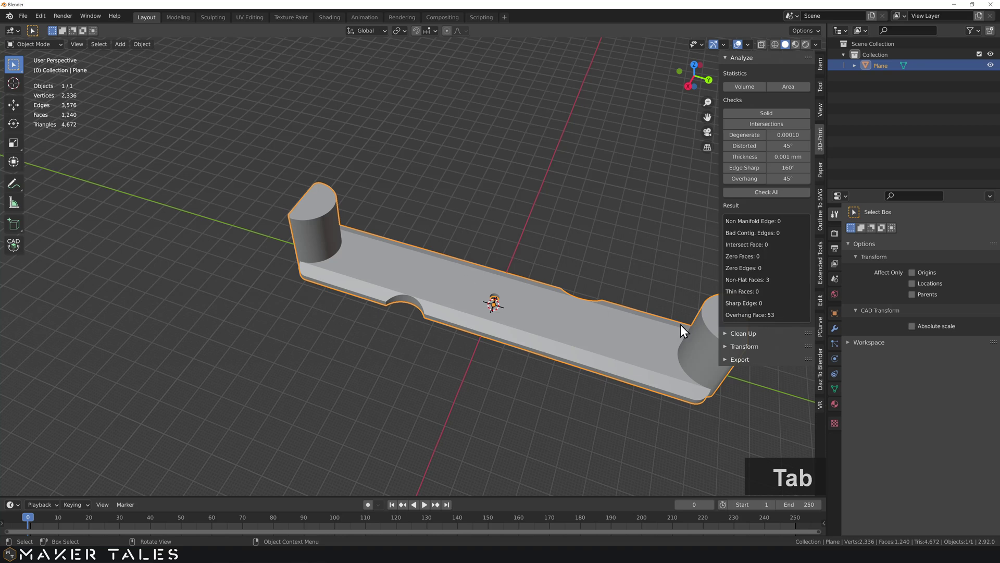
left_click(730, 360)
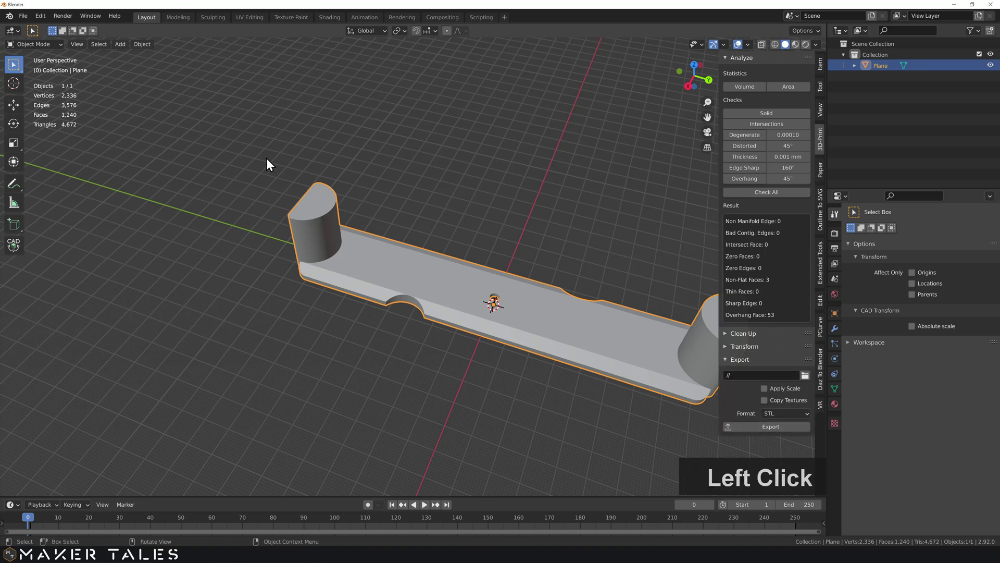
left_click(23, 15)
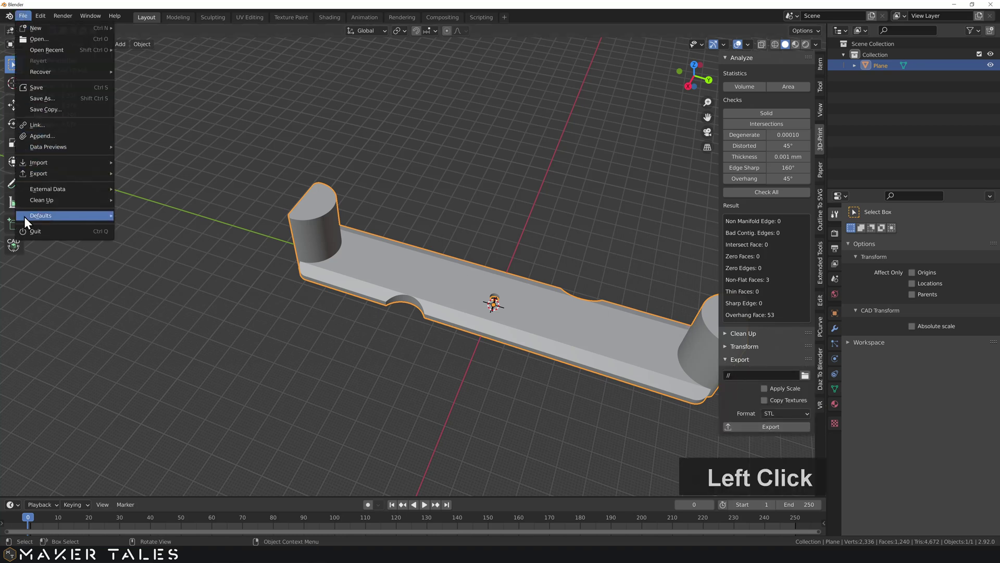
left_click(39, 175)
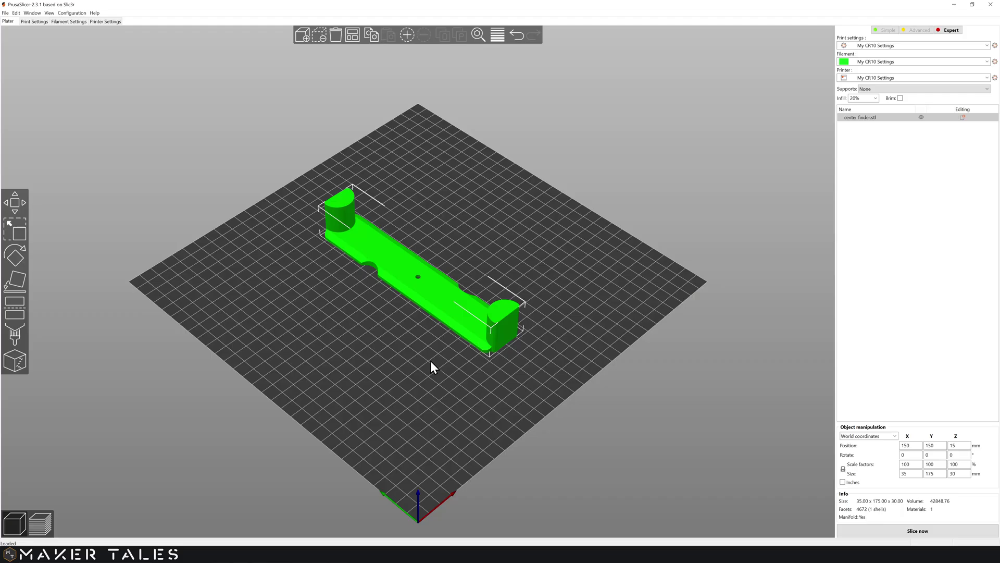
Slice the center finder.stl model in PrusaSlicer with 20% infill and no supports to preview its layers.
left_click_drag(431, 365, 570, 305)
scroll(404, 345, "up", 5)
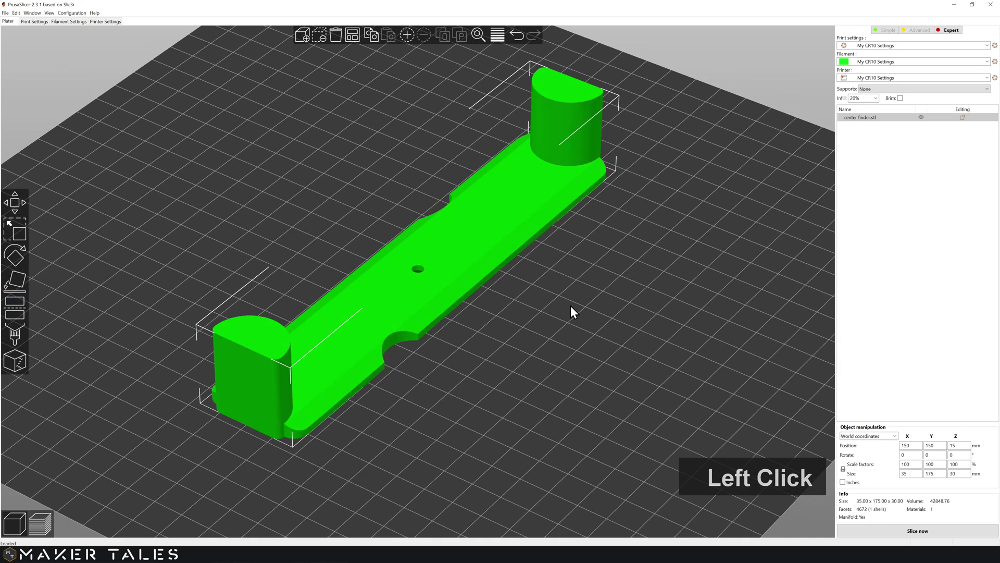
scroll(448, 273, "down", 5)
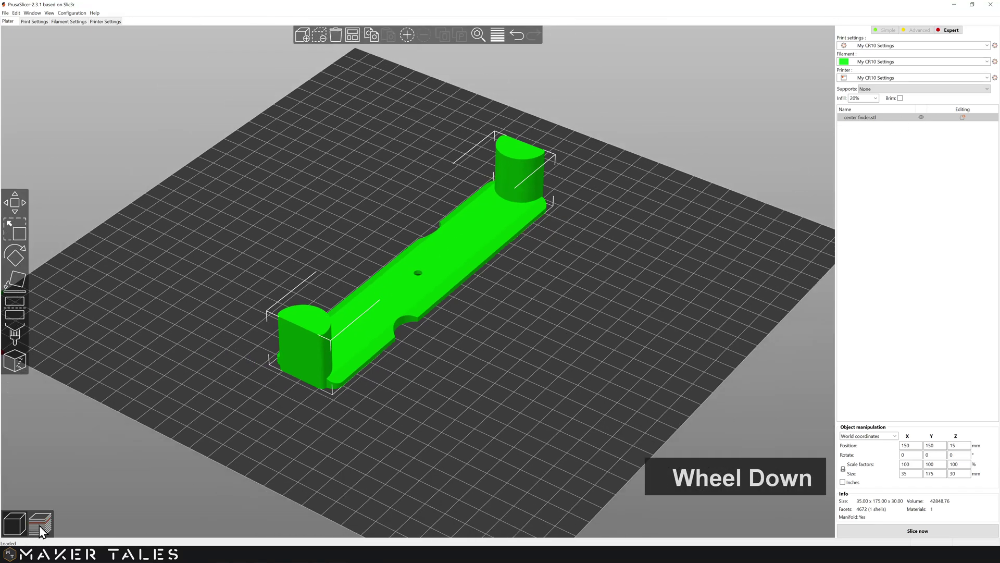
left_click(39, 525)
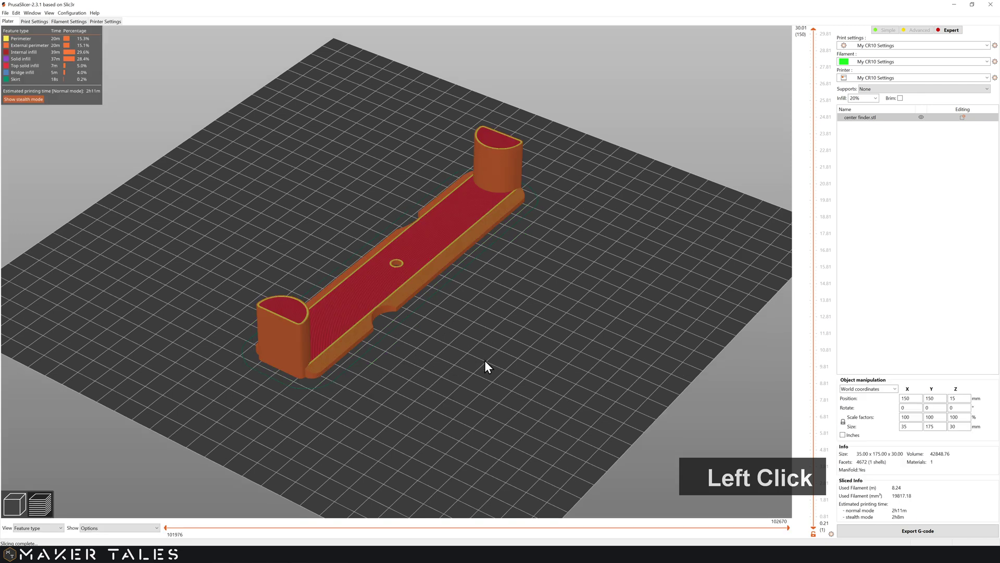
Examine the sliced bracket's toolpaths around the countersunk centre hole from the underside and from above.
left_click_drag(485, 360, 508, 317)
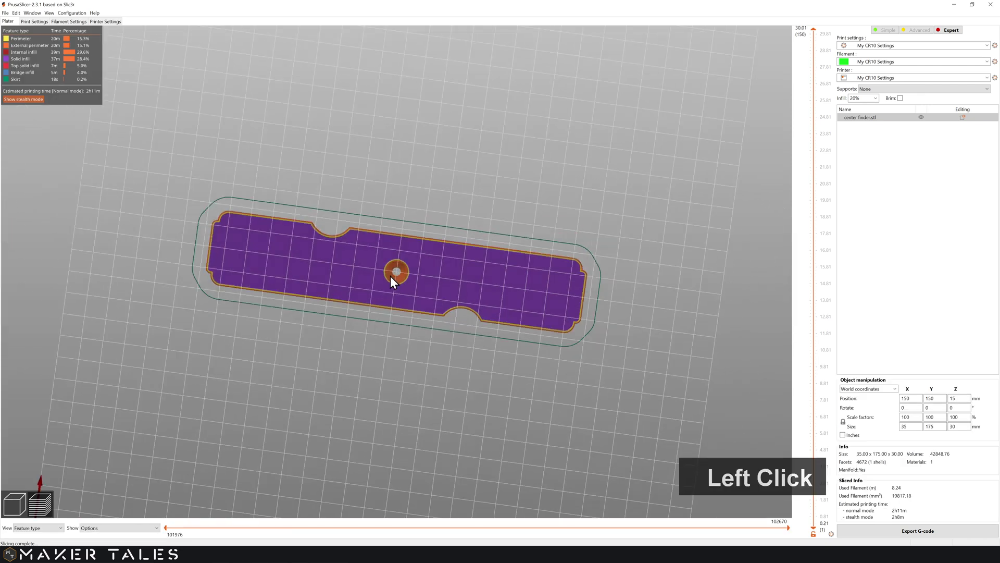
scroll(391, 273, "up", 6)
left_click_drag(396, 271, 423, 315)
scroll(421, 310, "down", 5)
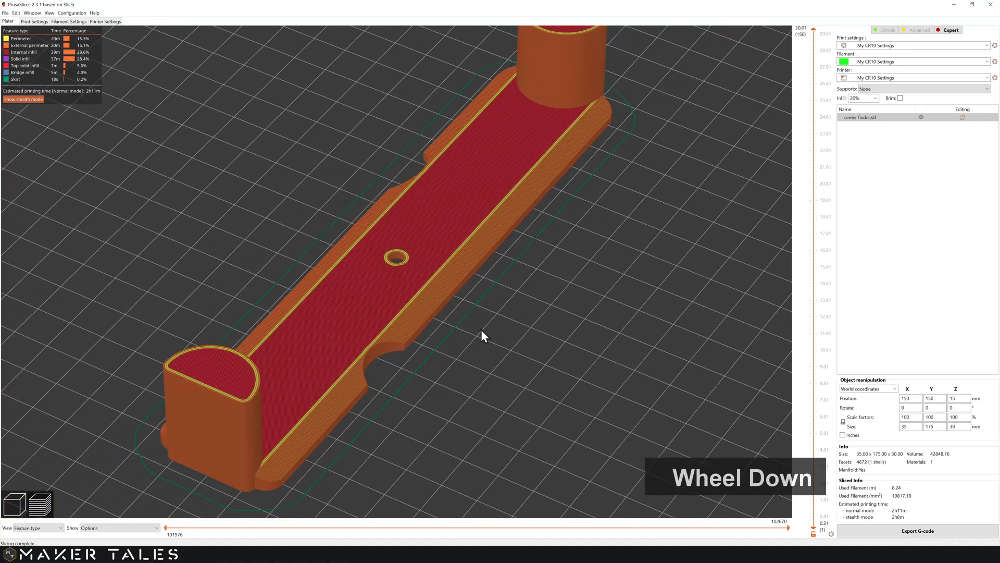
left_click_drag(482, 333, 473, 313)
scroll(485, 324, "down", 2)
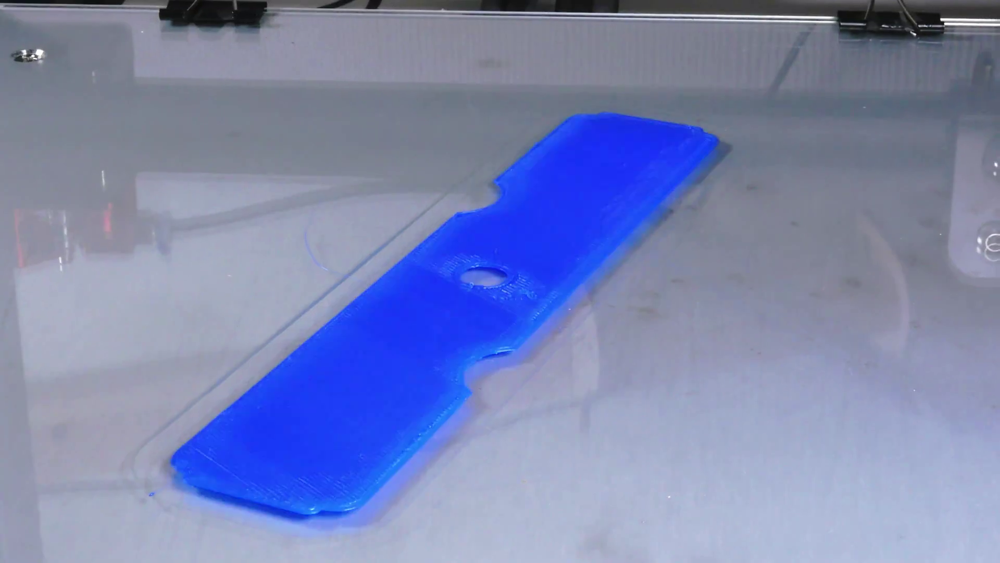